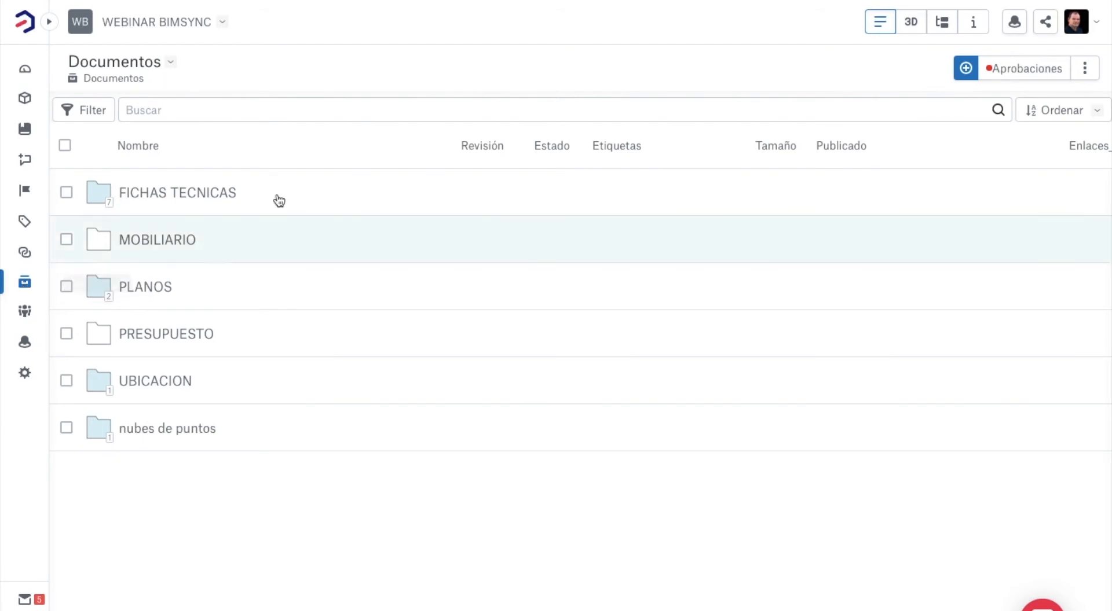
- Open the document library's configuration and expand its status workflow settings (Flujo de trabajo de estado)
{"action": "left_click", "coordinate": [1085, 72]}
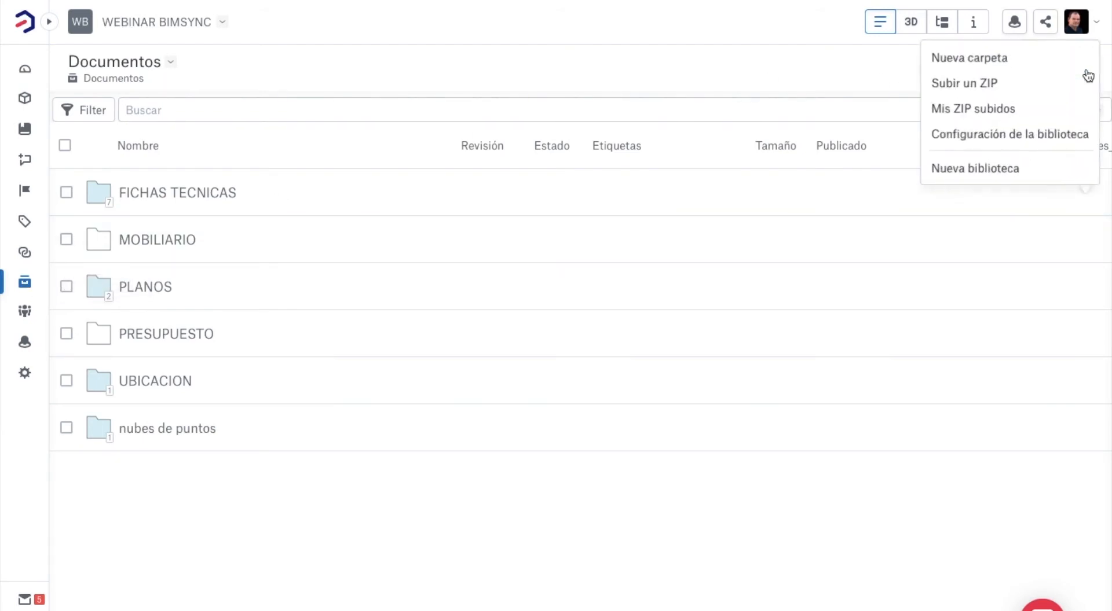
{"action": "left_click", "coordinate": [1035, 137]}
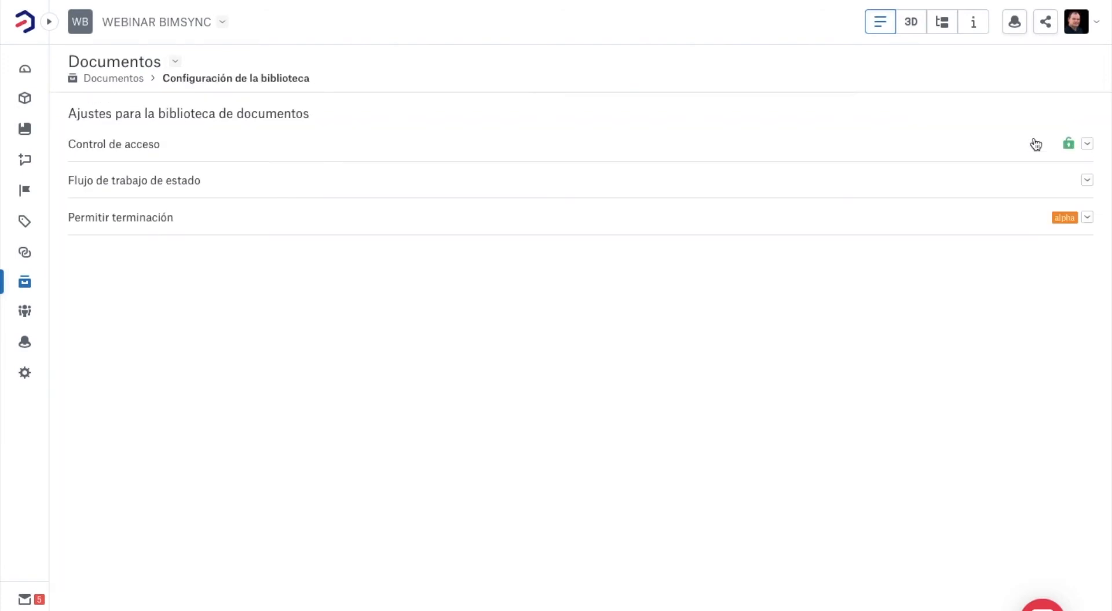
{"action": "left_click", "coordinate": [190, 188]}
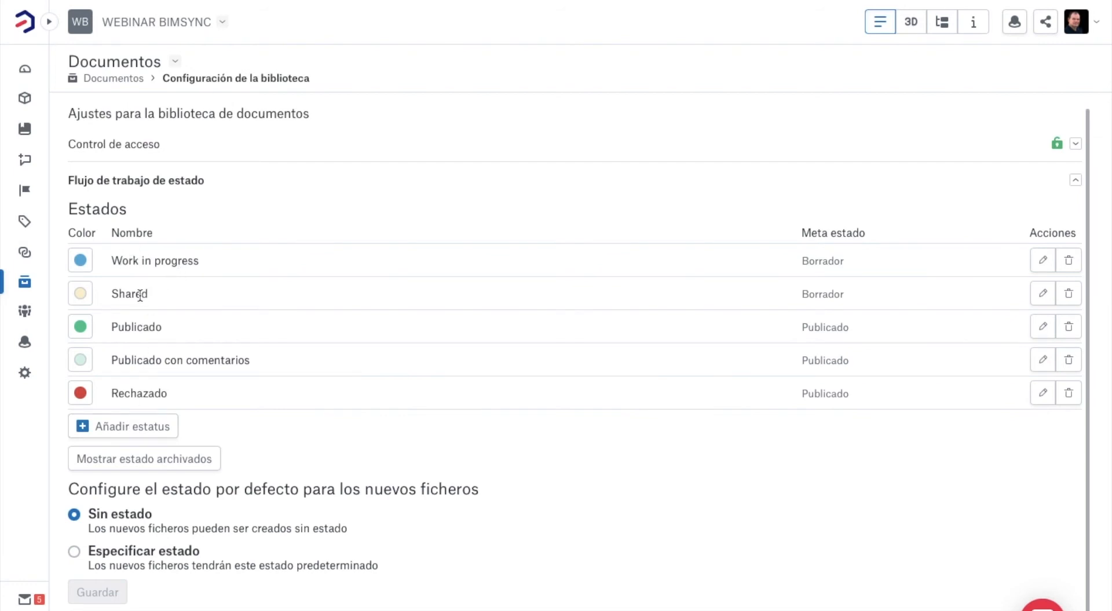
- Rename the Shared document status as Compartido and save it
{"action": "left_click", "coordinate": [1041, 295]}
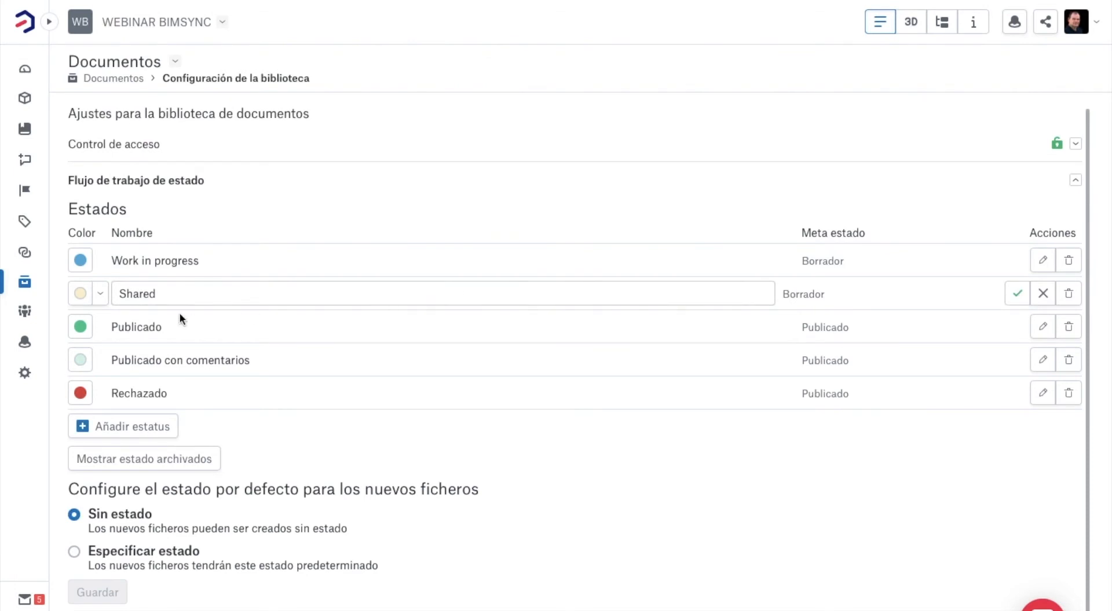
{"action": "double_click", "coordinate": [143, 294]}
{"action": "type", "text": "C"}
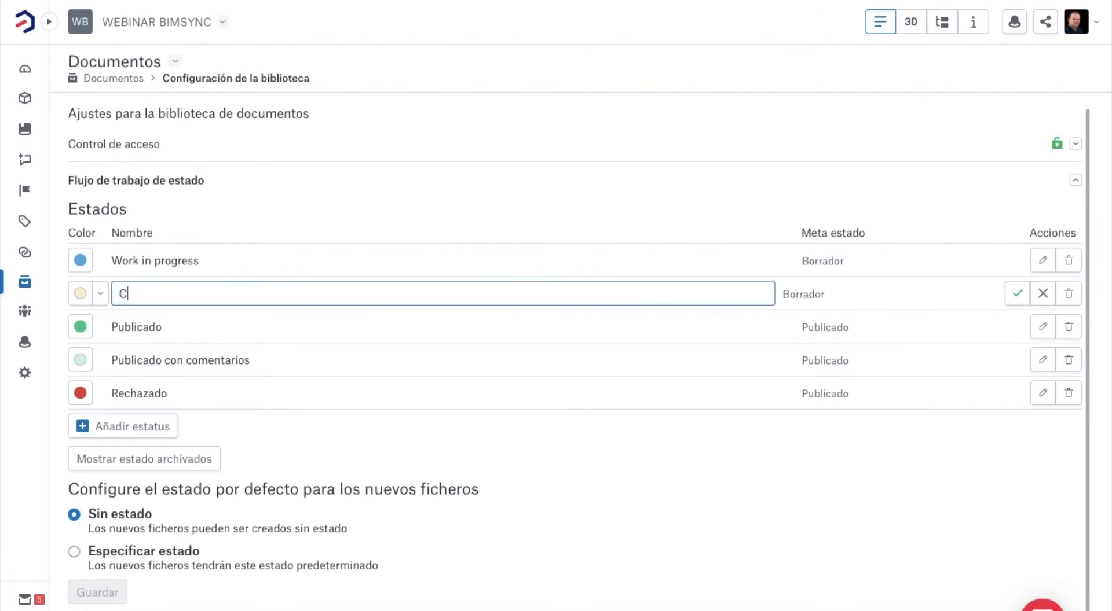
{"action": "type", "text": "ompartido"}
{"action": "left_click", "coordinate": [1016, 294]}
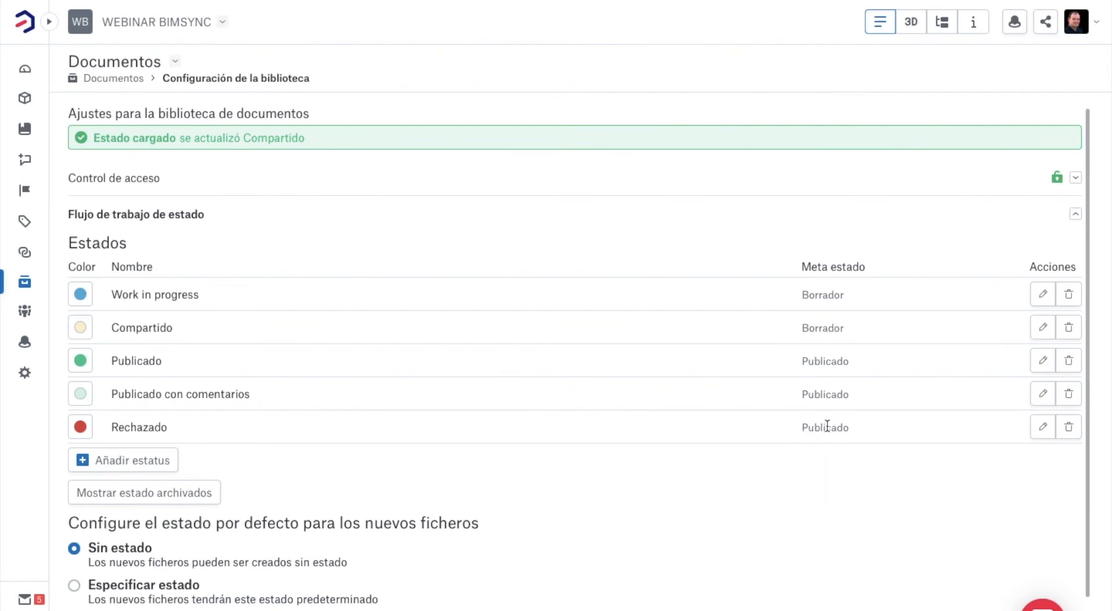
- Try specifying a default status for new files and view the selectable statuses, restoring the Sin estado option
{"action": "scroll", "coordinate": [709, 504], "scroll_direction": "down", "scroll_amount": 1}
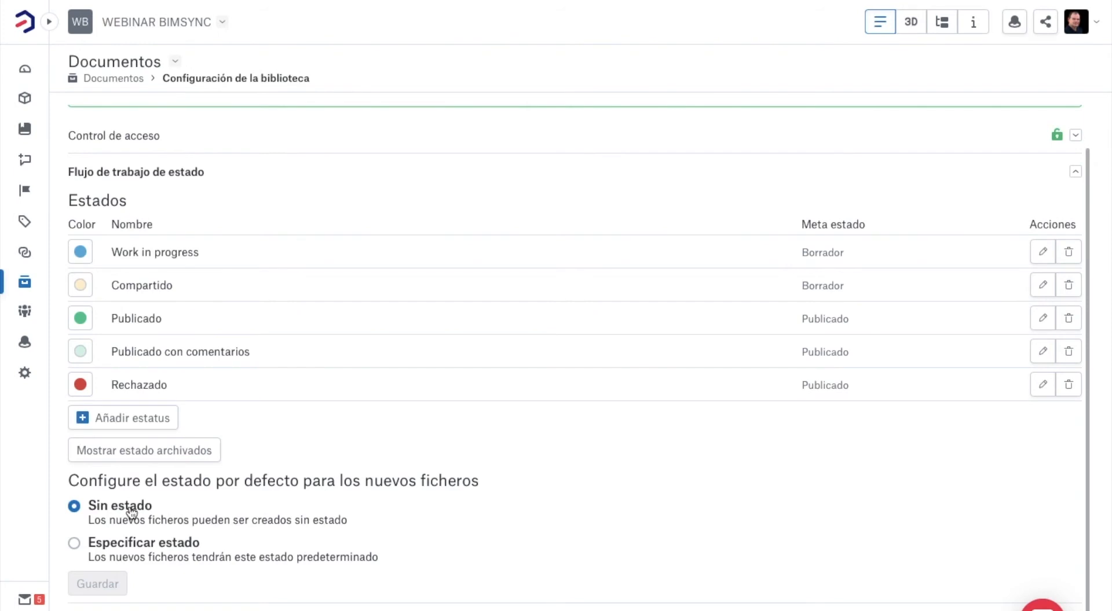
{"action": "left_click", "coordinate": [138, 547]}
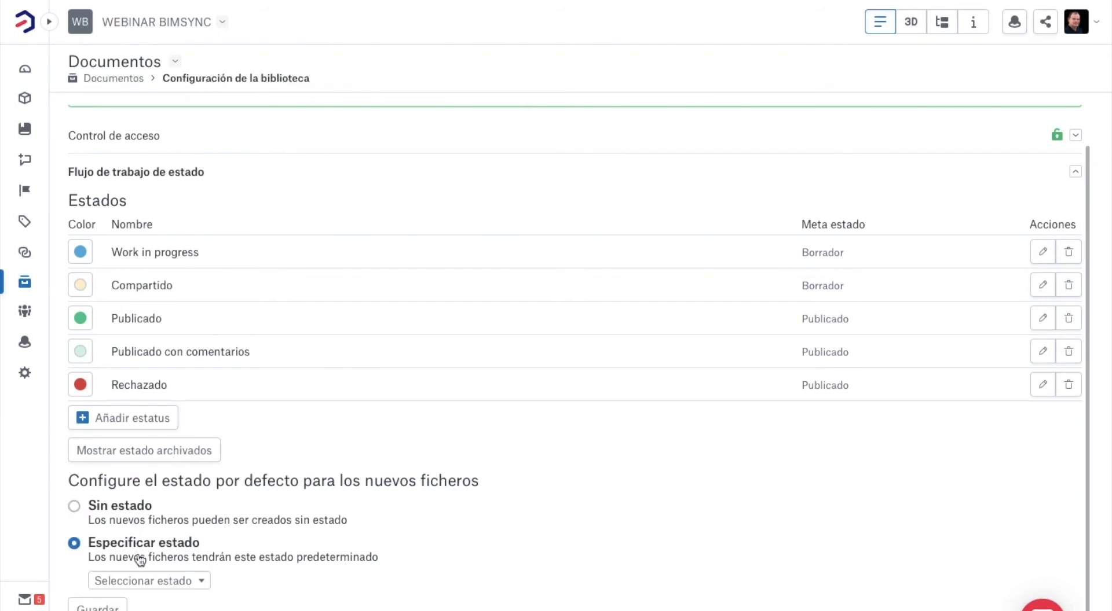
{"action": "left_click", "coordinate": [143, 580]}
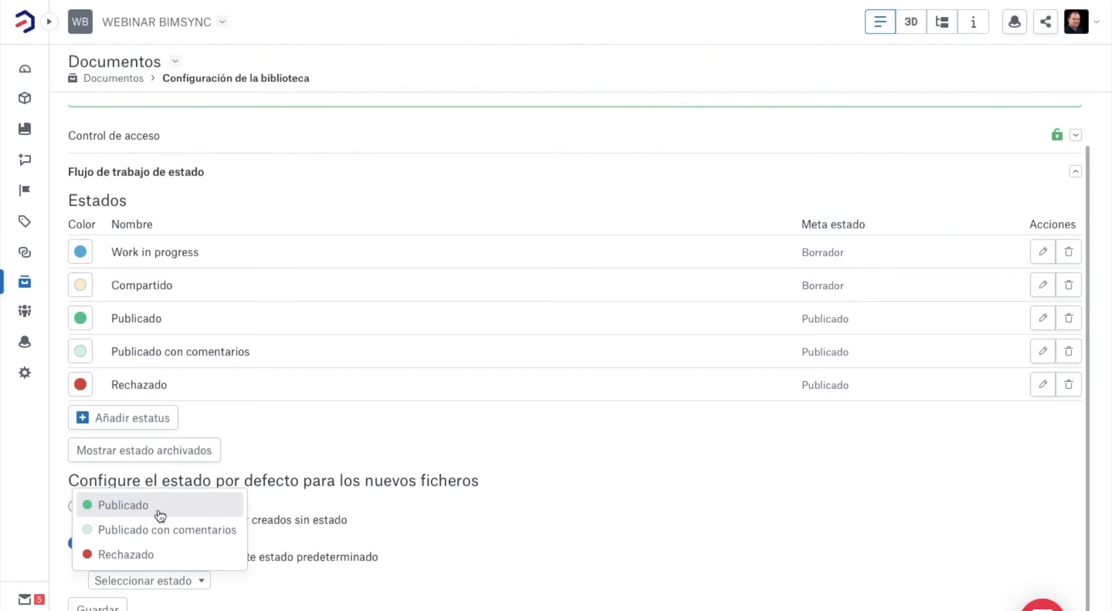
{"action": "left_click", "coordinate": [415, 542]}
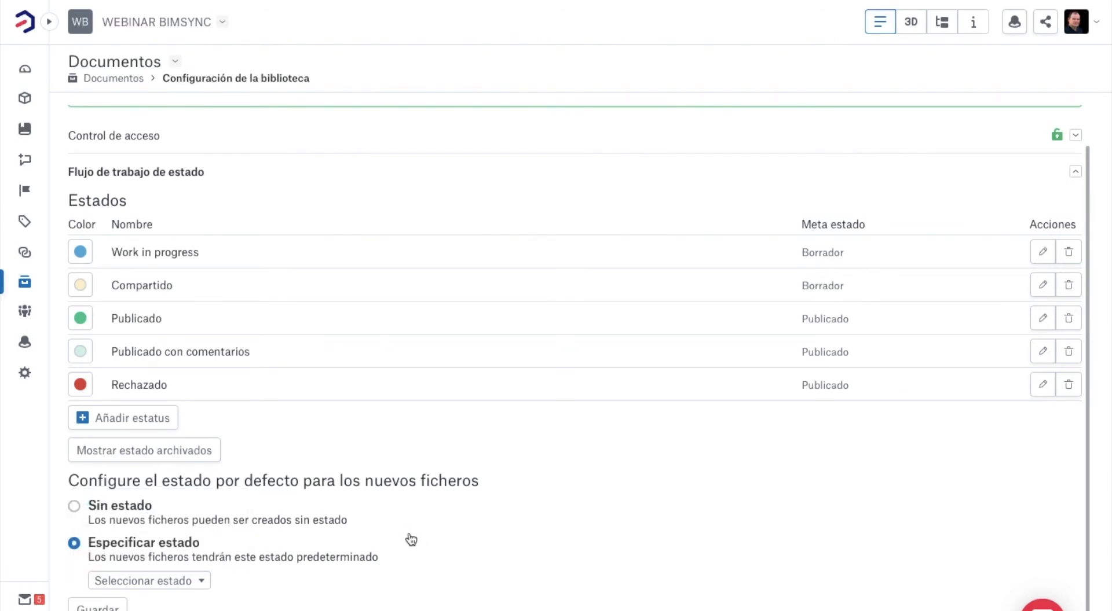
{"action": "left_click", "coordinate": [74, 508]}
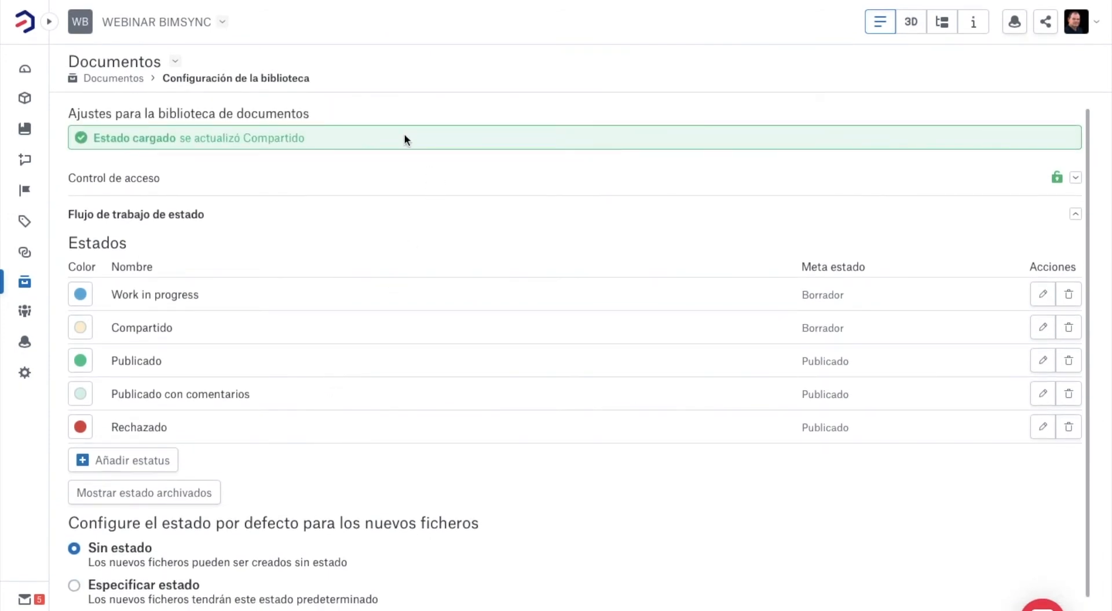
- Return to the Documentos library and open the FICHAS TECNICAS folder
{"action": "left_click", "coordinate": [124, 79]}
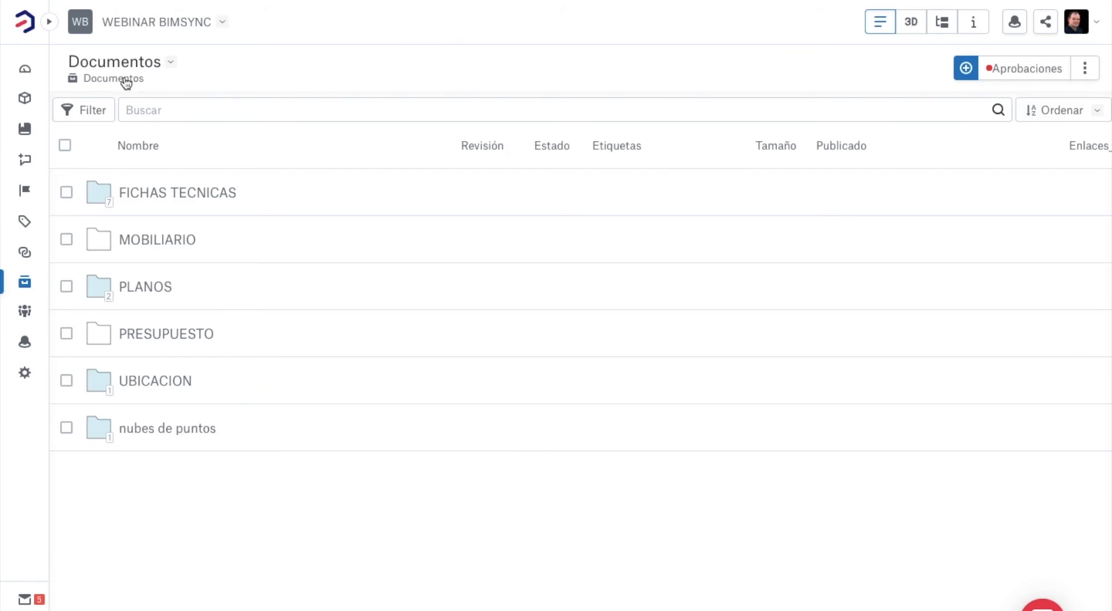
{"action": "key", "text": "ctrl+Right"}
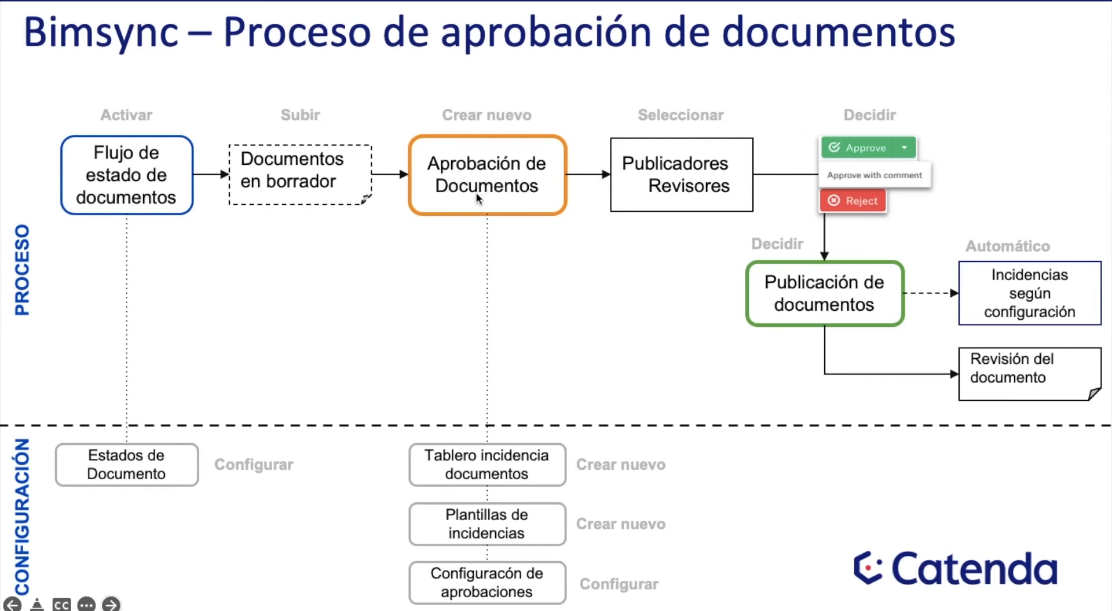
{"action": "key", "text": "ctrl+Left"}
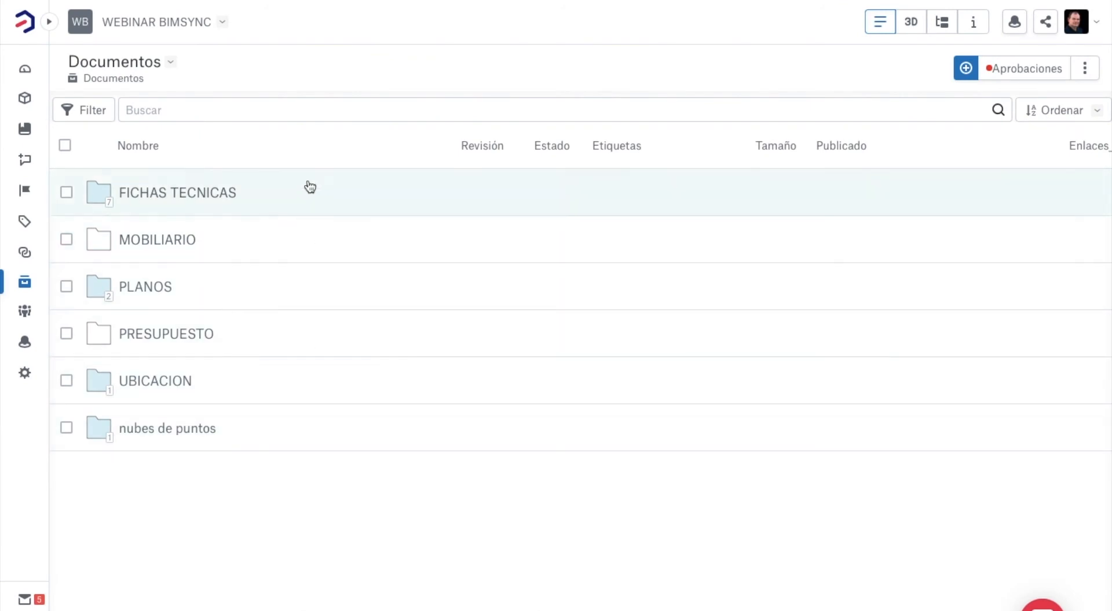
{"action": "left_click", "coordinate": [219, 203]}
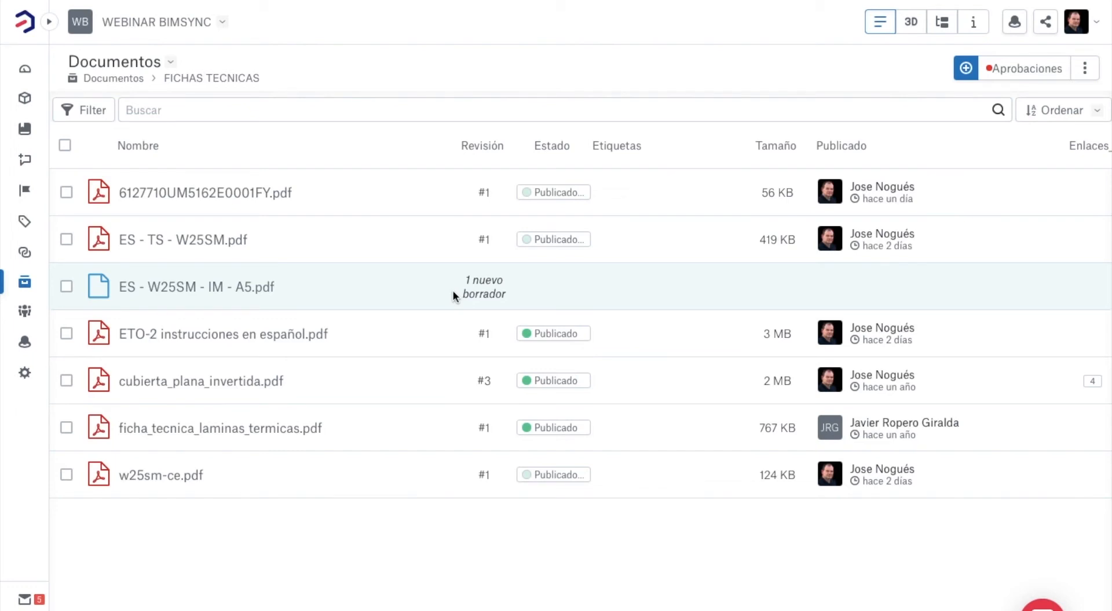
- Upload the four PDFs from the COMPRESORES folder as drafts into FICHAS TECNICAS, leaving out FICHAS COMPRESORES.rar
{"action": "left_click", "coordinate": [965, 69]}
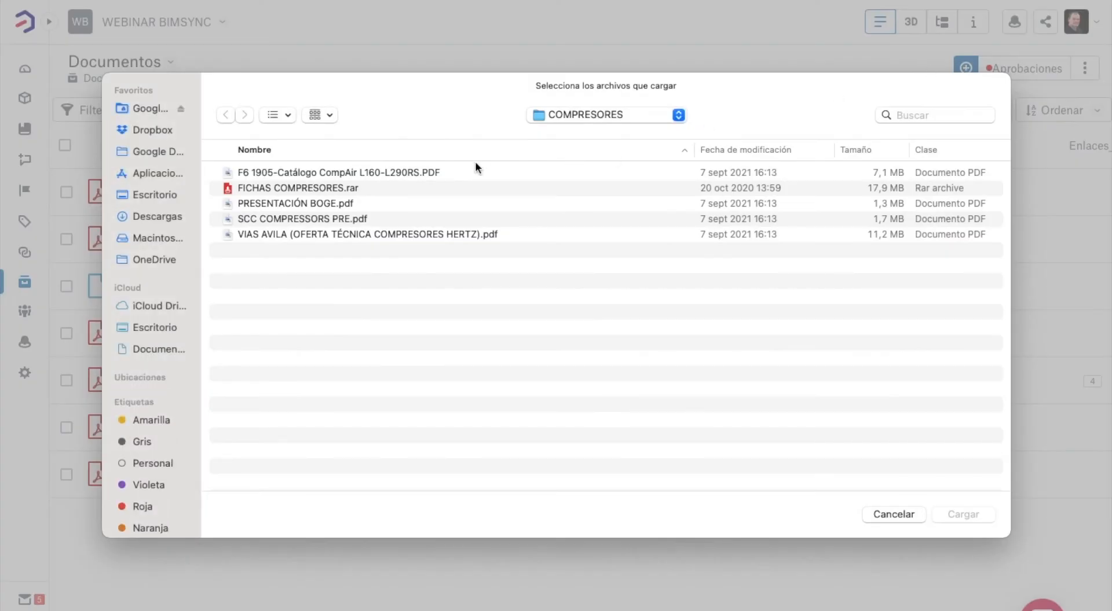
{"action": "left_click", "coordinate": [554, 111]}
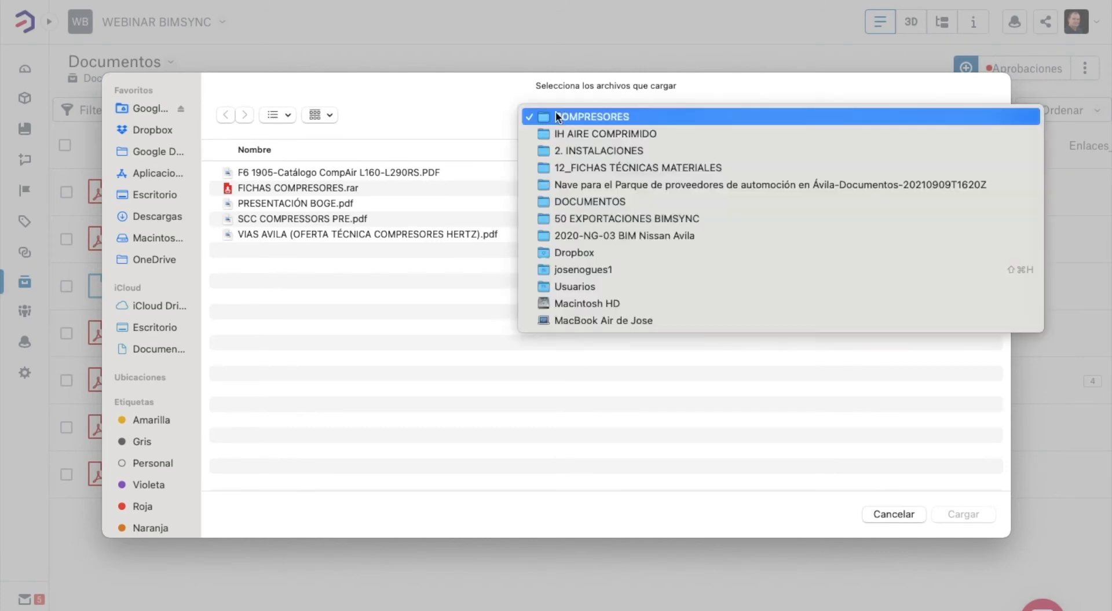
{"action": "left_click", "coordinate": [446, 113]}
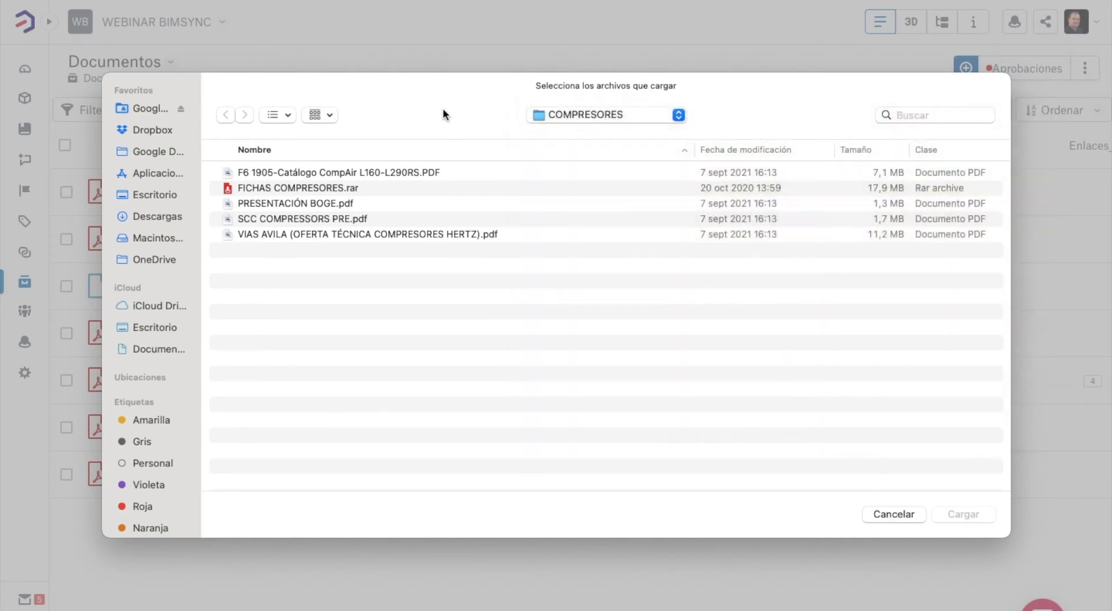
{"action": "left_click", "coordinate": [356, 172]}
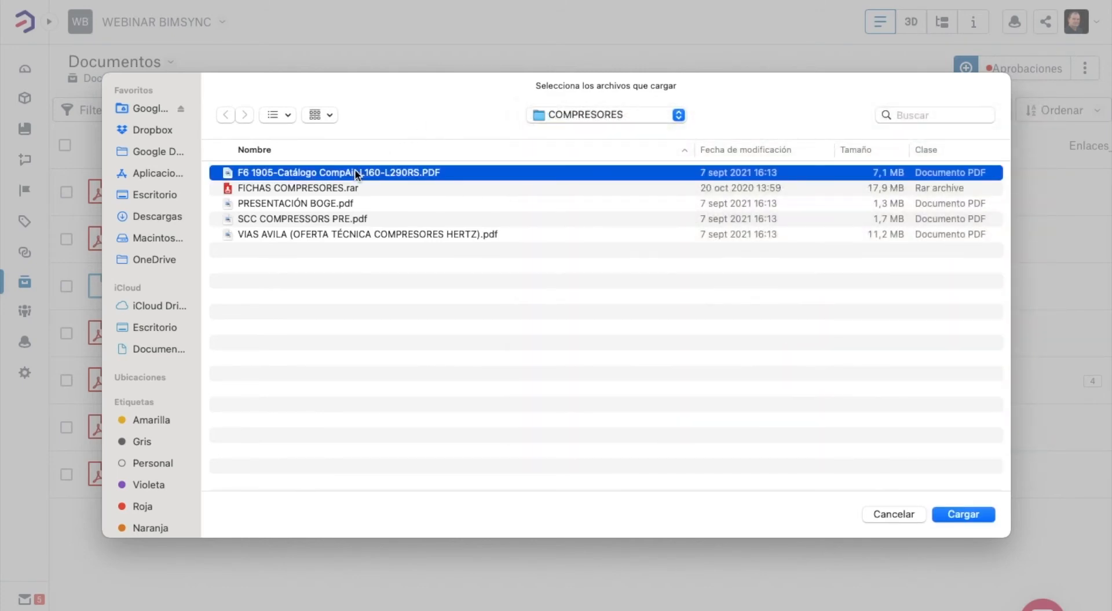
{"action": "left_click", "coordinate": [341, 234], "text": "shift"}
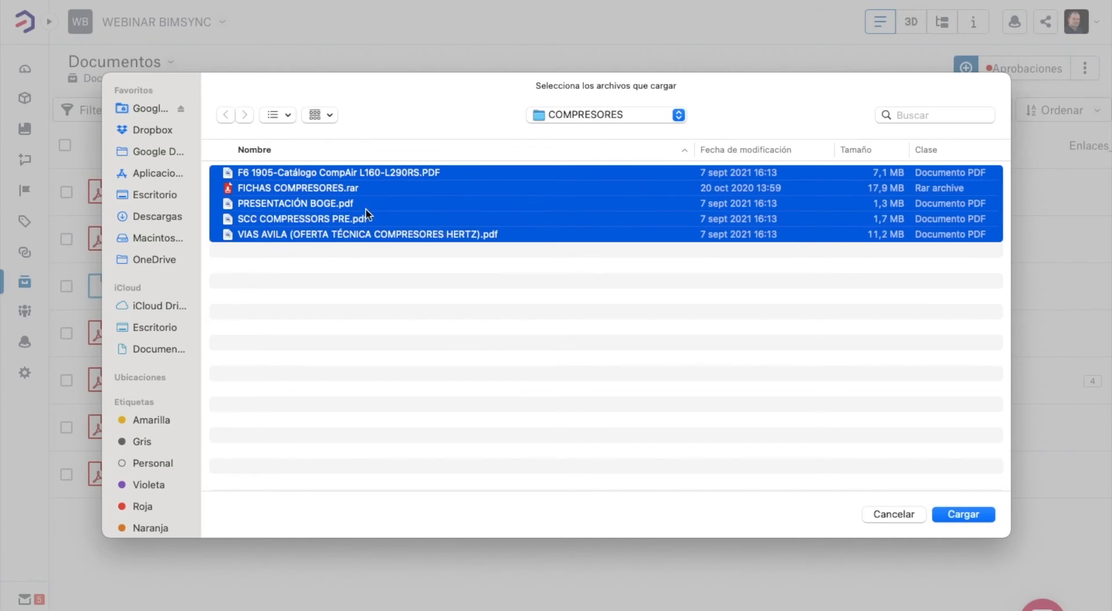
{"action": "left_click", "coordinate": [369, 263]}
{"action": "left_click", "coordinate": [370, 234]}
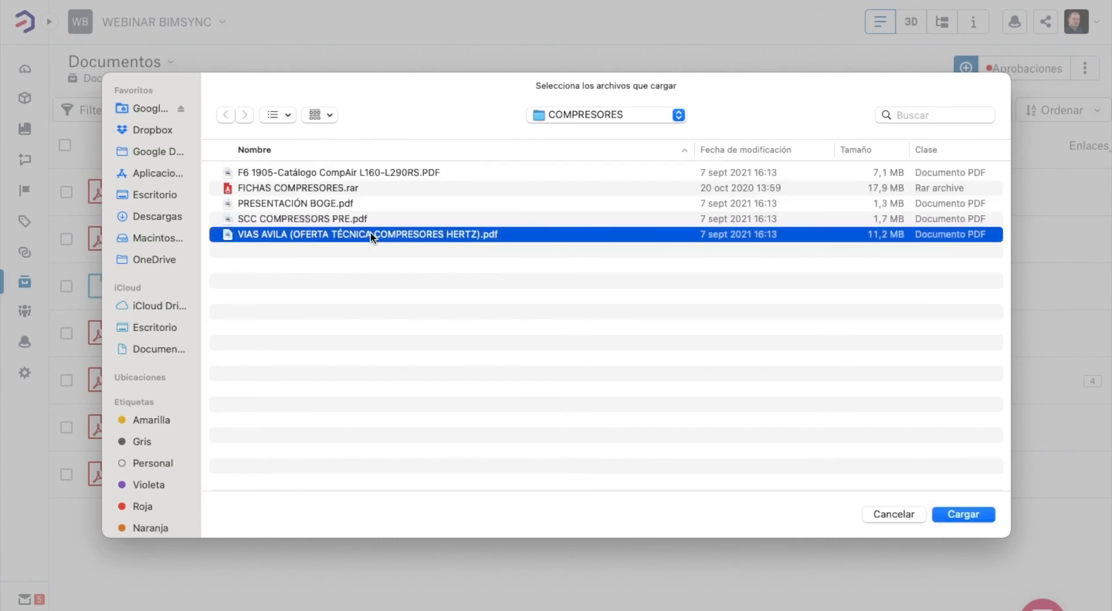
{"action": "left_click", "coordinate": [350, 204], "text": "shift"}
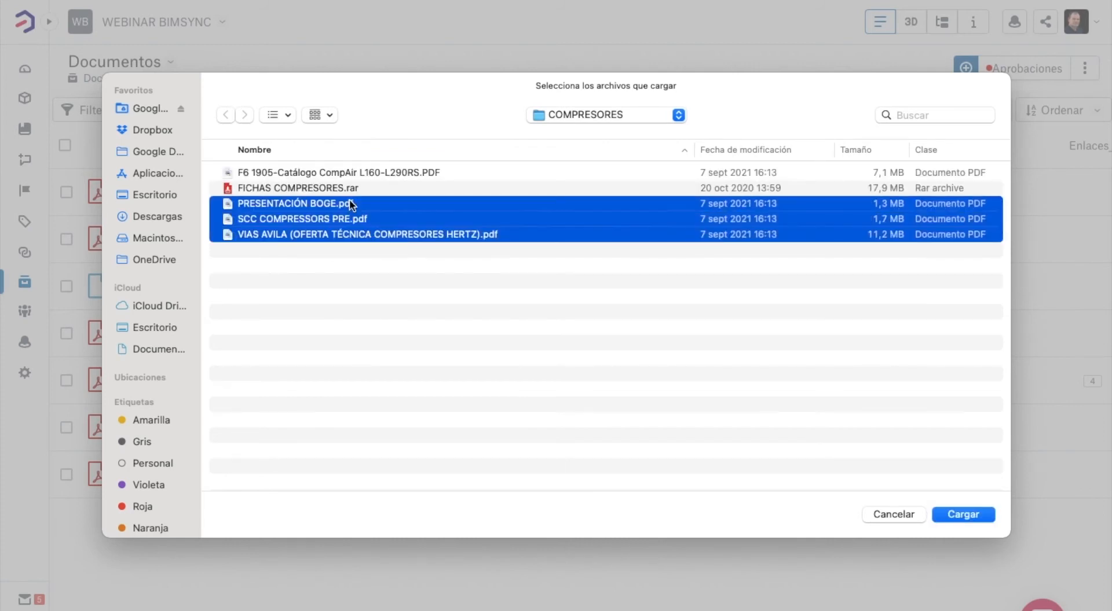
{"action": "left_click", "coordinate": [360, 172], "text": "super"}
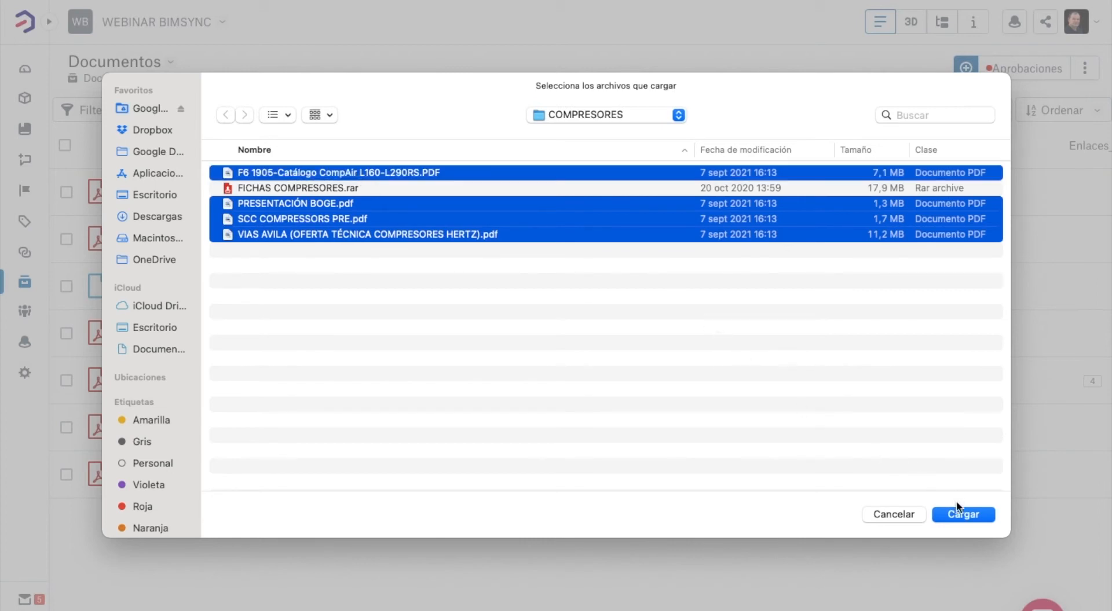
{"action": "left_click", "coordinate": [963, 515]}
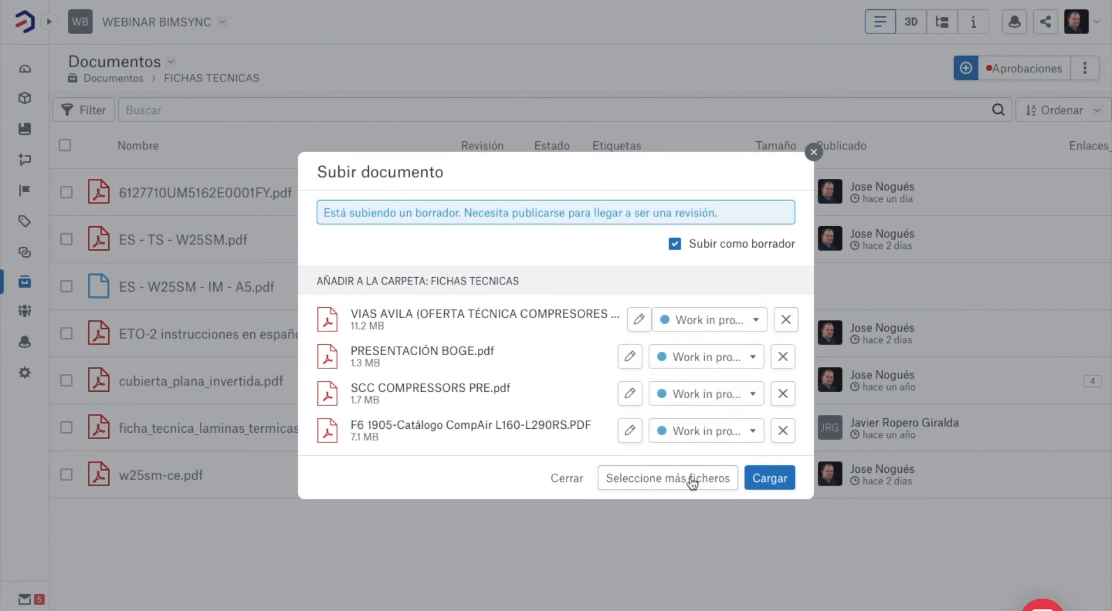
{"action": "left_click", "coordinate": [765, 481]}
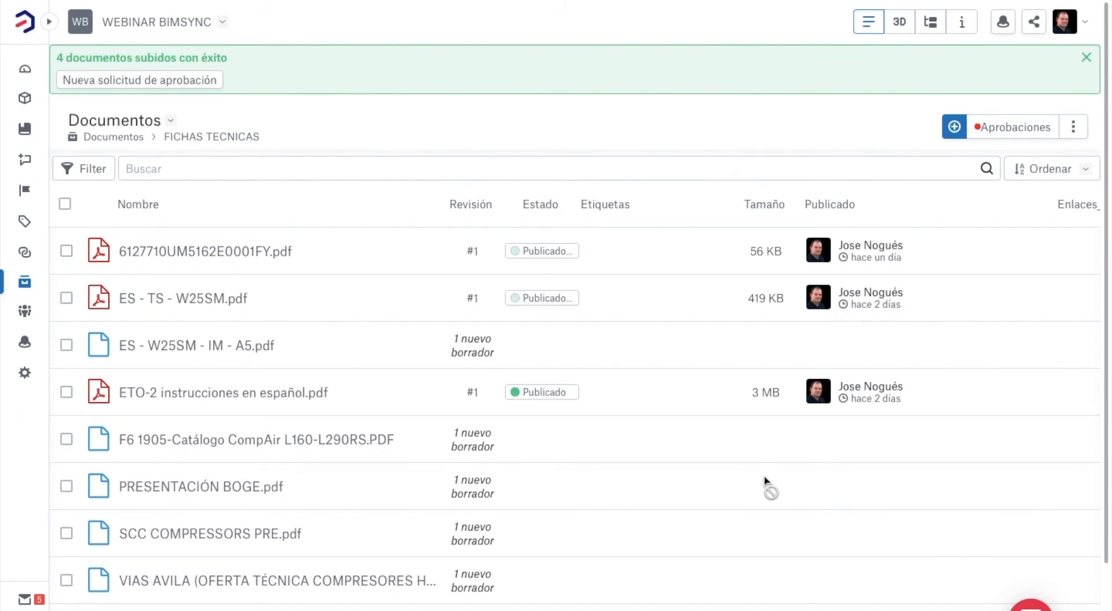
- Create a new approval request for the uploaded drafts and title it "Documentos enero 2022"
{"action": "scroll", "coordinate": [764, 481], "scroll_direction": "down", "scroll_amount": 2}
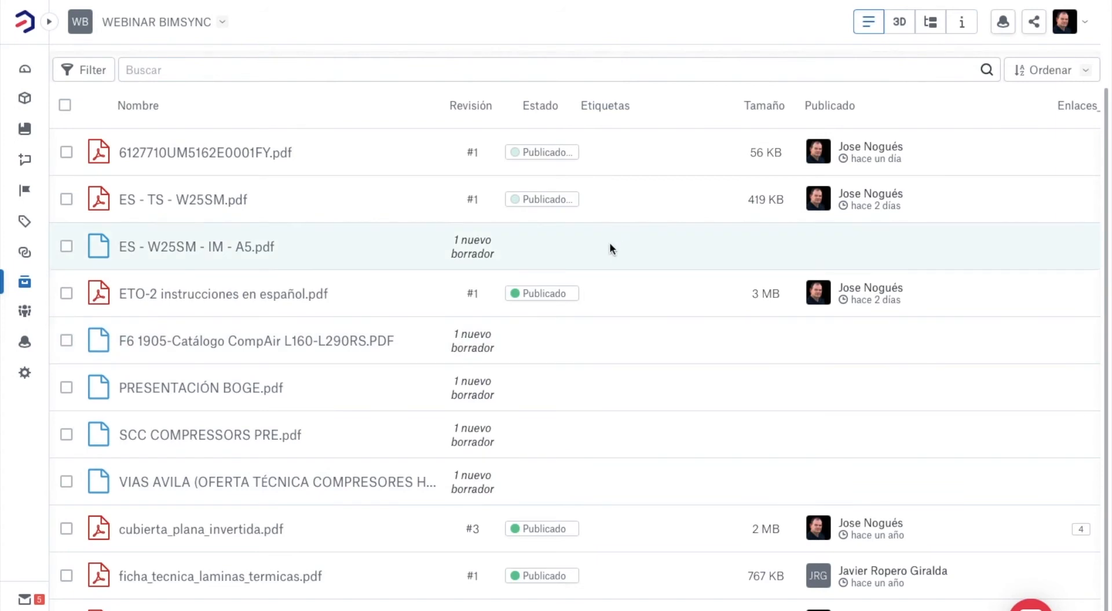
{"action": "scroll", "coordinate": [599, 354], "scroll_direction": "up", "scroll_amount": 2}
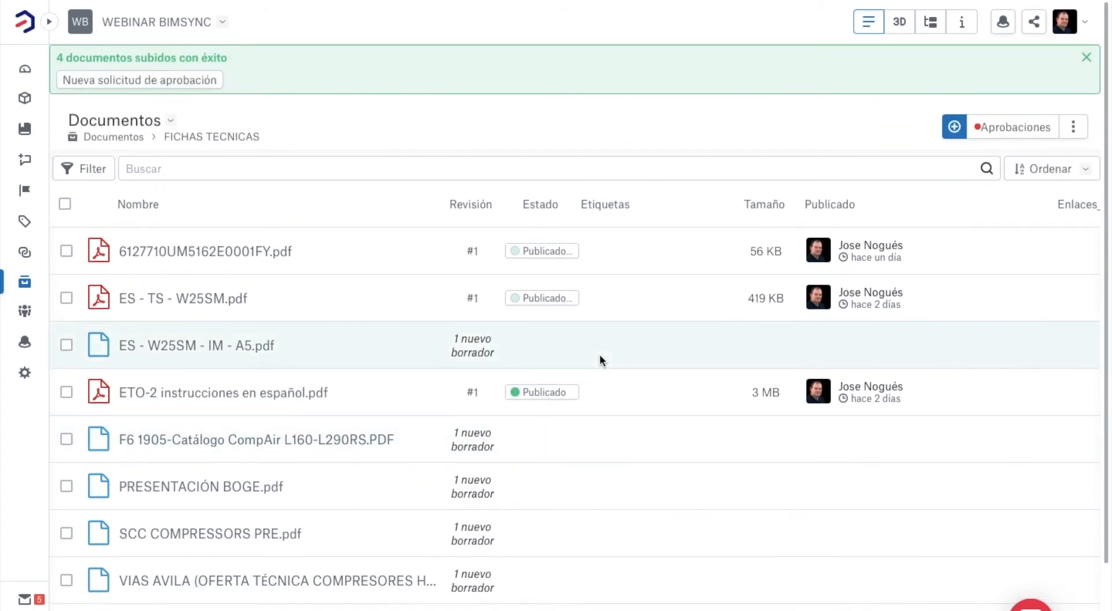
{"action": "left_click", "coordinate": [197, 84]}
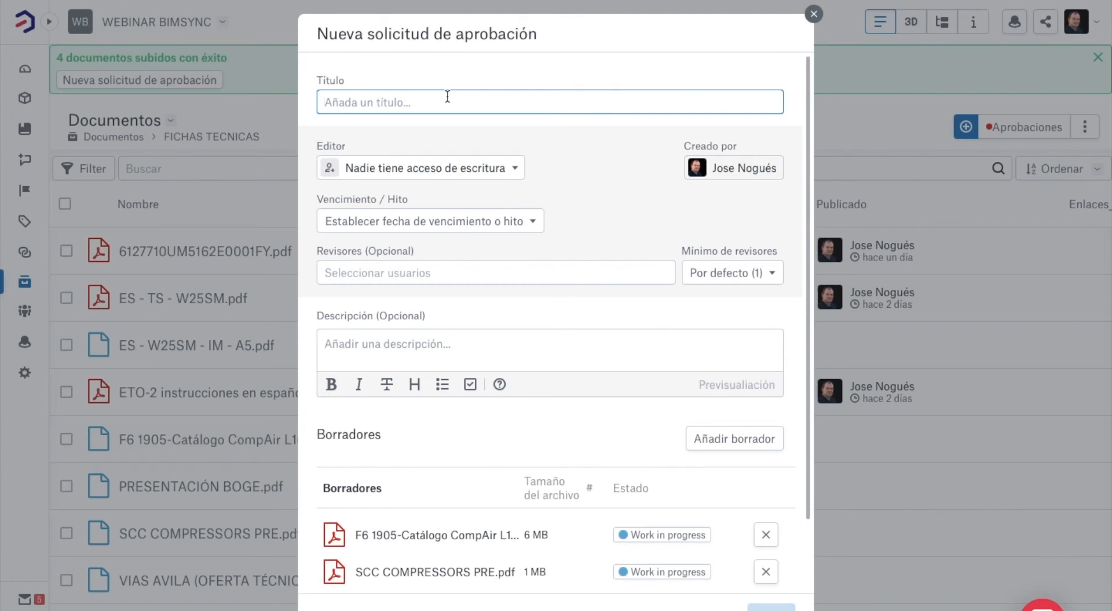
{"action": "type", "text": "Dom"}
{"action": "key", "text": "BackSpace"}
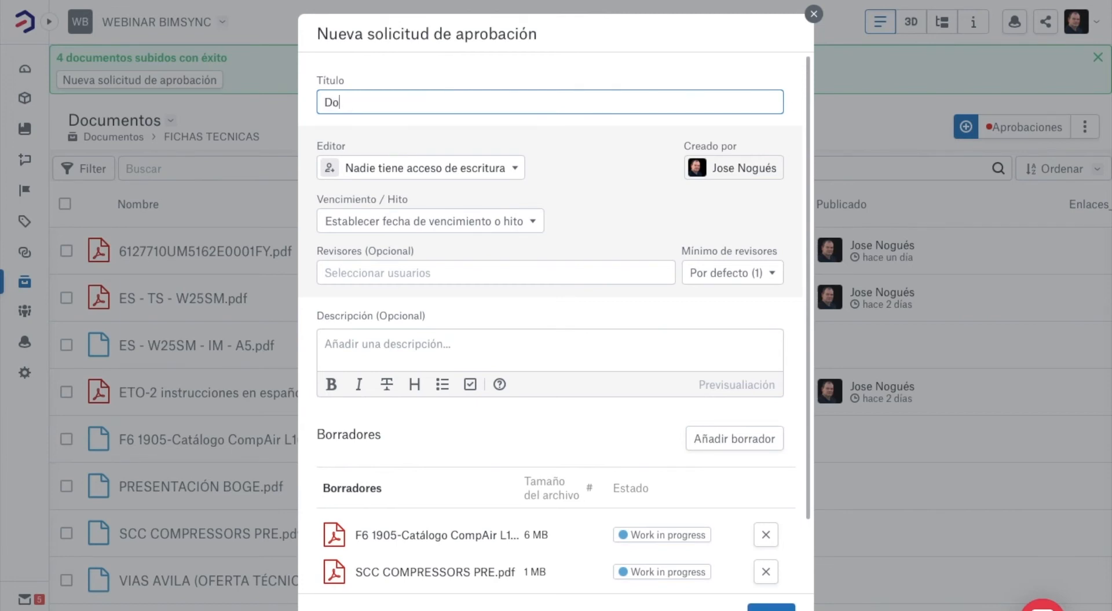
{"action": "type", "text": "cumentos enero 2022"}
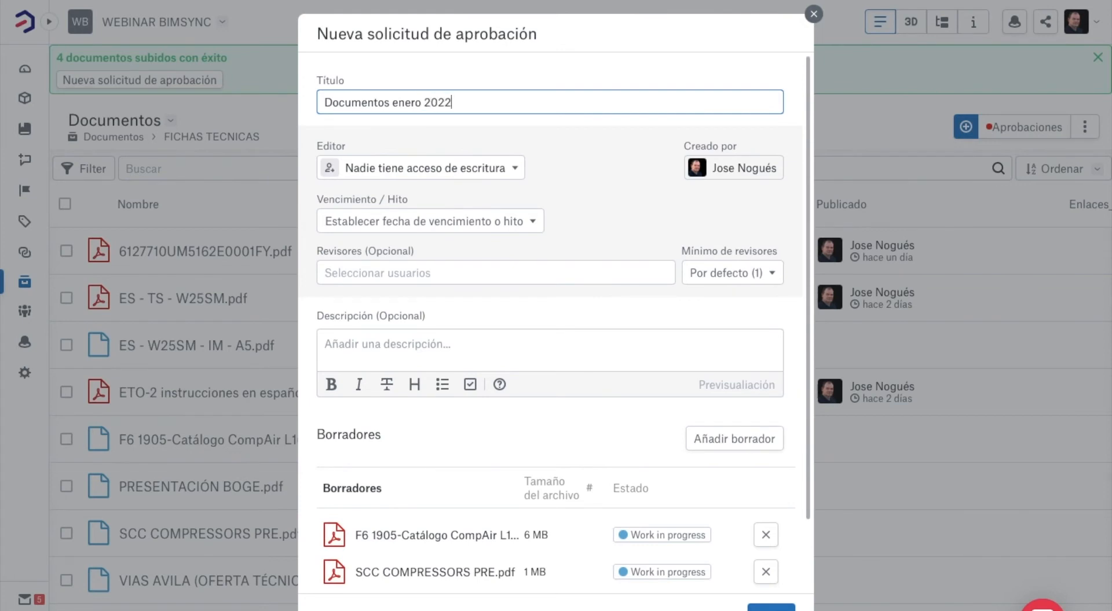
- Assign the request's creator as its editor from the list of project members
{"action": "left_click", "coordinate": [460, 174]}
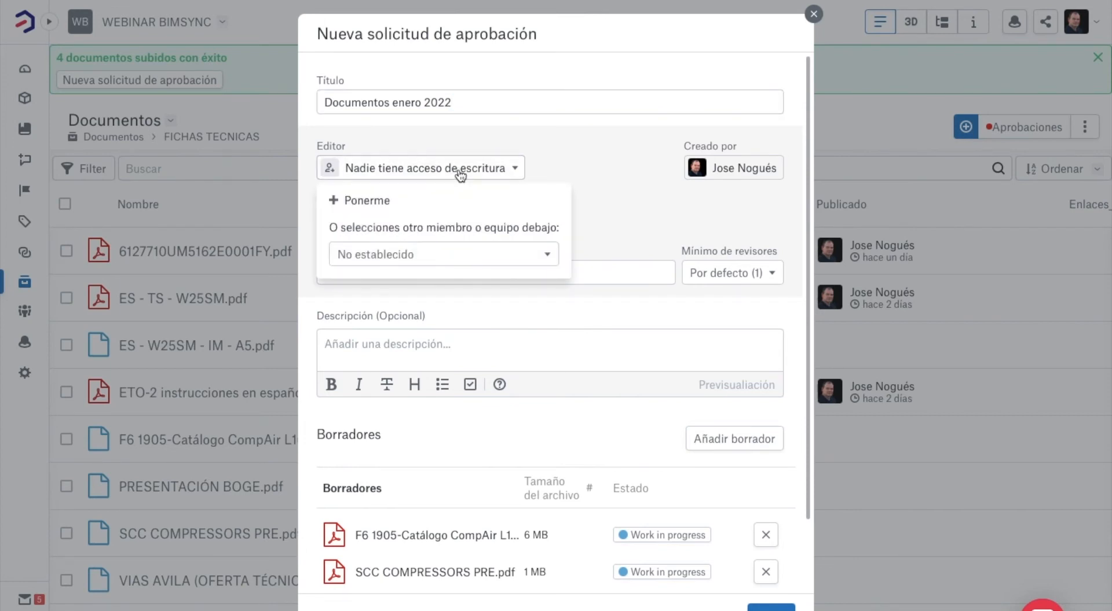
{"action": "left_click", "coordinate": [542, 257]}
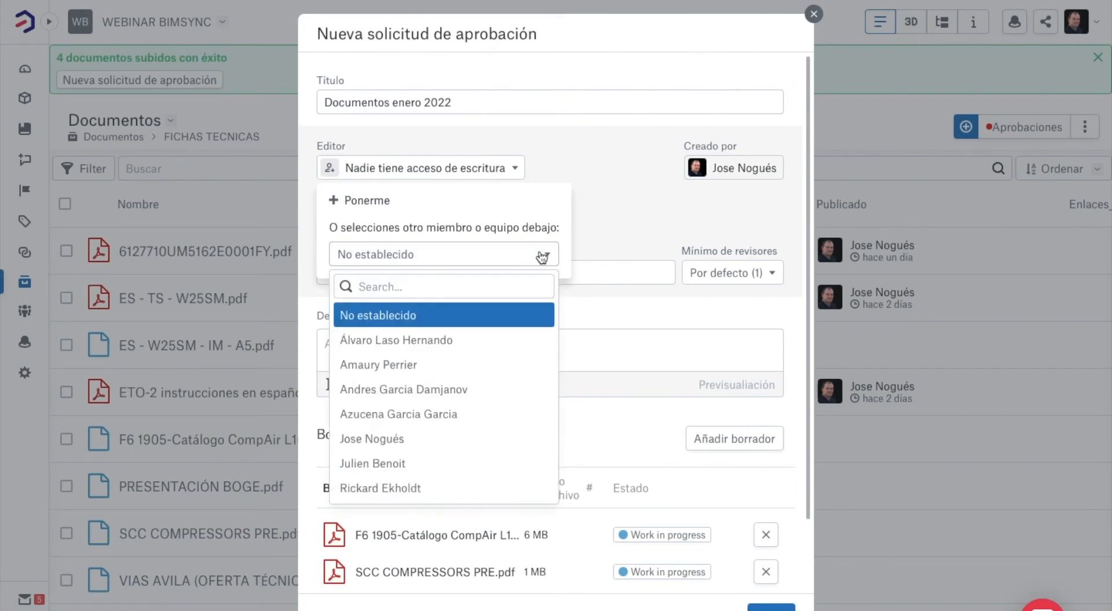
{"action": "left_click", "coordinate": [415, 436]}
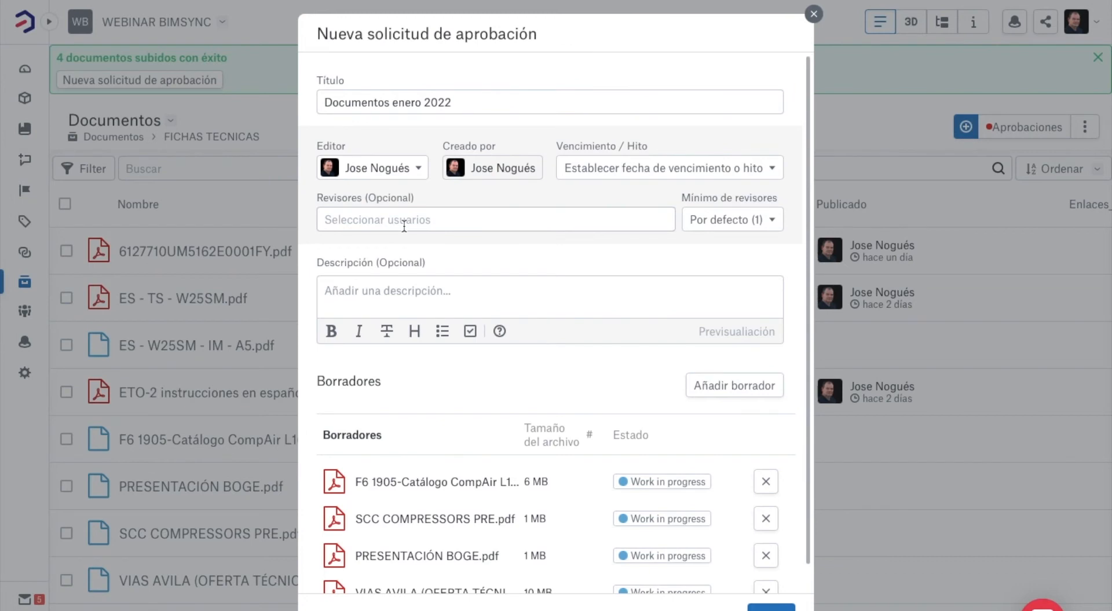
- Set the approval request's due date to 3 February 2022 and save it
{"action": "left_click", "coordinate": [630, 174]}
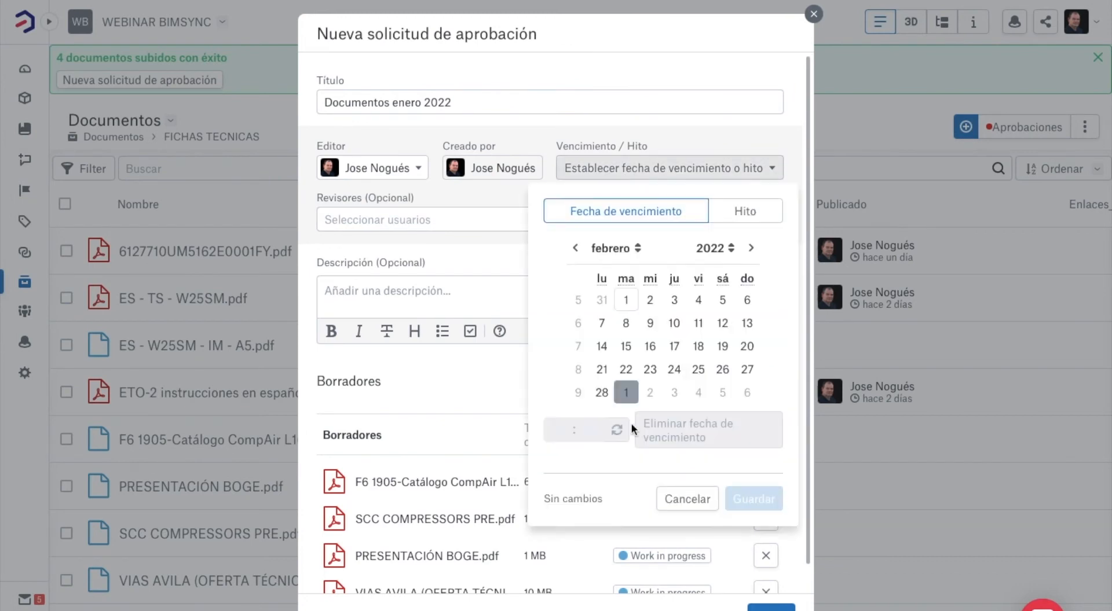
{"action": "left_click", "coordinate": [673, 301]}
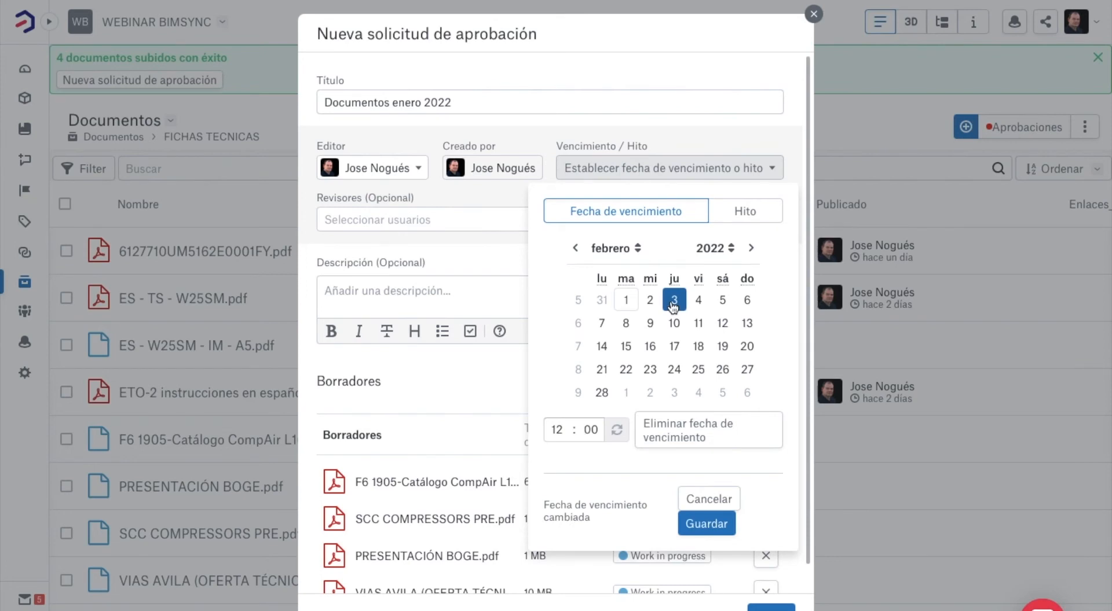
{"action": "left_click", "coordinate": [706, 524]}
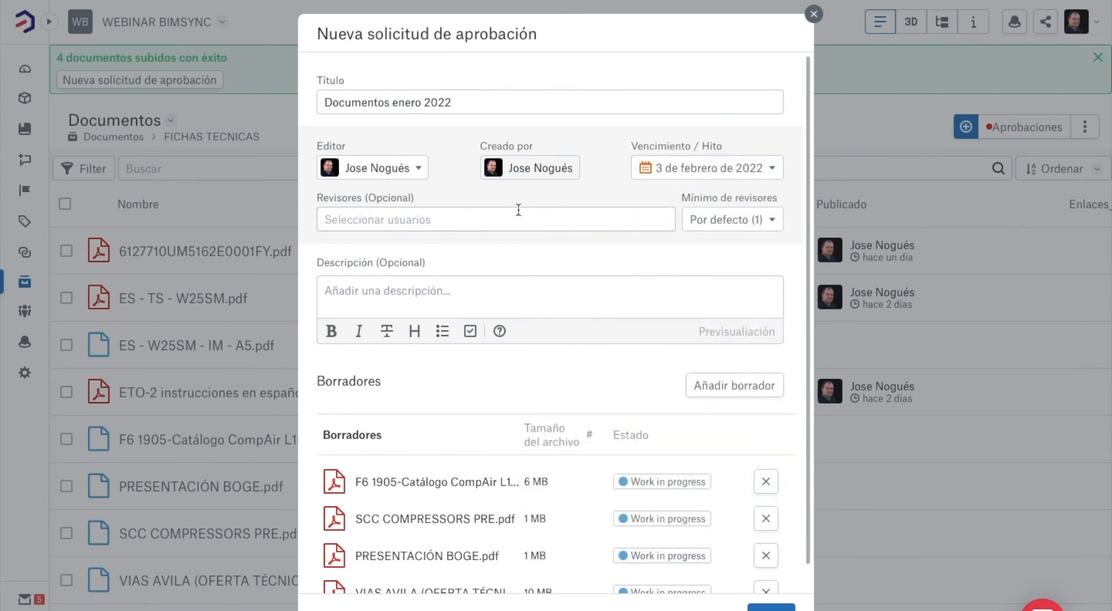
- Add the first three project members in the list as reviewers of the approval request
{"action": "left_click", "coordinate": [498, 220]}
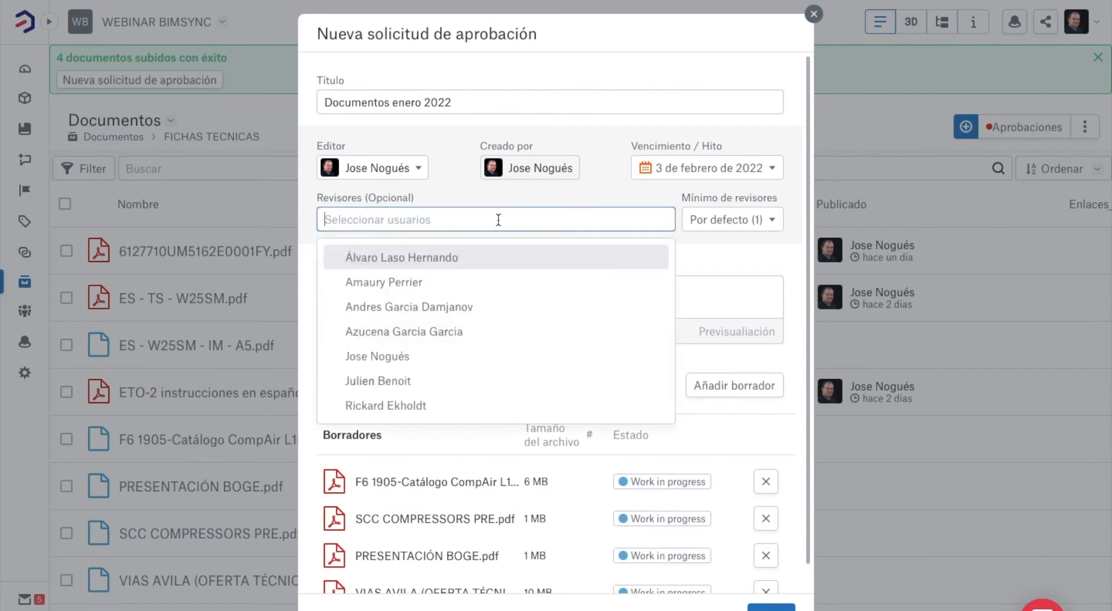
{"action": "left_click", "coordinate": [447, 261]}
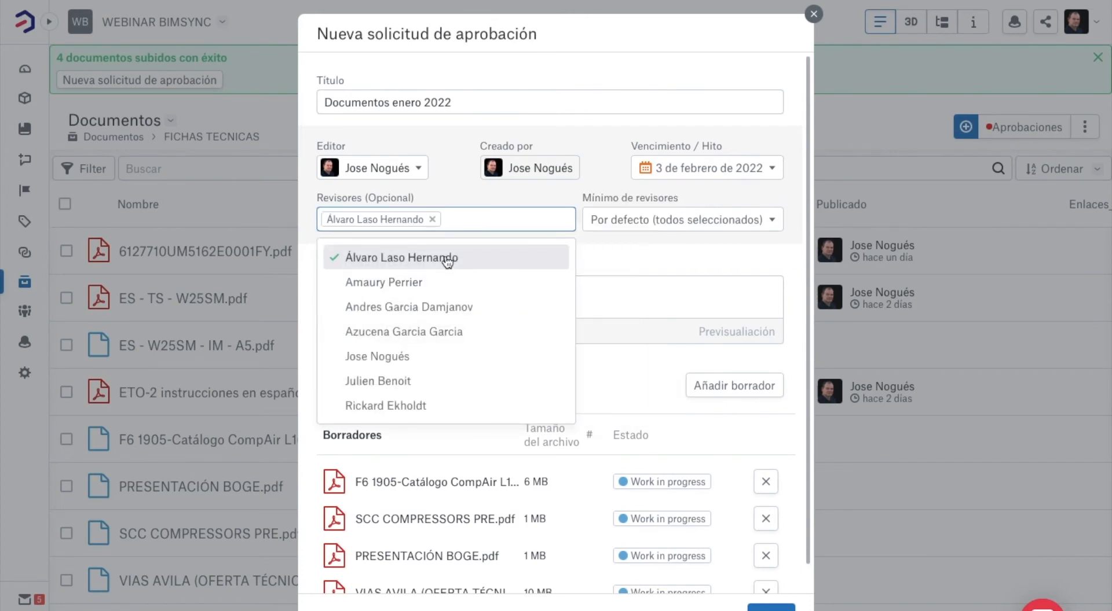
{"action": "left_click", "coordinate": [435, 284]}
{"action": "left_click", "coordinate": [440, 306]}
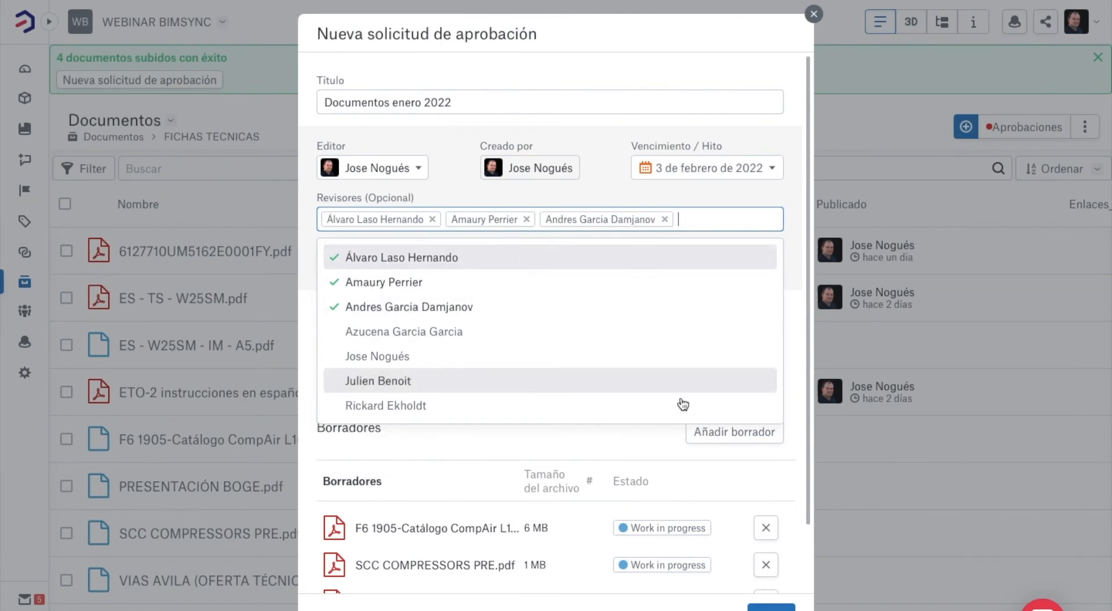
{"action": "left_click", "coordinate": [668, 461]}
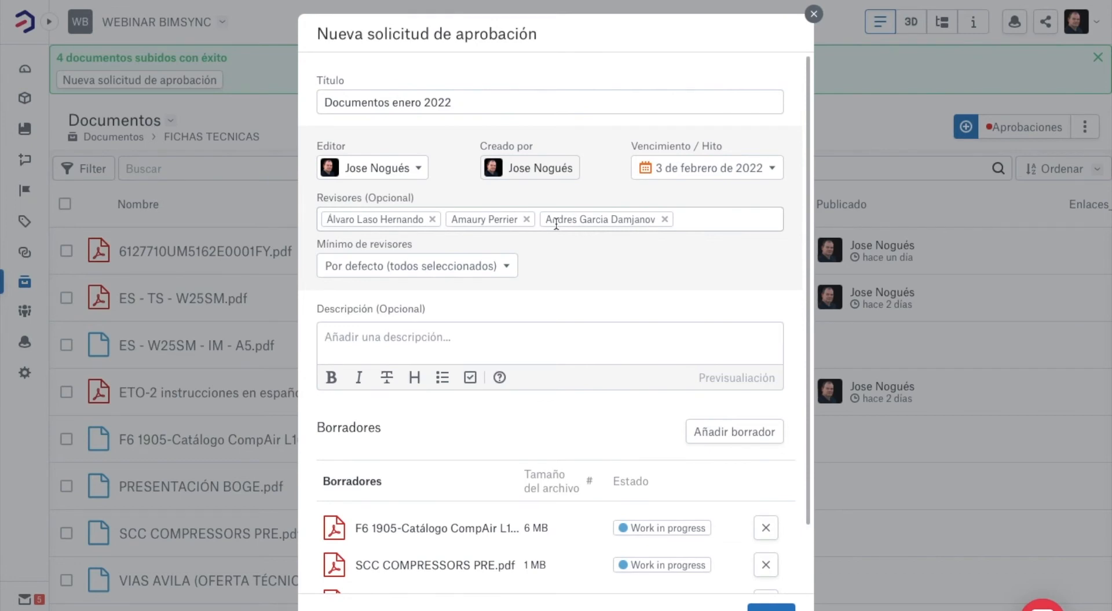
- Try minimum reviewer counts of 1 and 2, and return the setting to the default of all selected reviewers
{"action": "left_click", "coordinate": [503, 268]}
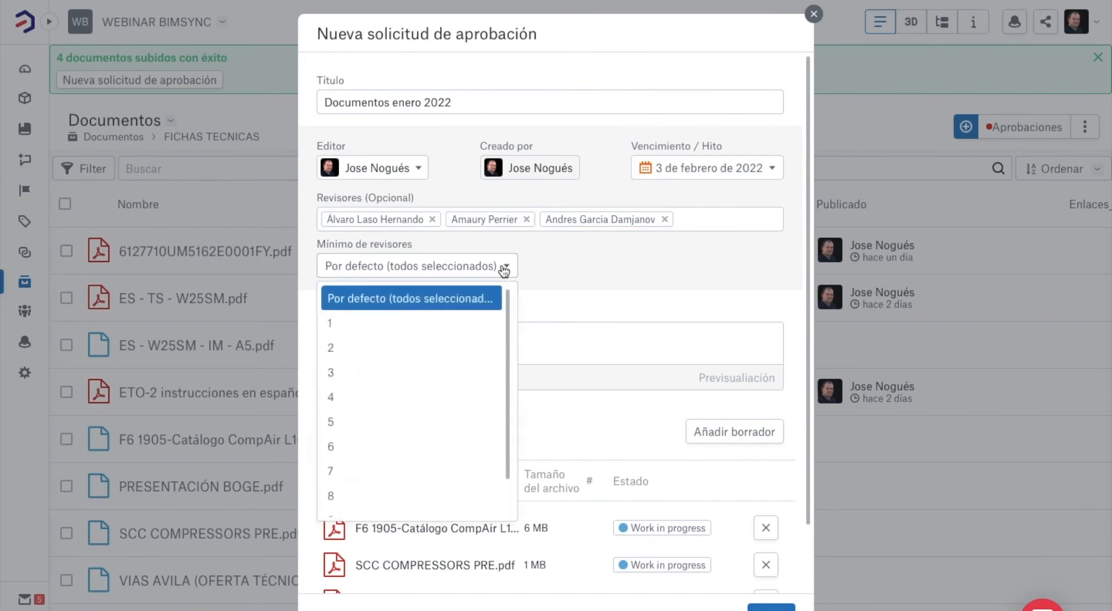
{"action": "left_click", "coordinate": [449, 326]}
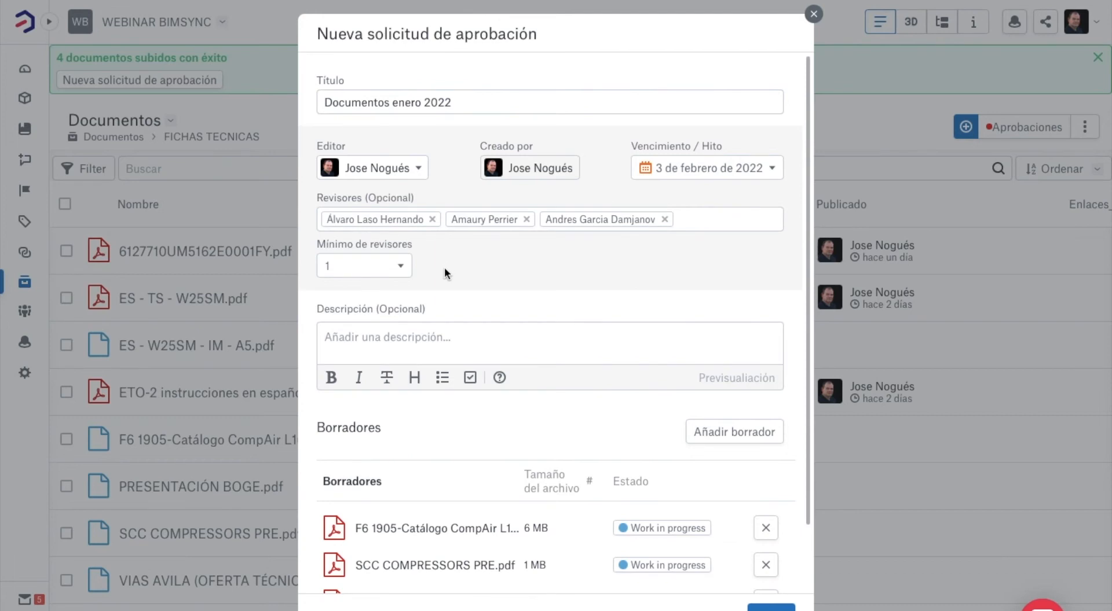
{"action": "left_click", "coordinate": [402, 270]}
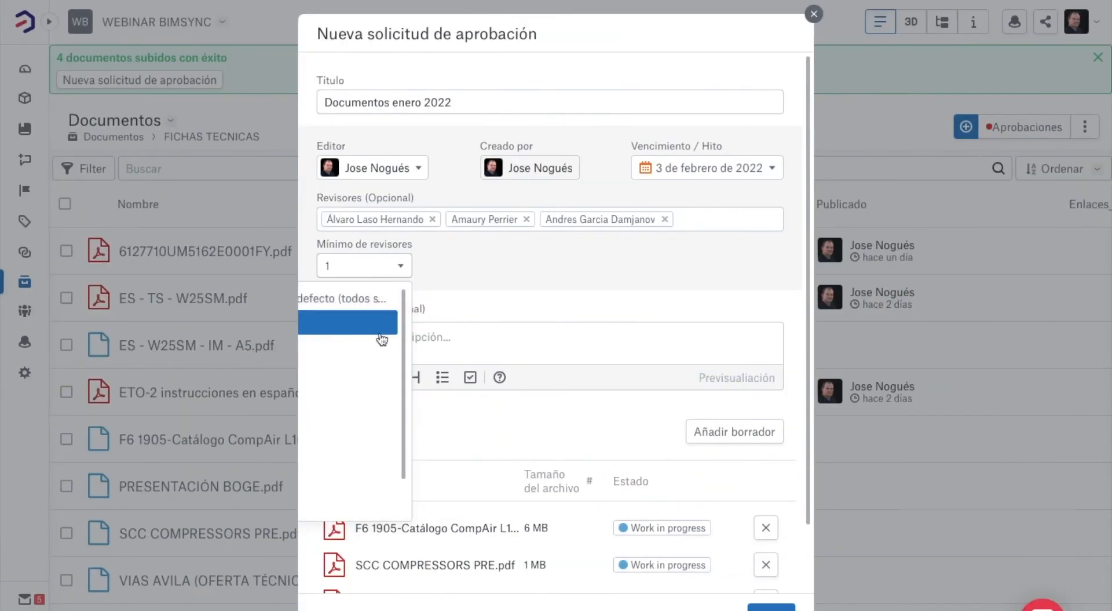
{"action": "left_click", "coordinate": [376, 348]}
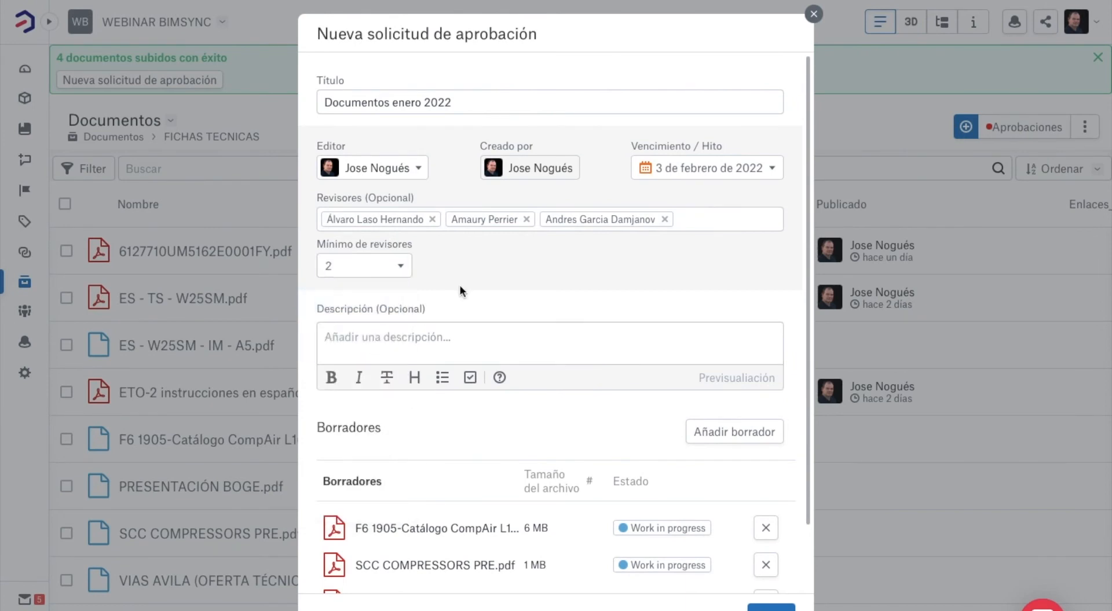
{"action": "left_click", "coordinate": [404, 268]}
{"action": "left_click", "coordinate": [390, 305]}
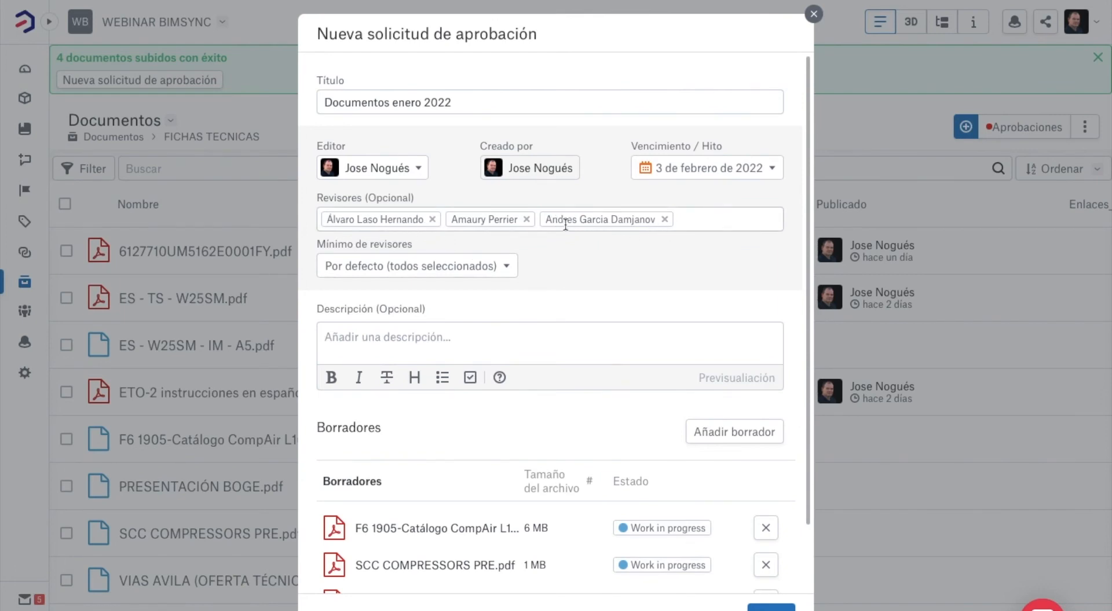
- Remove all three selected reviewers from the approval request
{"action": "left_click", "coordinate": [665, 220]}
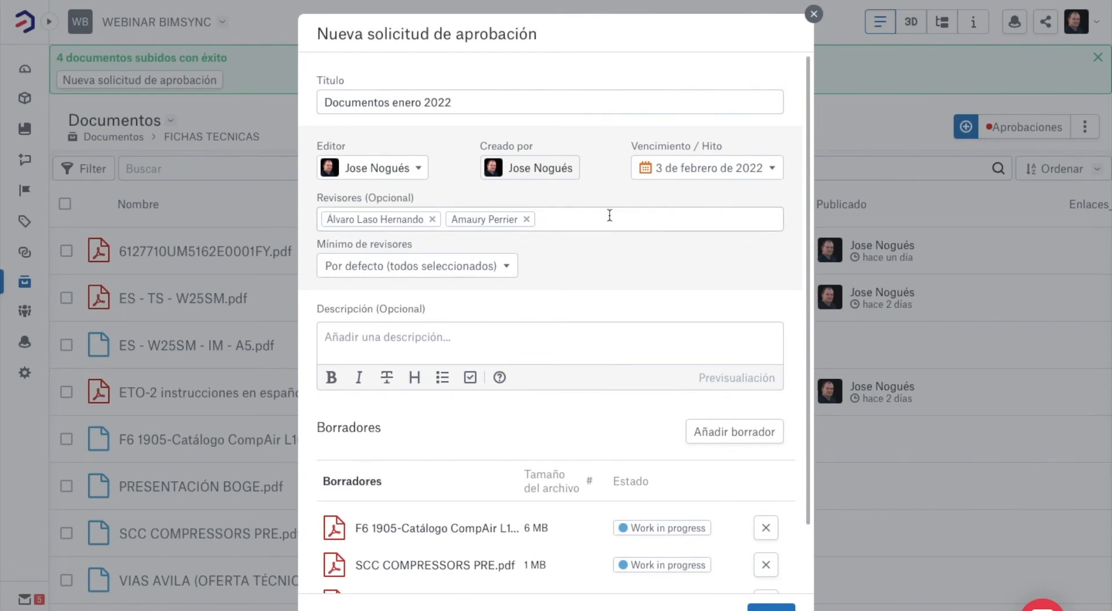
{"action": "left_click", "coordinate": [526, 220]}
{"action": "left_click", "coordinate": [433, 220]}
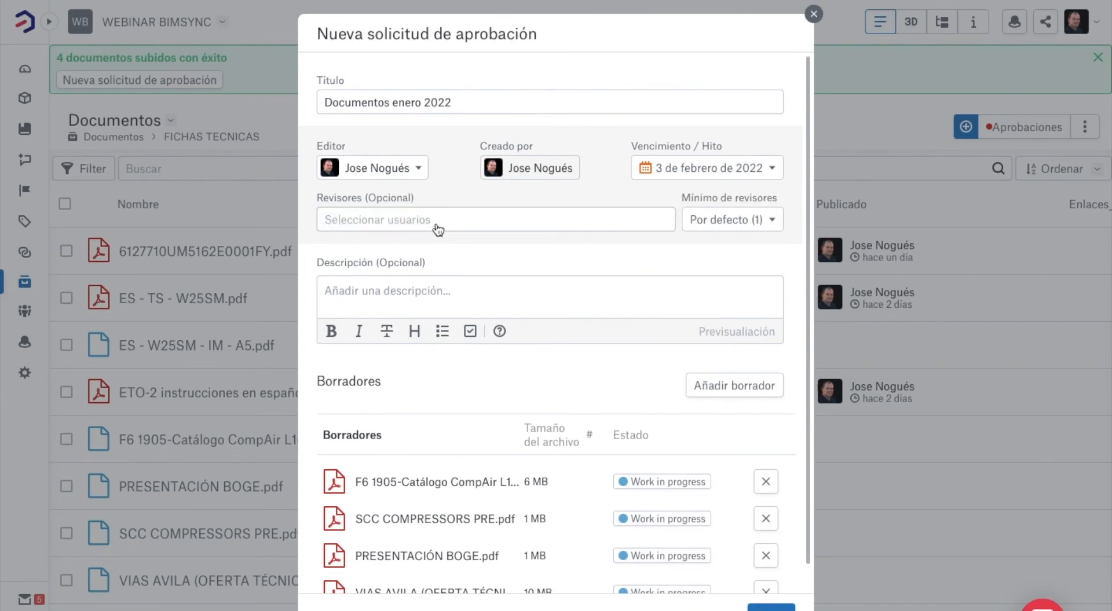
- Assign the request's creator as its only reviewer from the list of project members
{"action": "left_click", "coordinate": [437, 226]}
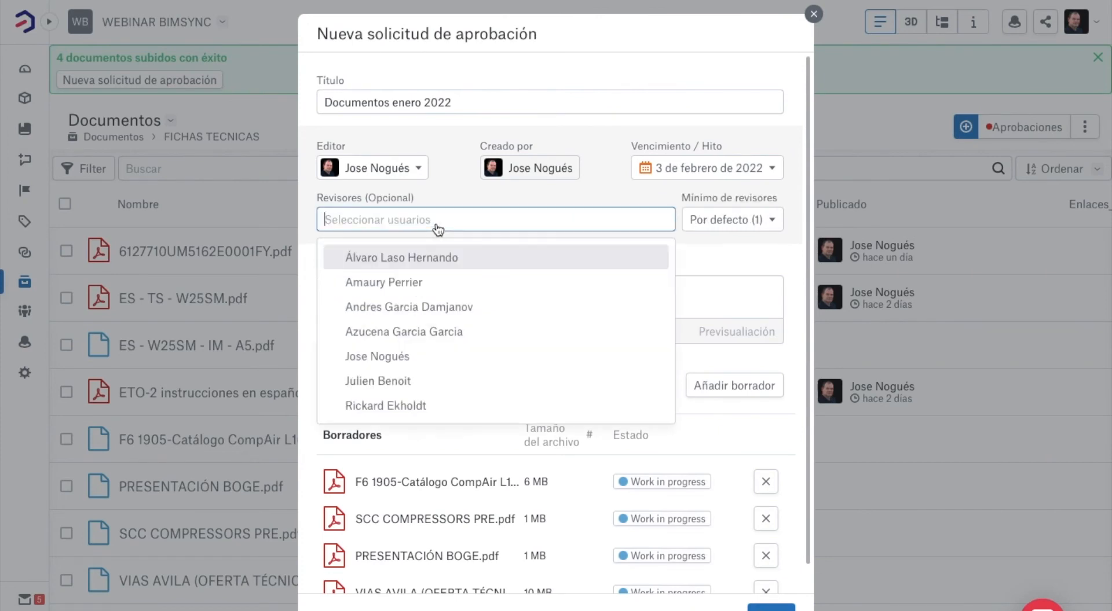
{"action": "left_click", "coordinate": [420, 360]}
{"action": "left_click", "coordinate": [644, 266]}
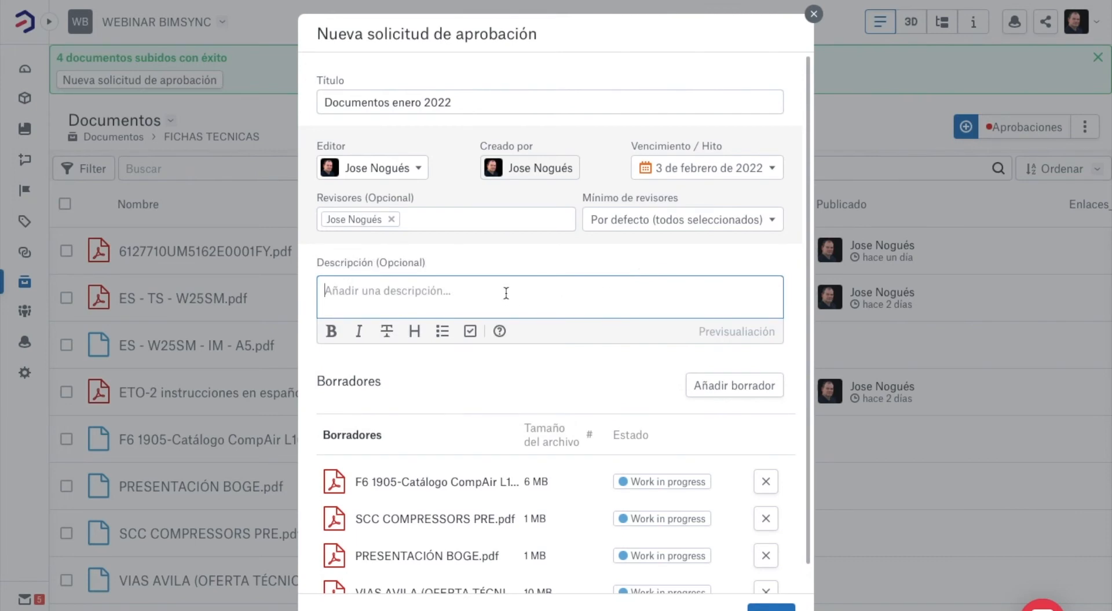
- Enter the request description "Estos documentos están recien terminados"
{"action": "type", "text": "Estos doc"}
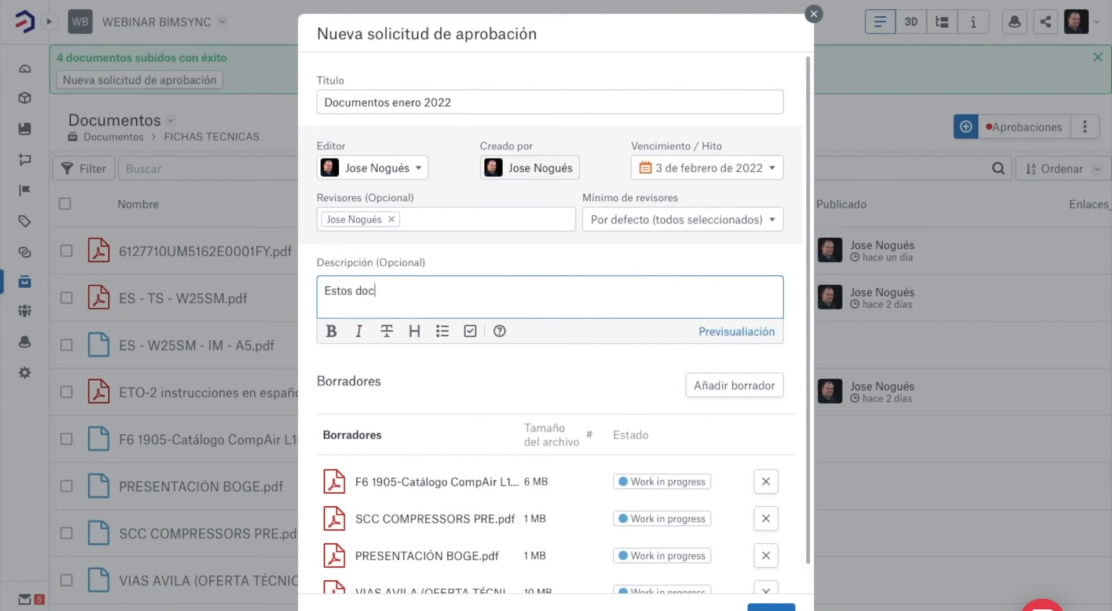
{"action": "type", "text": "umentos están reciente"}
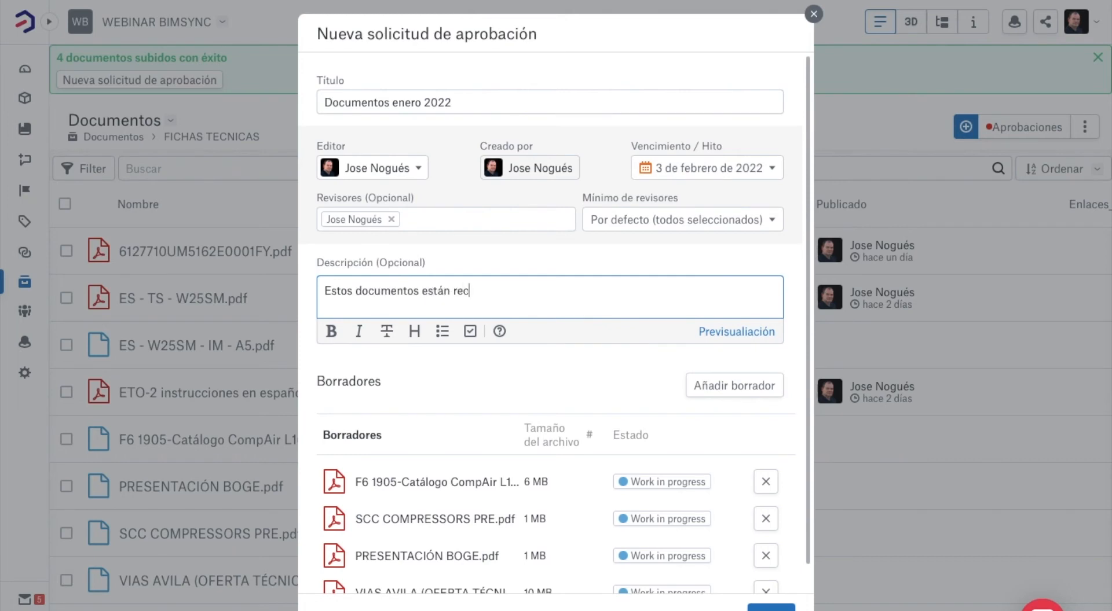
{"action": "key", "text": "BackSpace"}
{"action": "key", "text": "BackSpace"}
{"action": "type", "text": "terminados"}
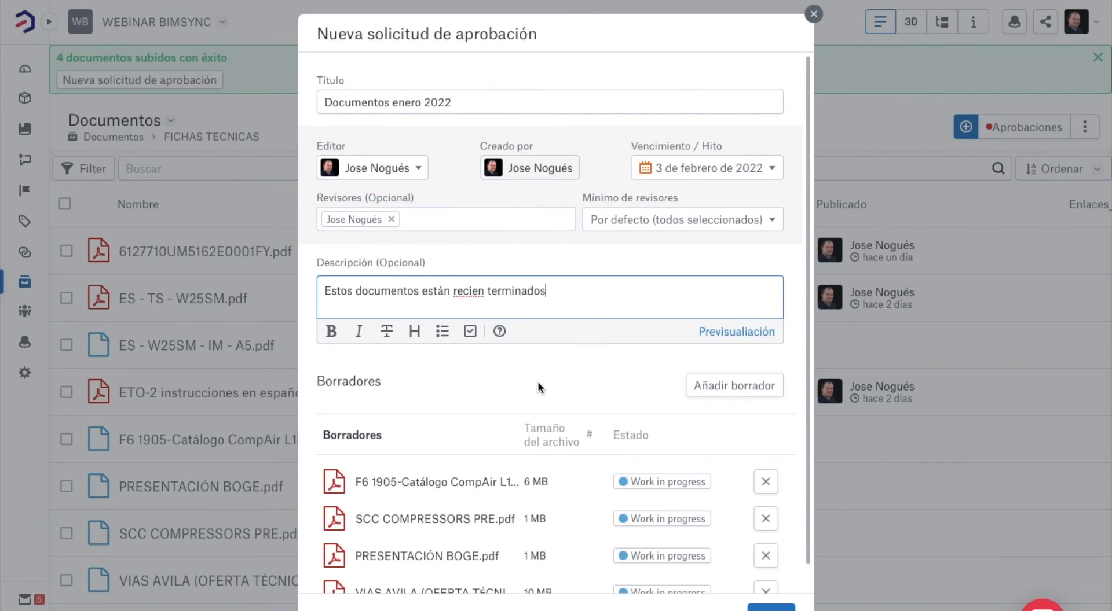
- Add the draft ES - W25SM - IM - A5.pdf from FICHAS TECNICAS to the request and submit the approval request
{"action": "scroll", "coordinate": [537, 381], "scroll_direction": "down", "scroll_amount": 1}
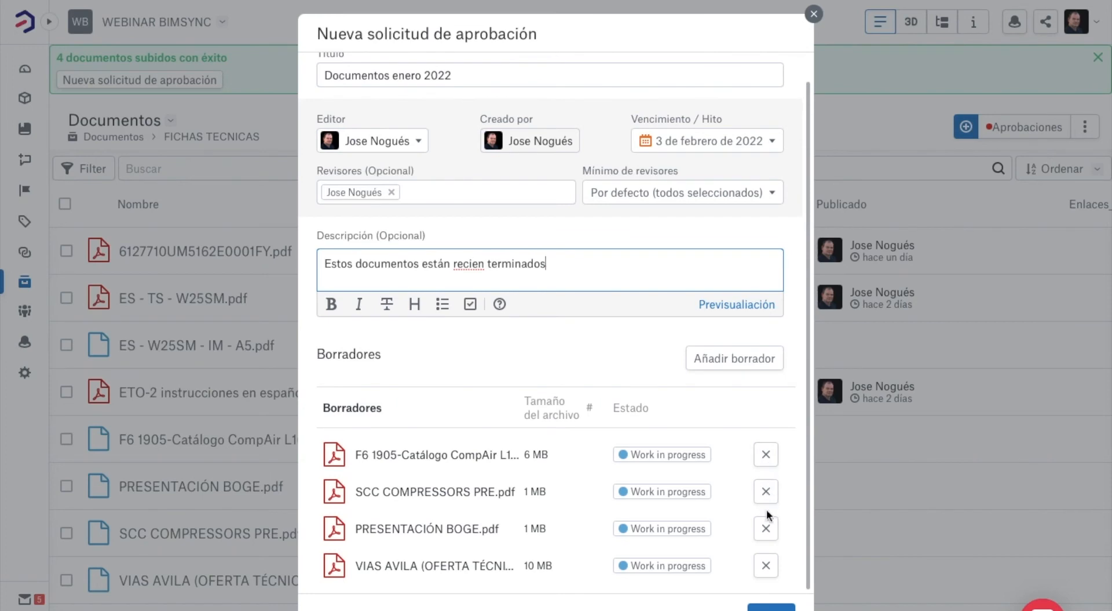
{"action": "left_click", "coordinate": [754, 363]}
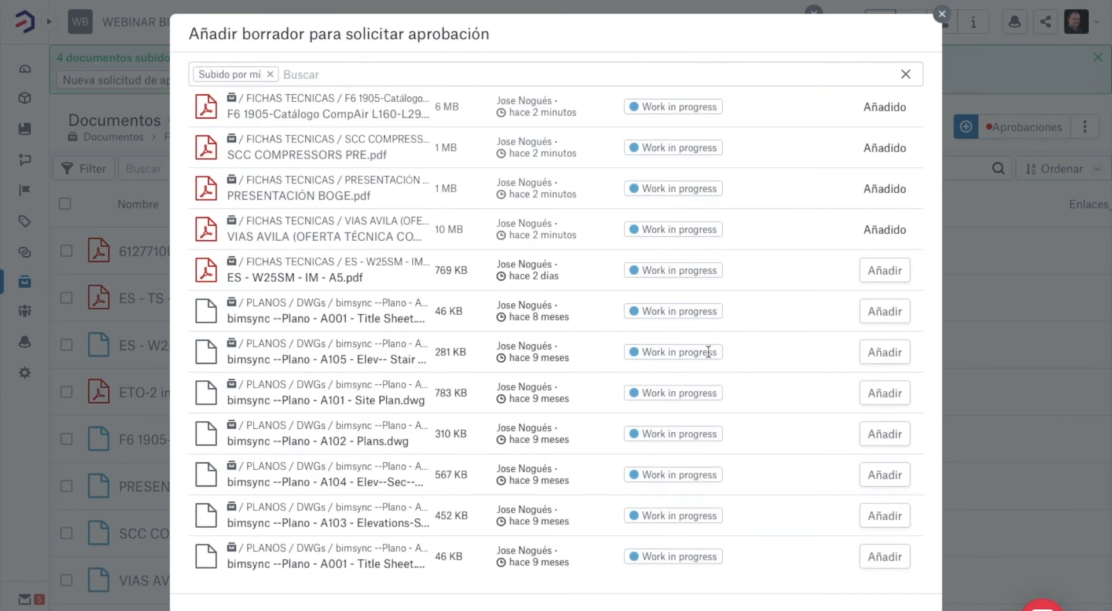
{"action": "left_click", "coordinate": [895, 277]}
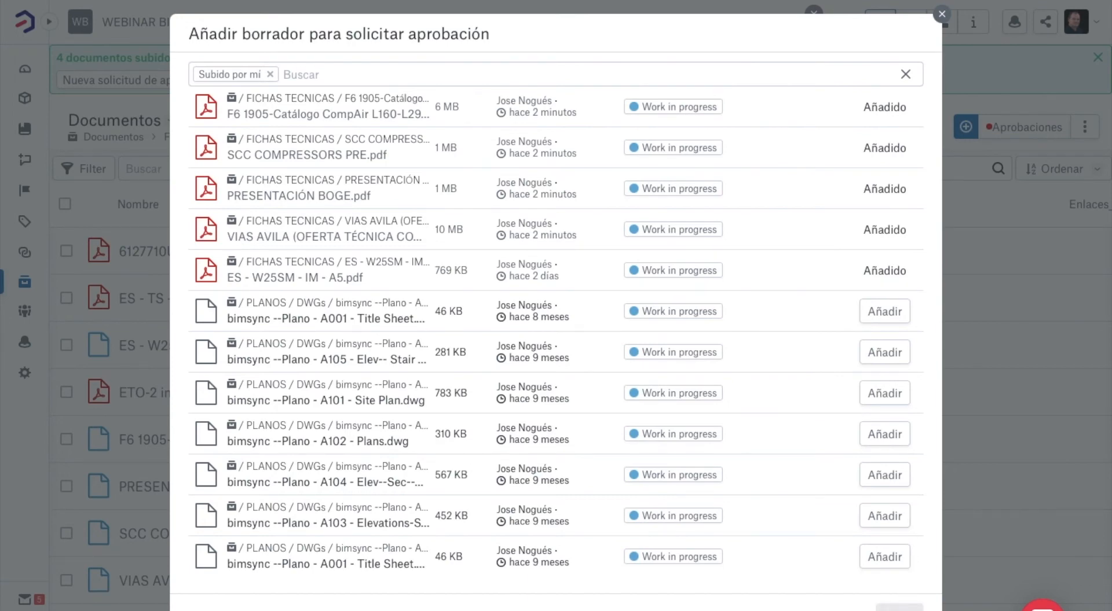
{"action": "key", "text": "Escape"}
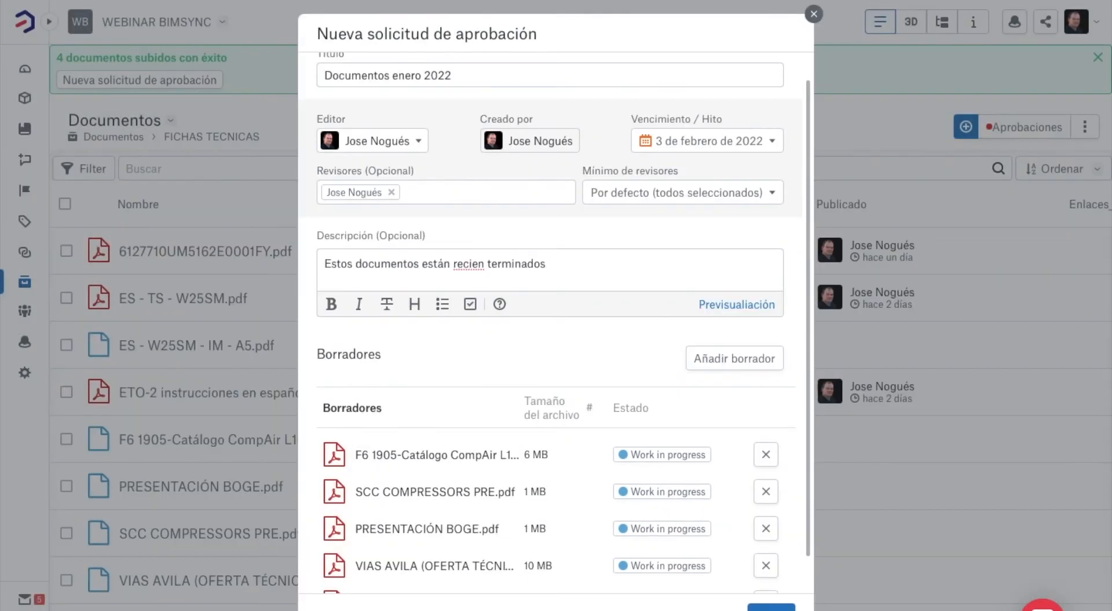
{"action": "scroll", "coordinate": [757, 492], "scroll_direction": "down", "scroll_amount": 1}
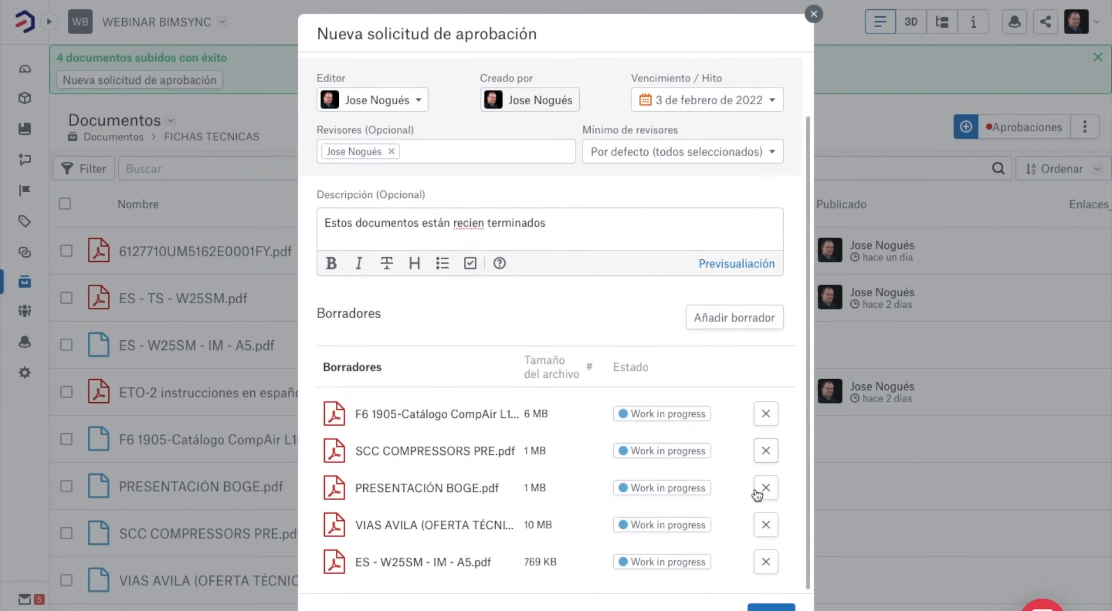
{"action": "left_click", "coordinate": [770, 608]}
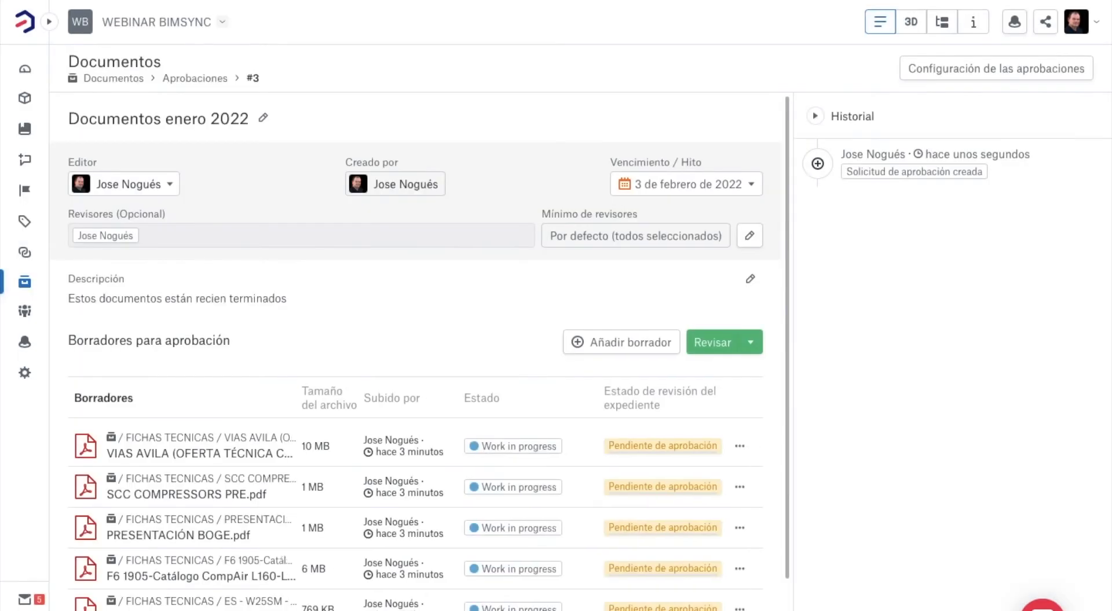
- Look through the created request's details and drafts, and open PRESENTACIÓN BOGE.pdf in the file review
{"action": "scroll", "coordinate": [415, 352], "scroll_direction": "down", "scroll_amount": 1}
{"action": "scroll", "coordinate": [415, 353], "scroll_direction": "up", "scroll_amount": 1}
{"action": "scroll", "coordinate": [263, 276], "scroll_direction": "down", "scroll_amount": 2}
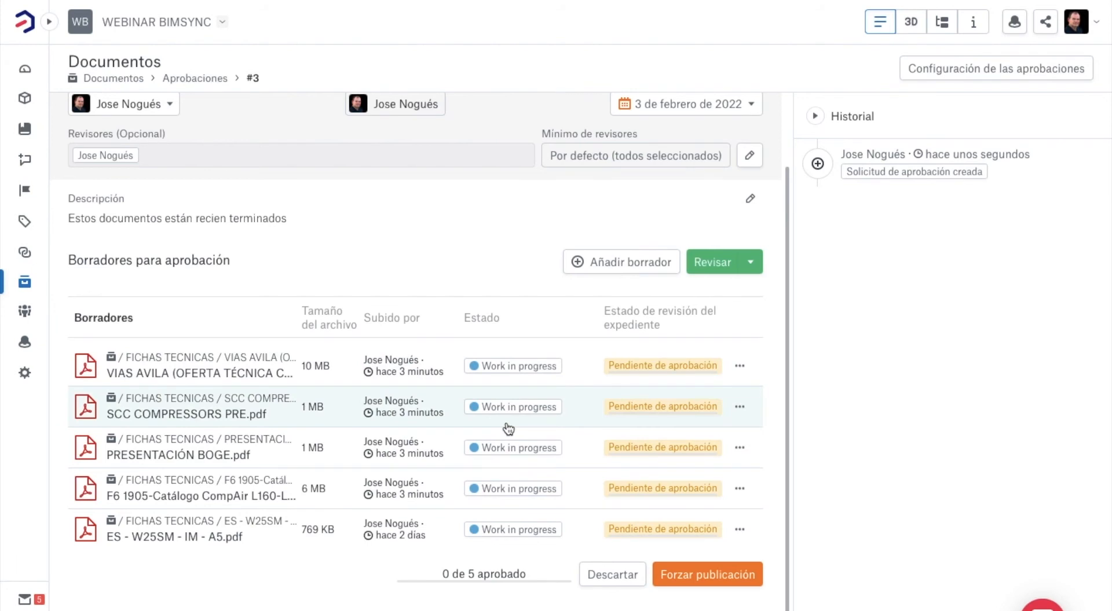
{"action": "left_click", "coordinate": [511, 452]}
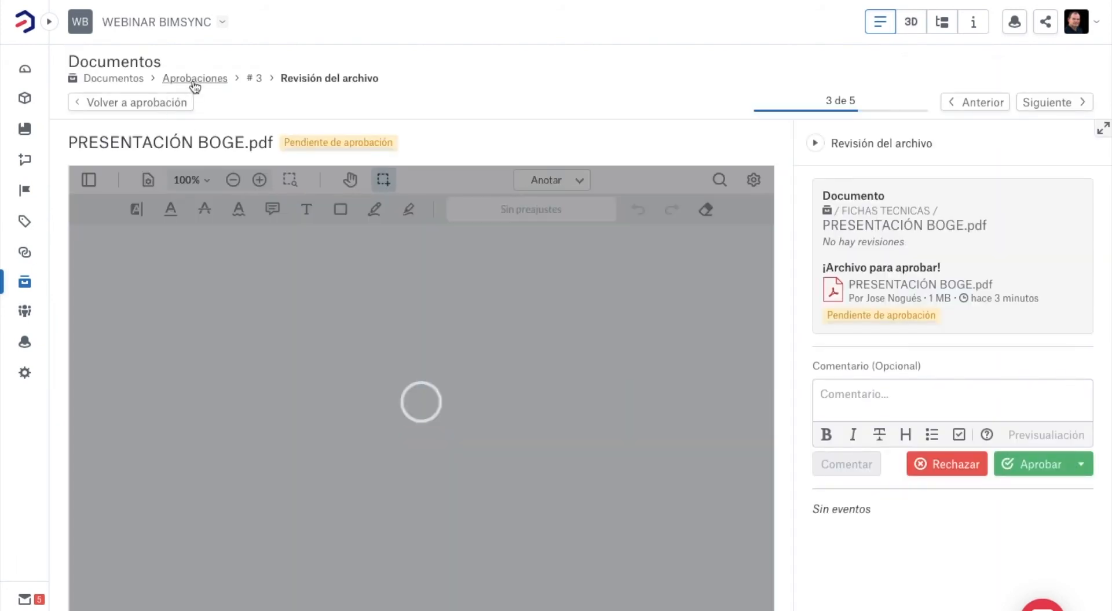
- Leave the file review for the approvals list and reopen the "Documentos enero 2022" request to check its drafts
{"action": "left_click", "coordinate": [194, 80]}
{"action": "left_click", "coordinate": [529, 213]}
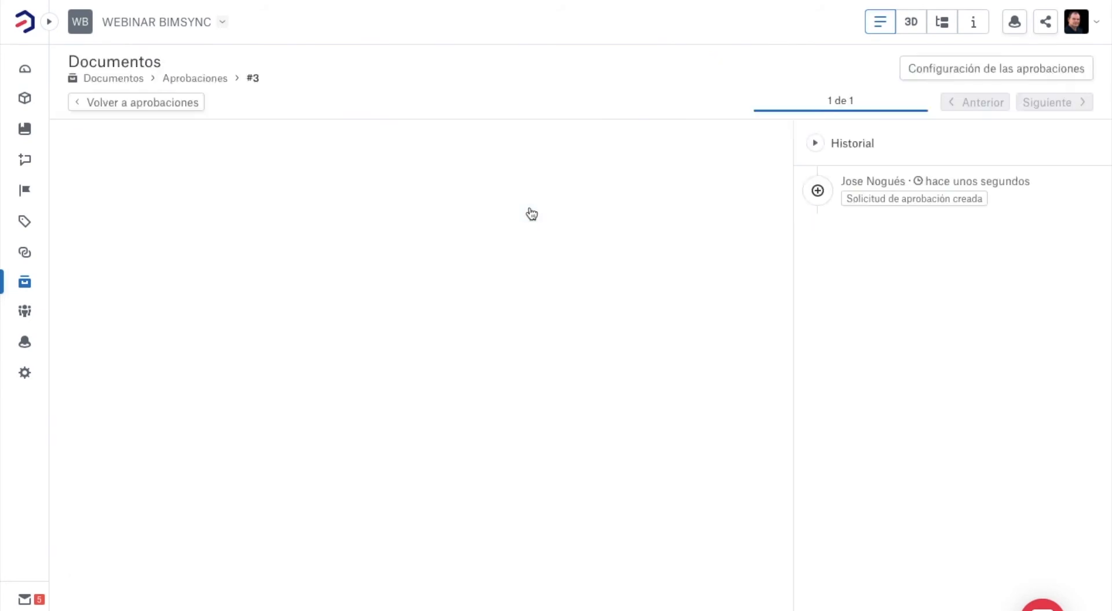
{"action": "scroll", "coordinate": [530, 212], "scroll_direction": "down", "scroll_amount": 1}
{"action": "scroll", "coordinate": [530, 212], "scroll_direction": "down", "scroll_amount": 1}
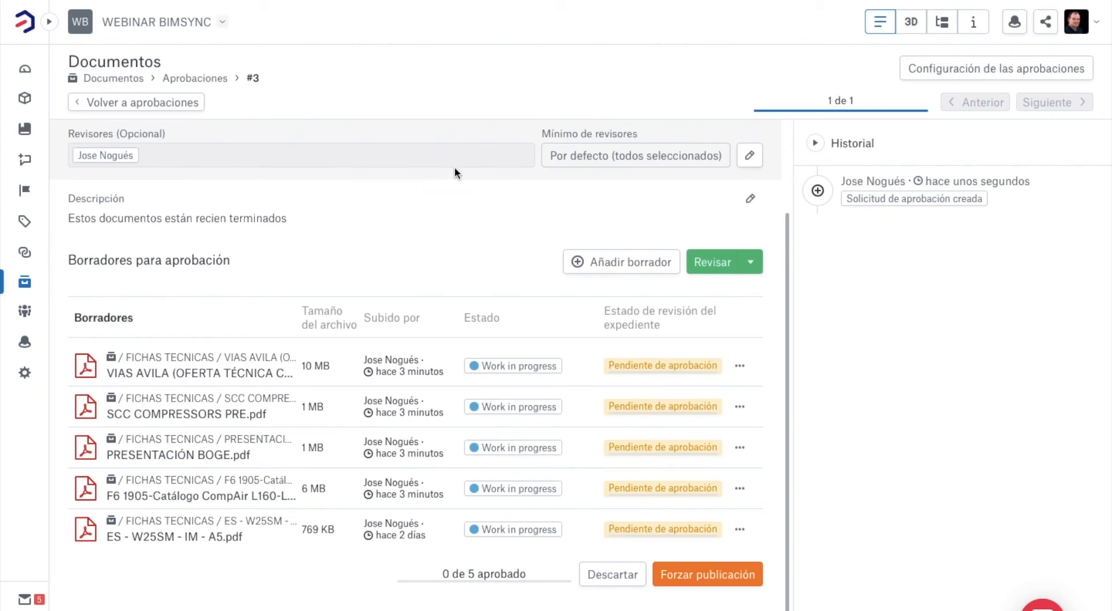
- Return to the Documentos library, open its approvals list, and filter the open requests by the listed reviewer
{"action": "left_click", "coordinate": [196, 79]}
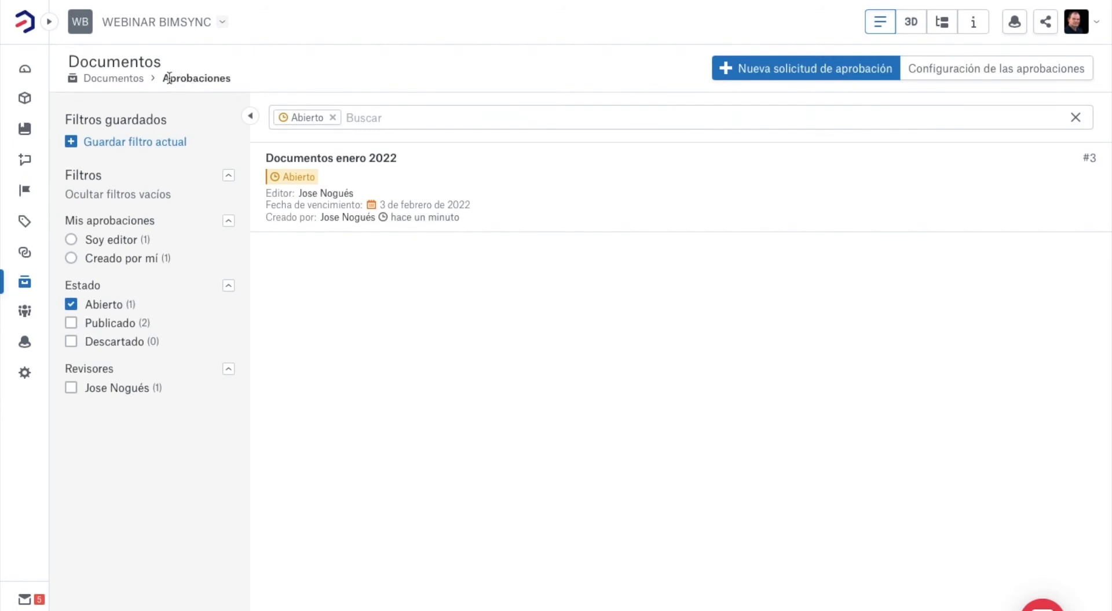
{"action": "left_click", "coordinate": [114, 79]}
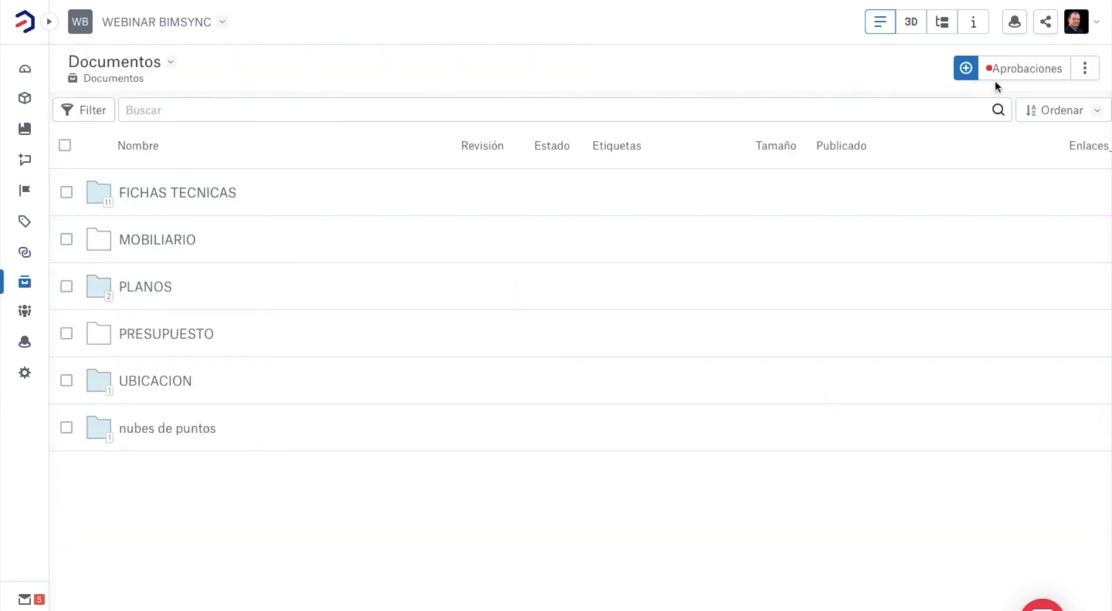
{"action": "left_click", "coordinate": [1020, 73]}
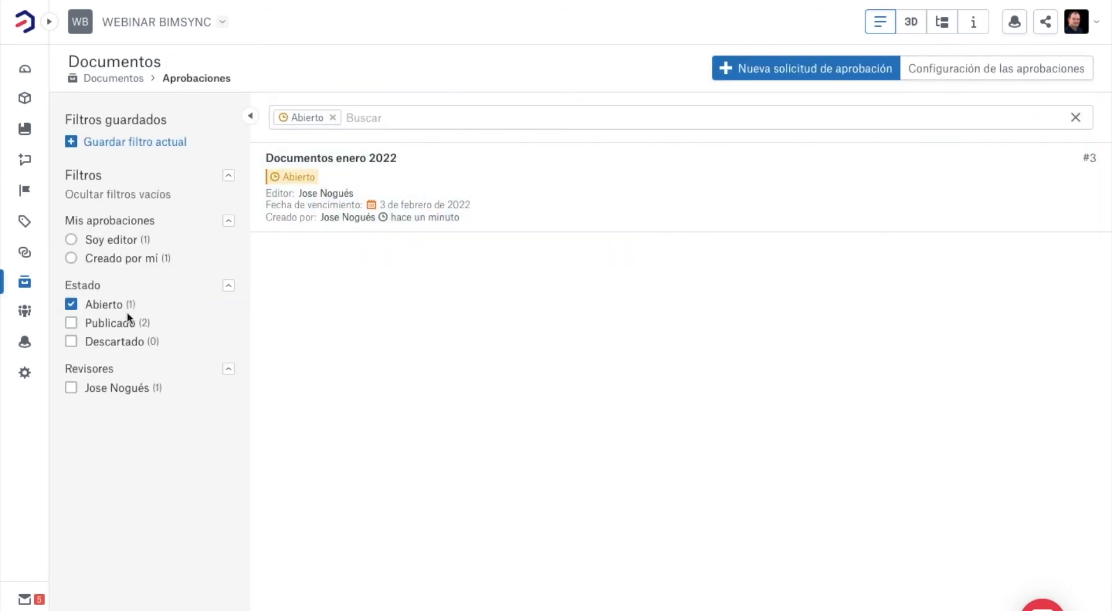
{"action": "left_click", "coordinate": [71, 388]}
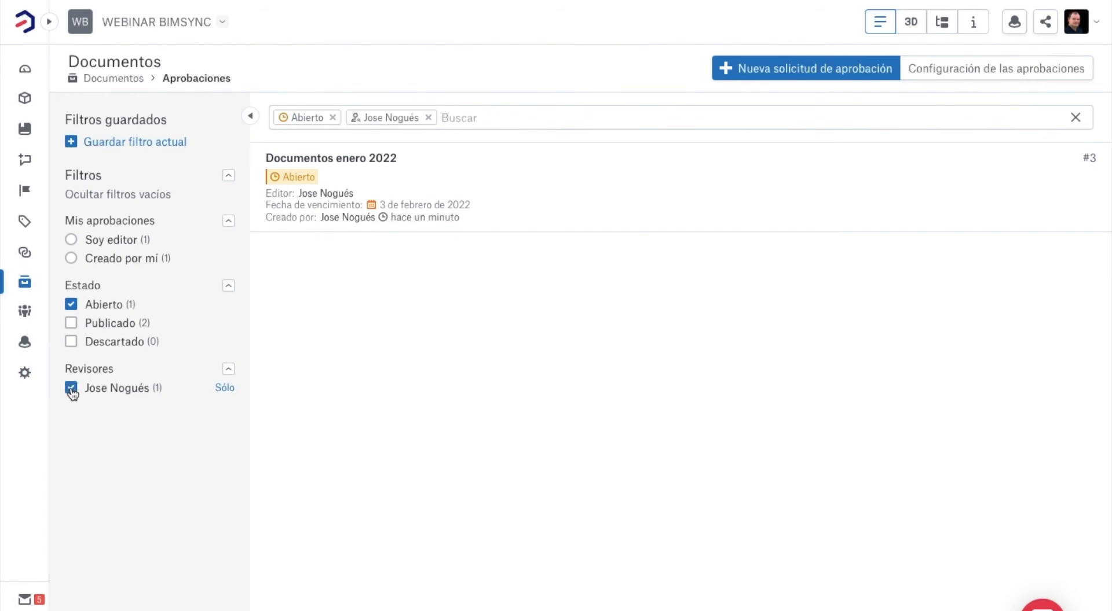
- Open the "Documentos enero 2022" request from the filtered list and examine its reviewer settings and pending drafts
{"action": "left_click", "coordinate": [529, 198]}
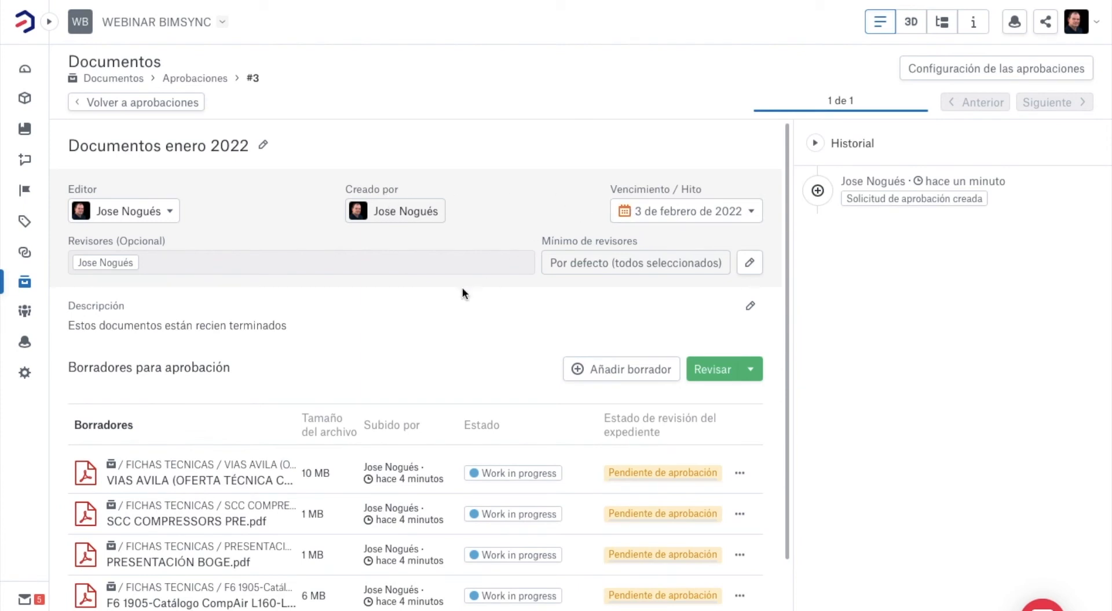
{"action": "scroll", "coordinate": [460, 288], "scroll_direction": "down", "scroll_amount": 2}
{"action": "left_click_drag", "start_coordinate": [104, 193], "coordinate": [620, 155]}
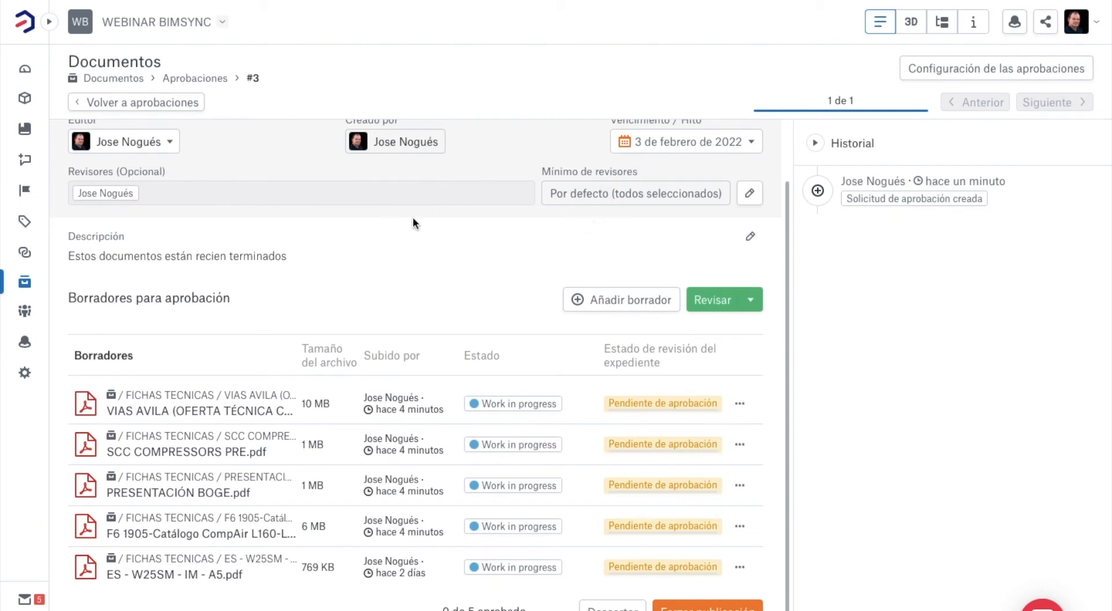
- Check the request's details, open the VIAS AVILA (OFERTA TÉCNICA COMPRESORES HERTZ).pdf draft for review, and approve it
{"action": "scroll", "coordinate": [290, 203], "scroll_direction": "up", "scroll_amount": 2}
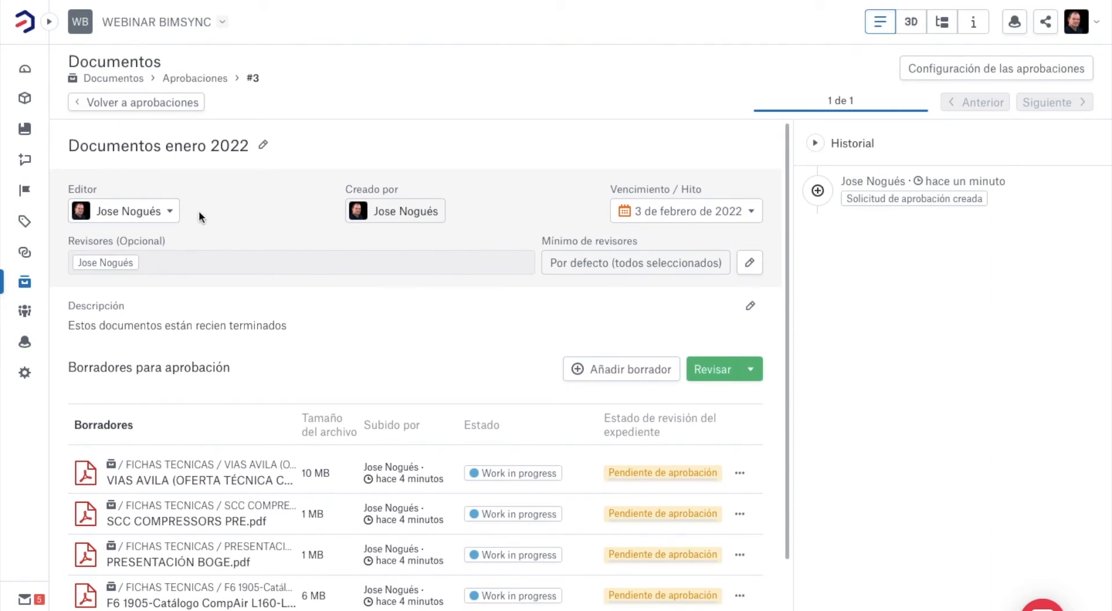
{"action": "scroll", "coordinate": [299, 343], "scroll_direction": "down", "scroll_amount": 2}
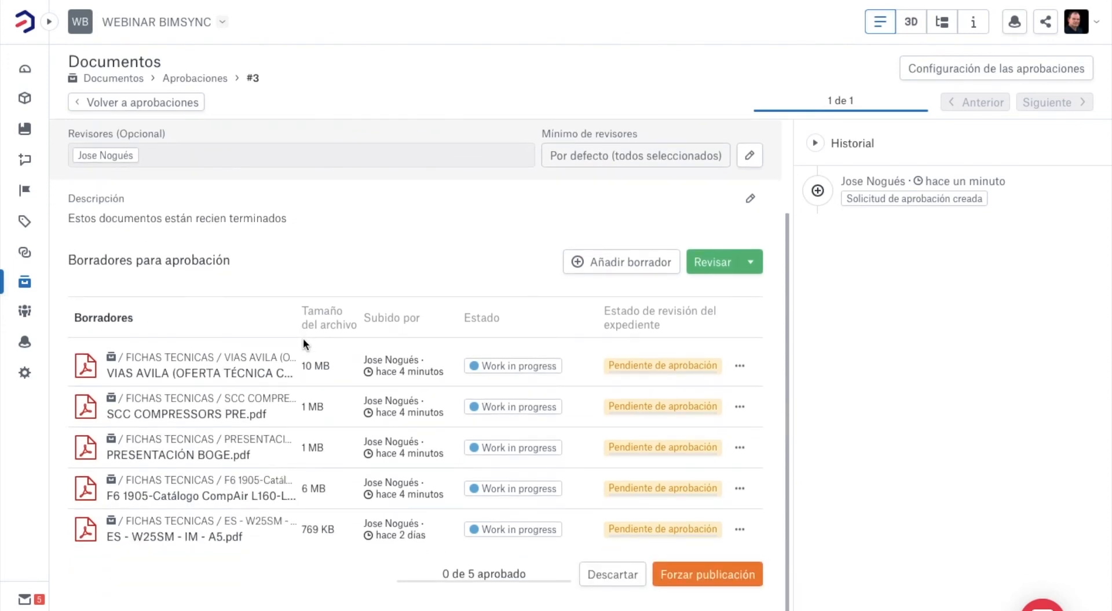
{"action": "left_click", "coordinate": [227, 371]}
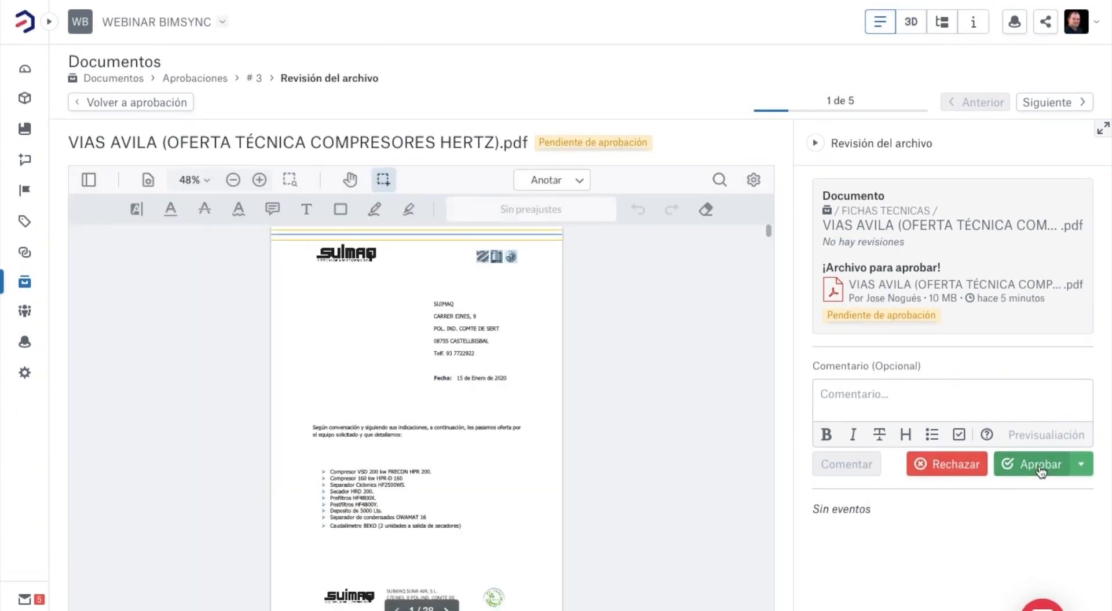
{"action": "left_click", "coordinate": [1039, 467]}
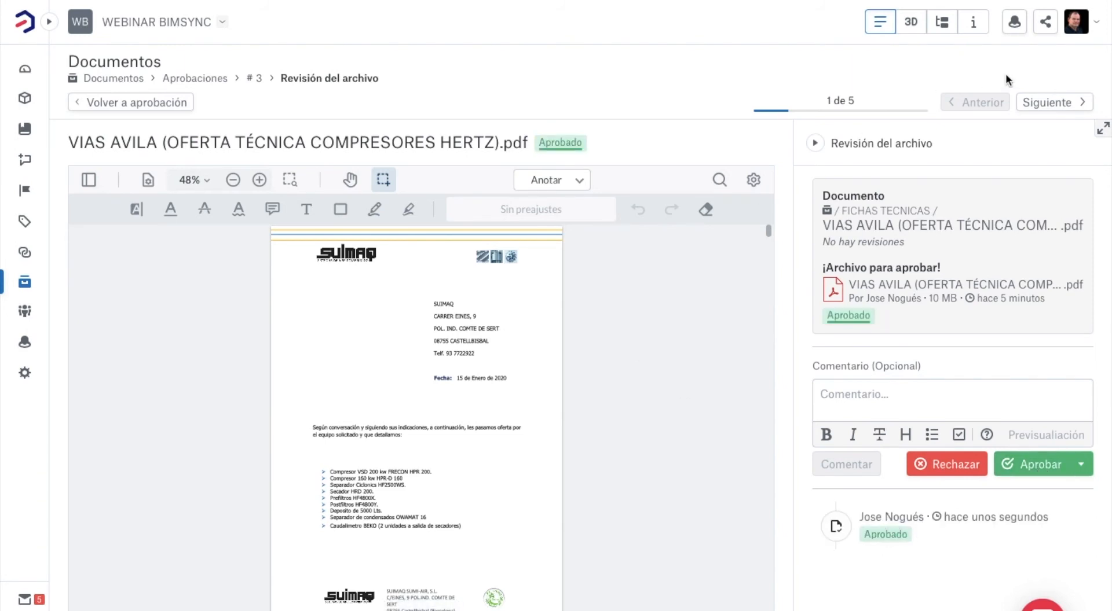
- Reject the SCC COMPRESSORS PRE.pdf draft and approve PRESENTACIÓN BOGE.pdf
{"action": "left_click", "coordinate": [1051, 103]}
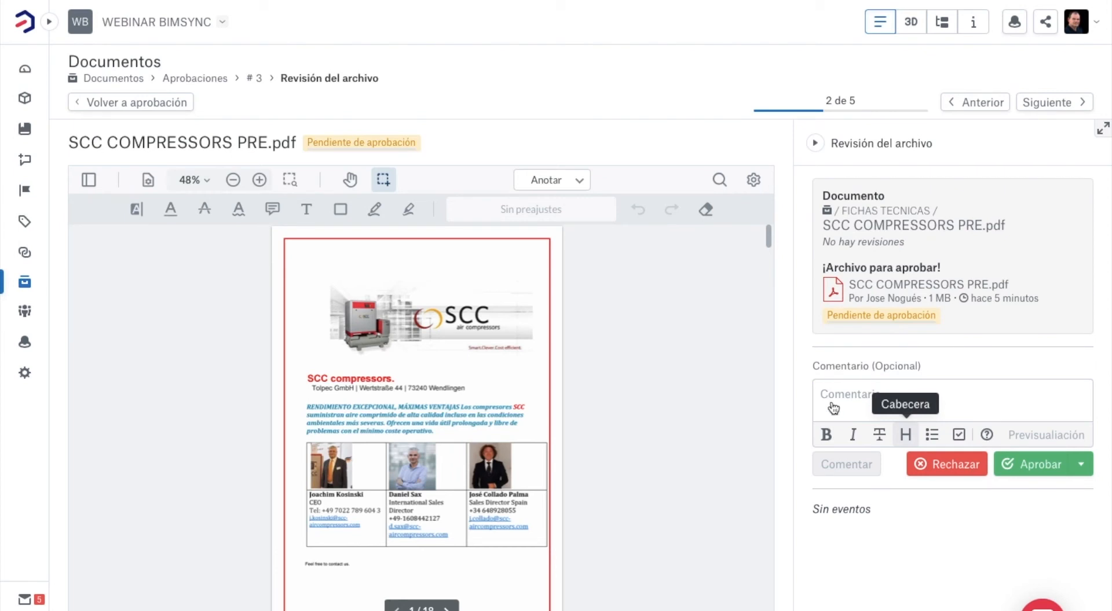
{"action": "left_click", "coordinate": [949, 464]}
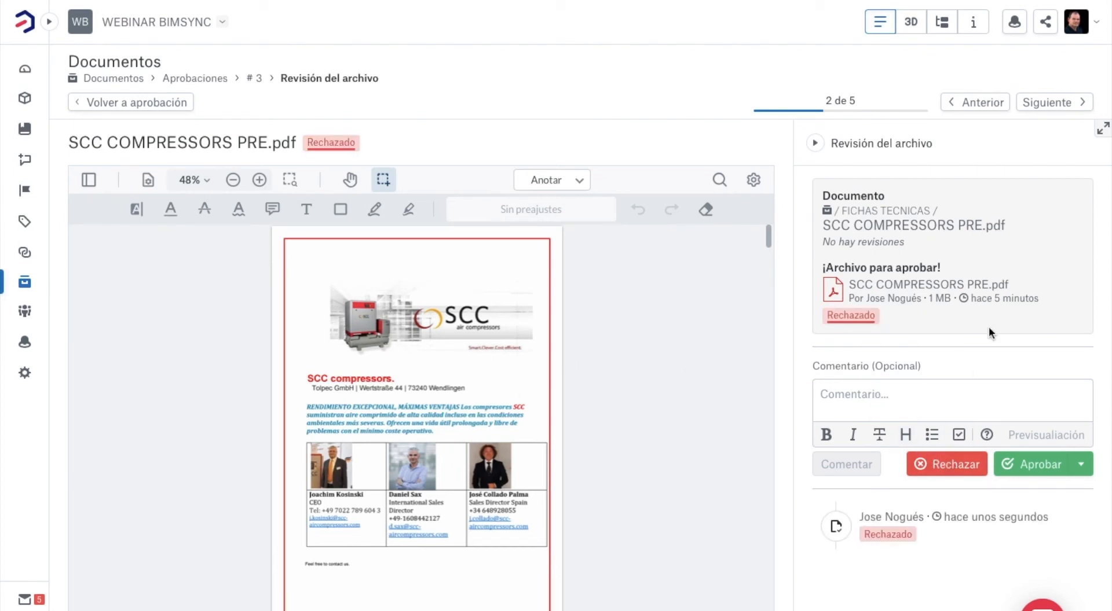
{"action": "left_click", "coordinate": [1054, 102]}
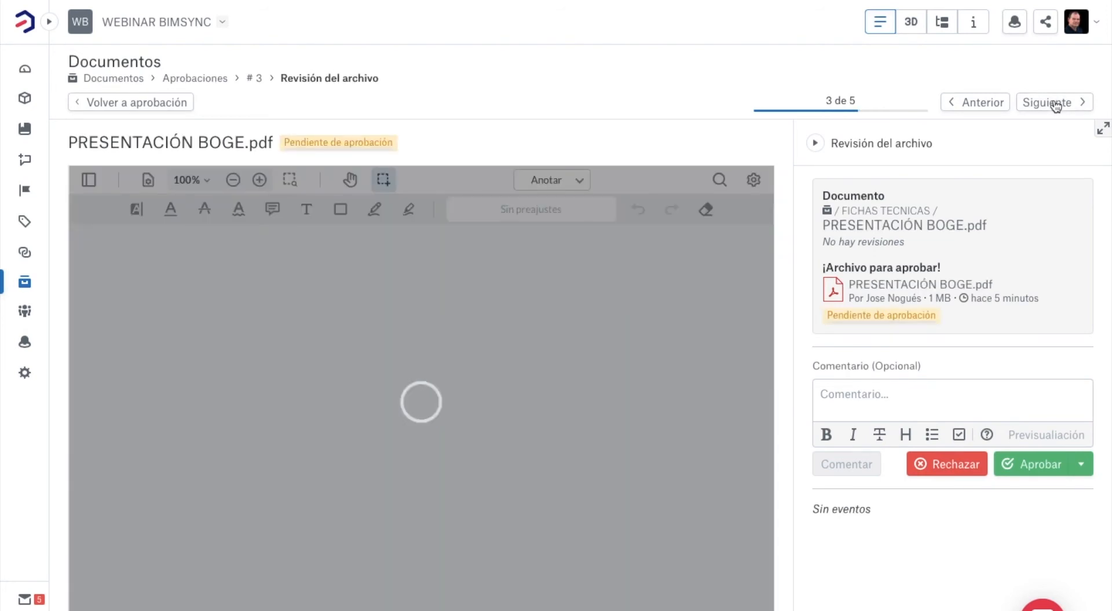
- Add a note annotation reading "Comprobar tarifas" beside the CompAir logo on page 1 of F6 1905-Catálogo CompAir L160-L290RS.PDF
{"action": "left_click", "coordinate": [1055, 104]}
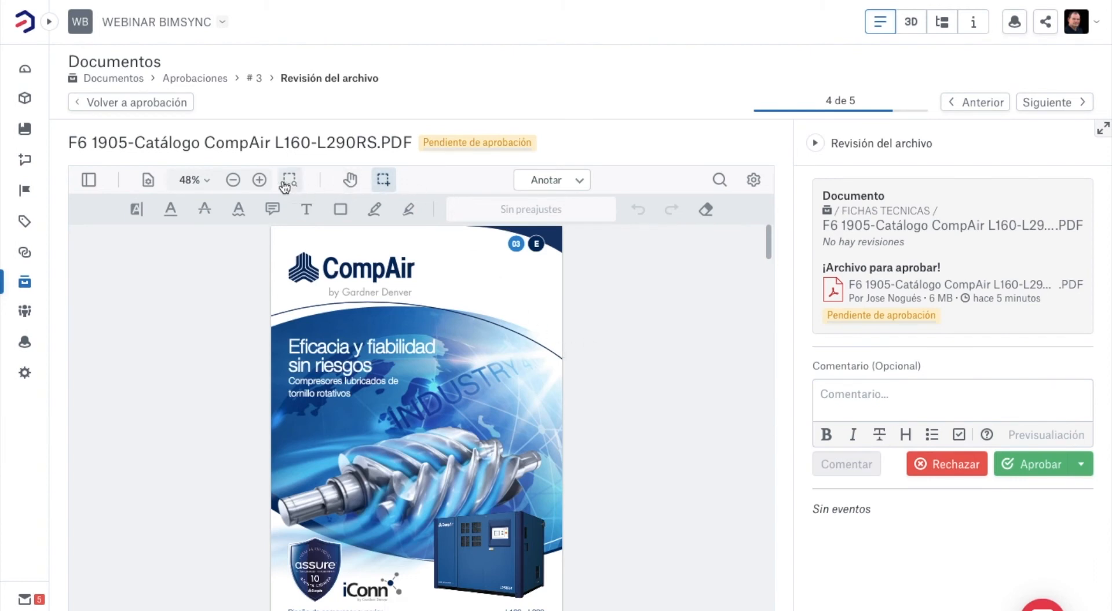
{"action": "left_click", "coordinate": [272, 212]}
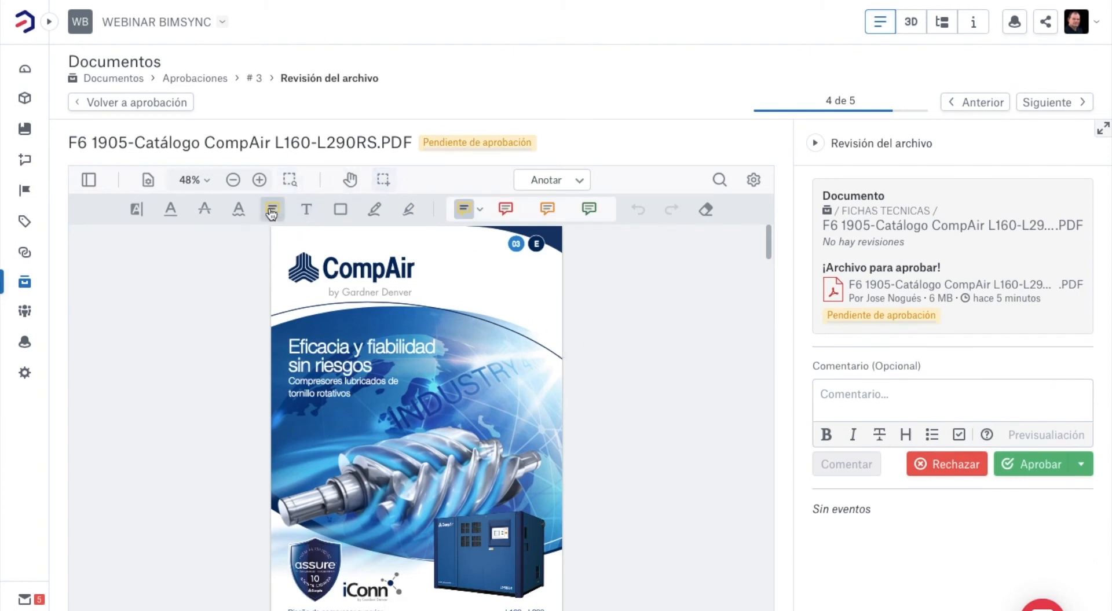
{"action": "left_click", "coordinate": [455, 278]}
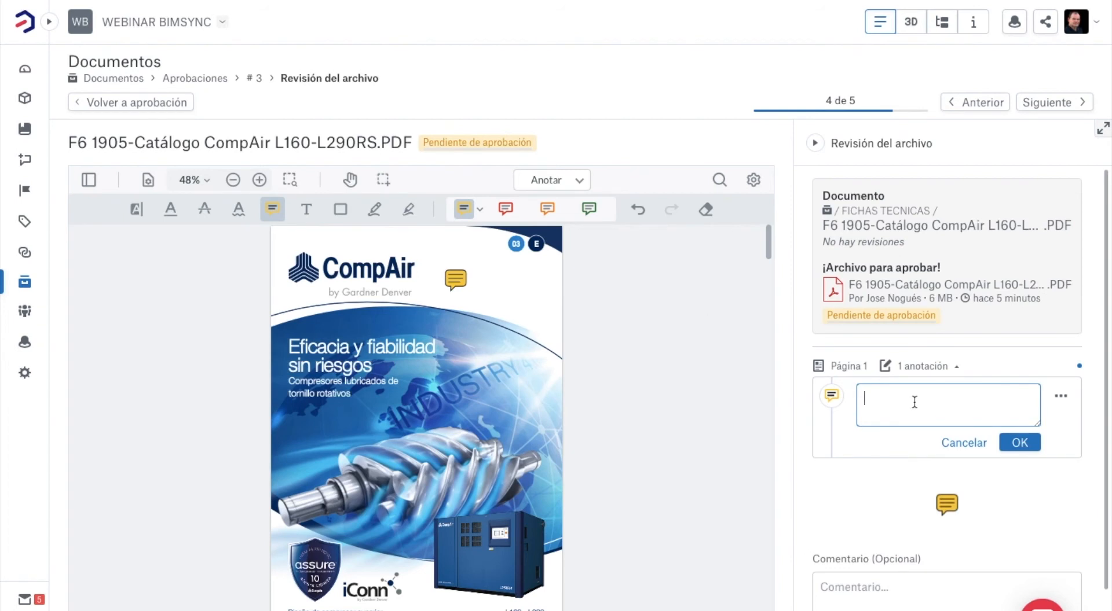
{"action": "type", "text": "Comprobar tarifas"}
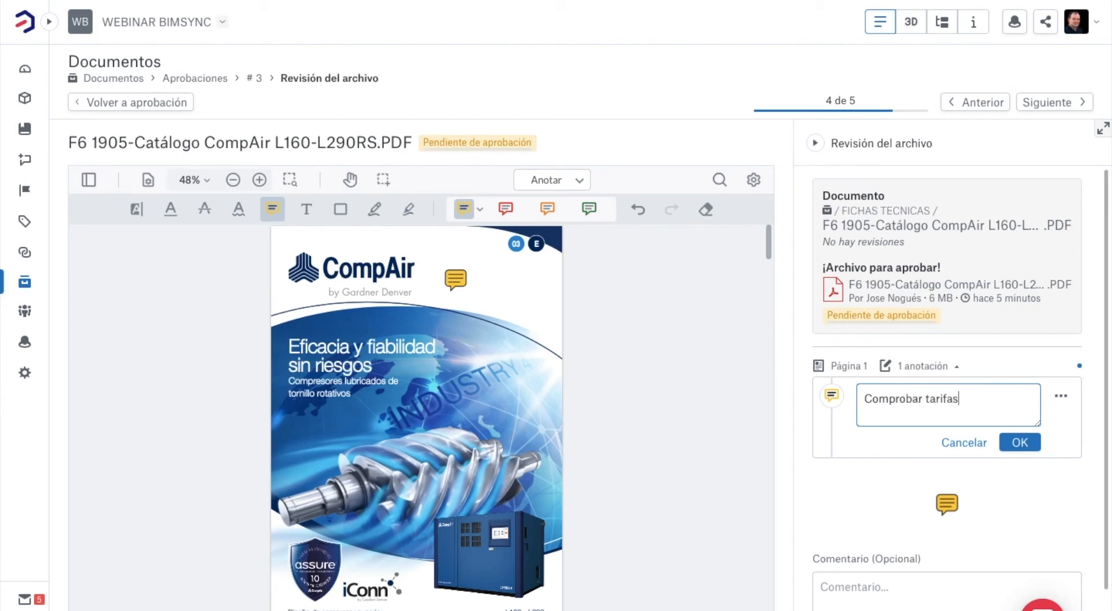
{"action": "left_click", "coordinate": [1020, 442]}
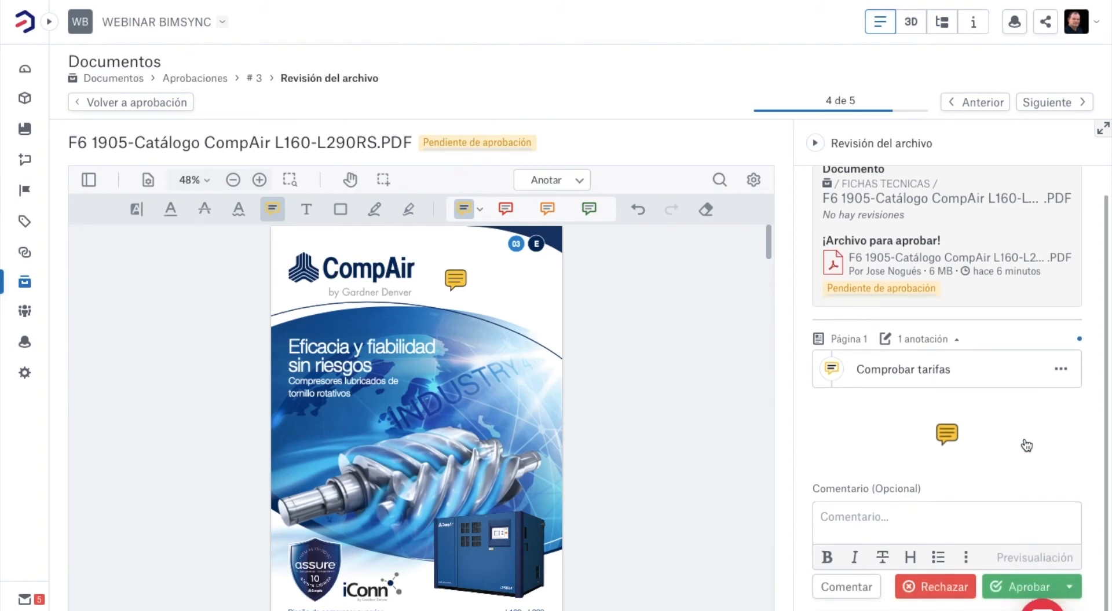
- Approve the annotated CompAir catalogue with comments, and approve ES - W25SM - IM - A5.pdf without comments
{"action": "left_click", "coordinate": [1070, 589]}
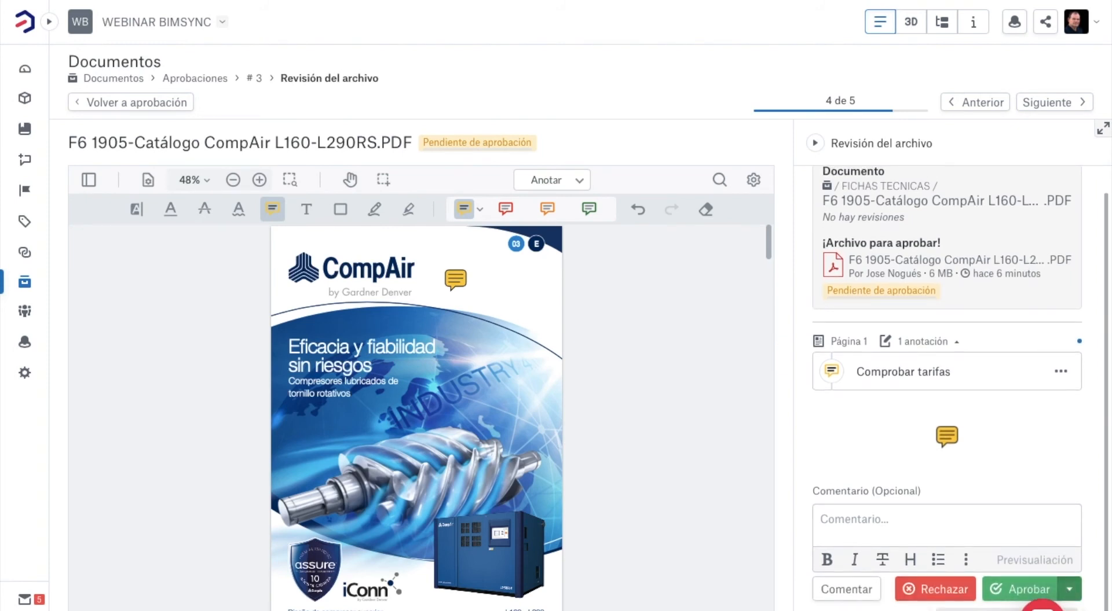
{"action": "left_click", "coordinate": [1042, 608]}
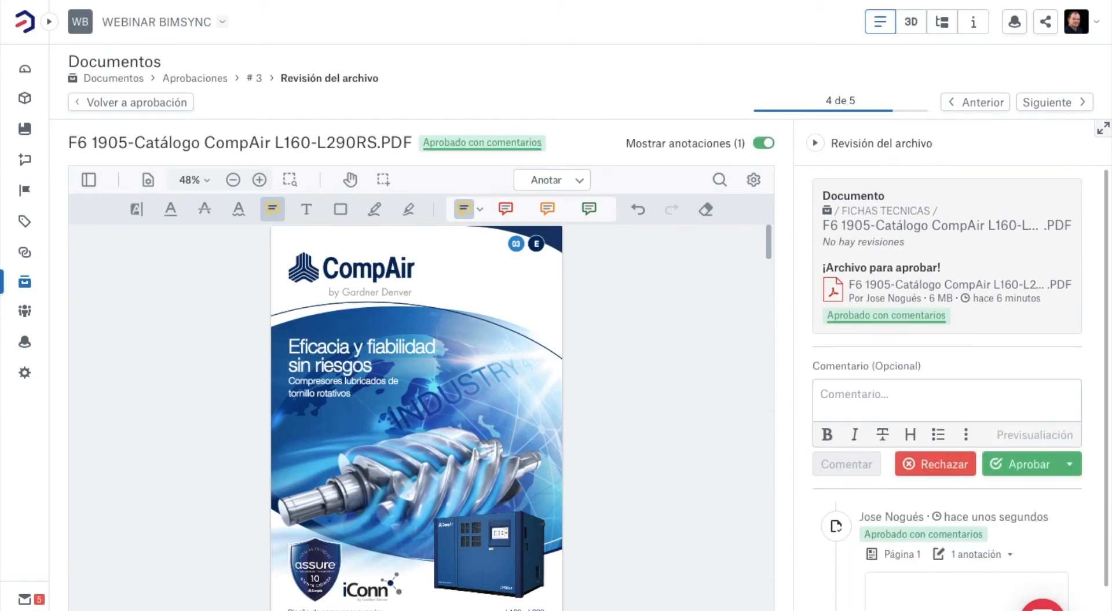
{"action": "left_click", "coordinate": [1052, 106]}
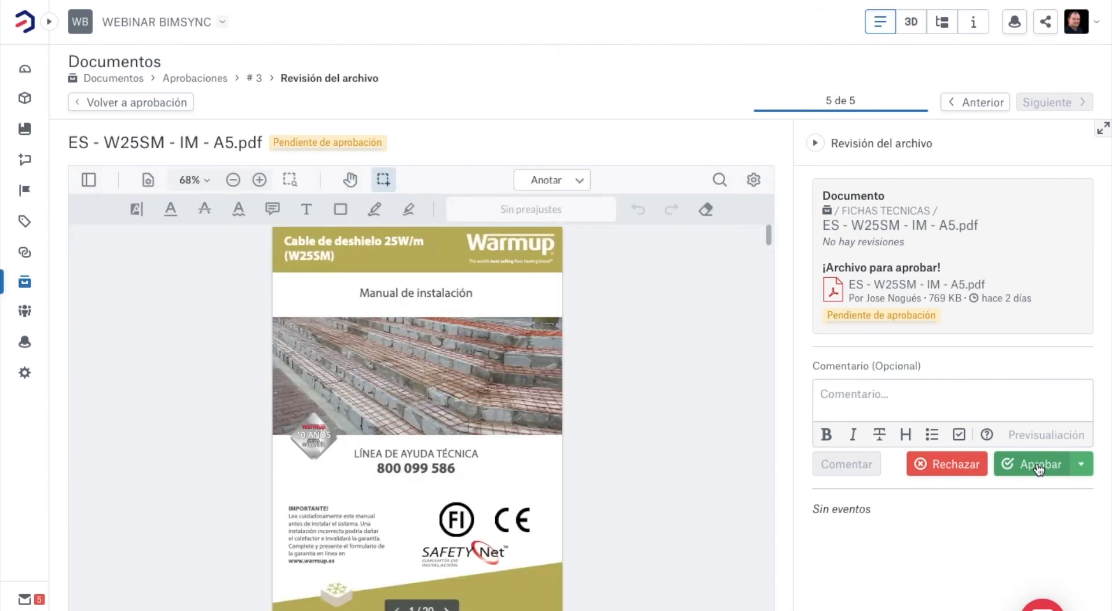
{"action": "left_click", "coordinate": [1038, 467]}
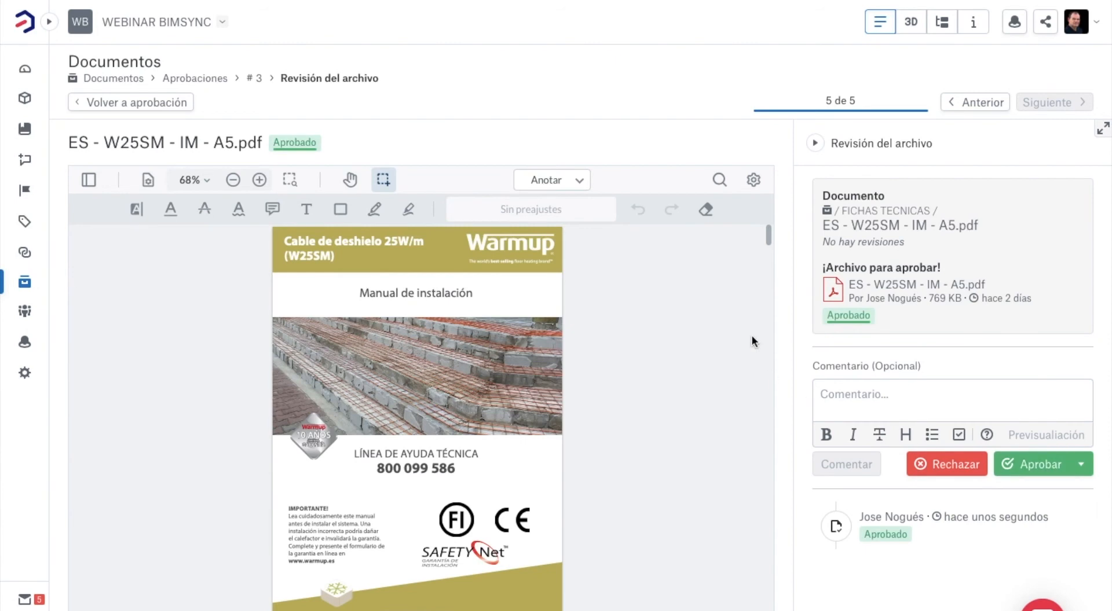
- Reopen the "Documentos enero 2022" request and force publication of the four approved drafts, leaving out the rejected one
{"action": "left_click", "coordinate": [213, 80]}
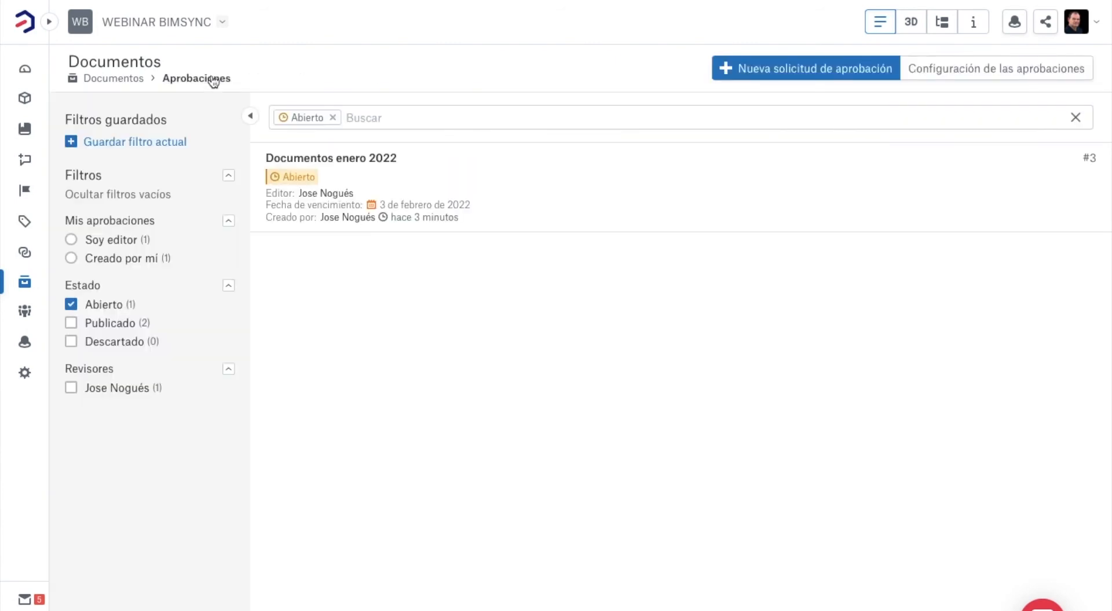
{"action": "left_click", "coordinate": [529, 196]}
{"action": "scroll", "coordinate": [528, 191], "scroll_direction": "down", "scroll_amount": 2}
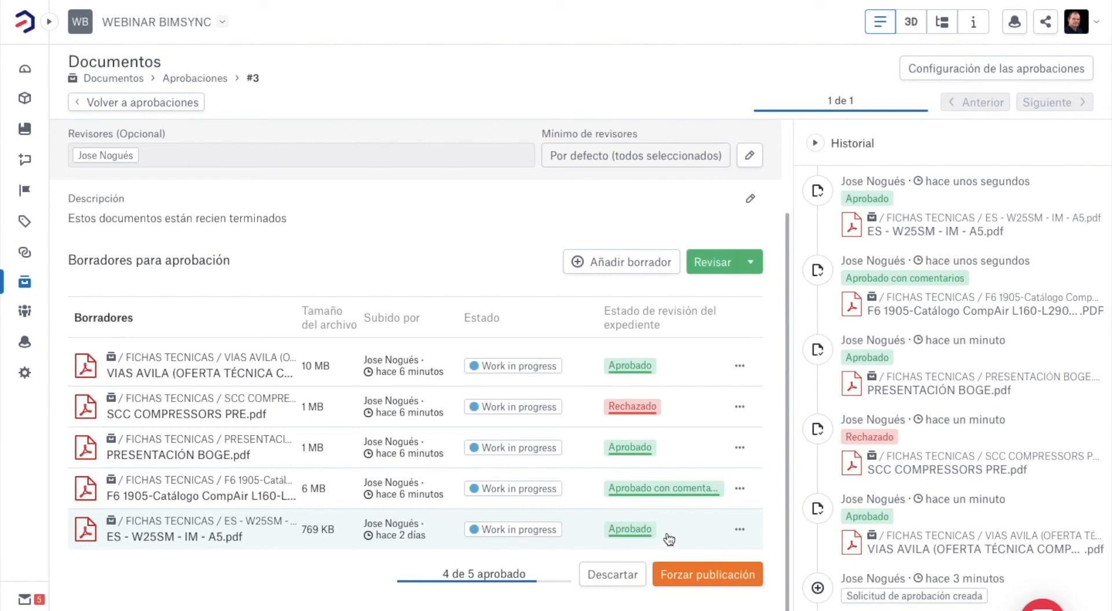
{"action": "left_click", "coordinate": [706, 579]}
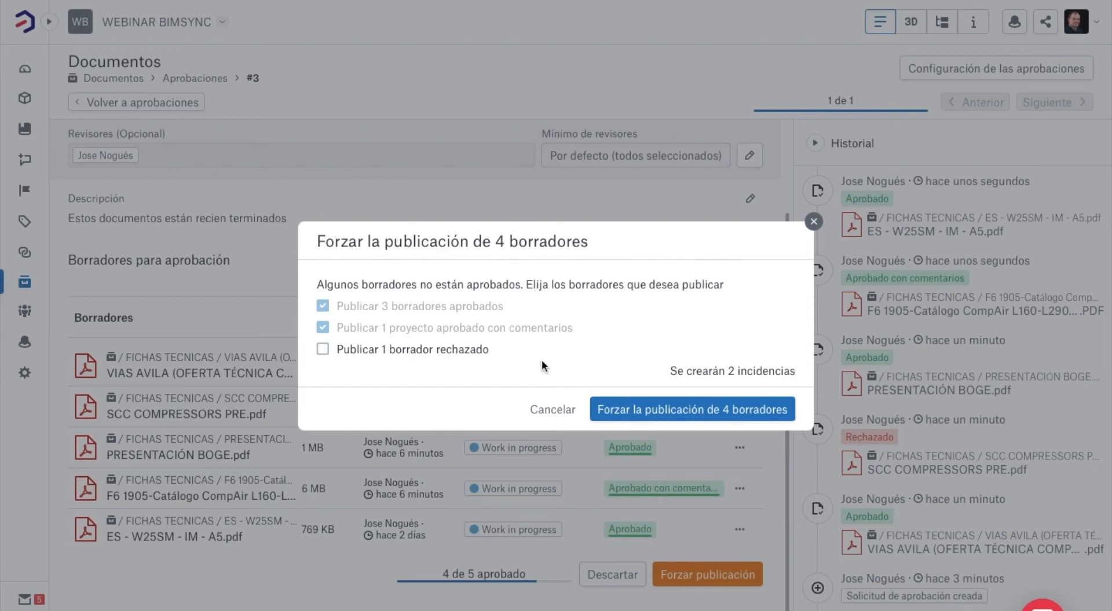
{"action": "left_click", "coordinate": [665, 412]}
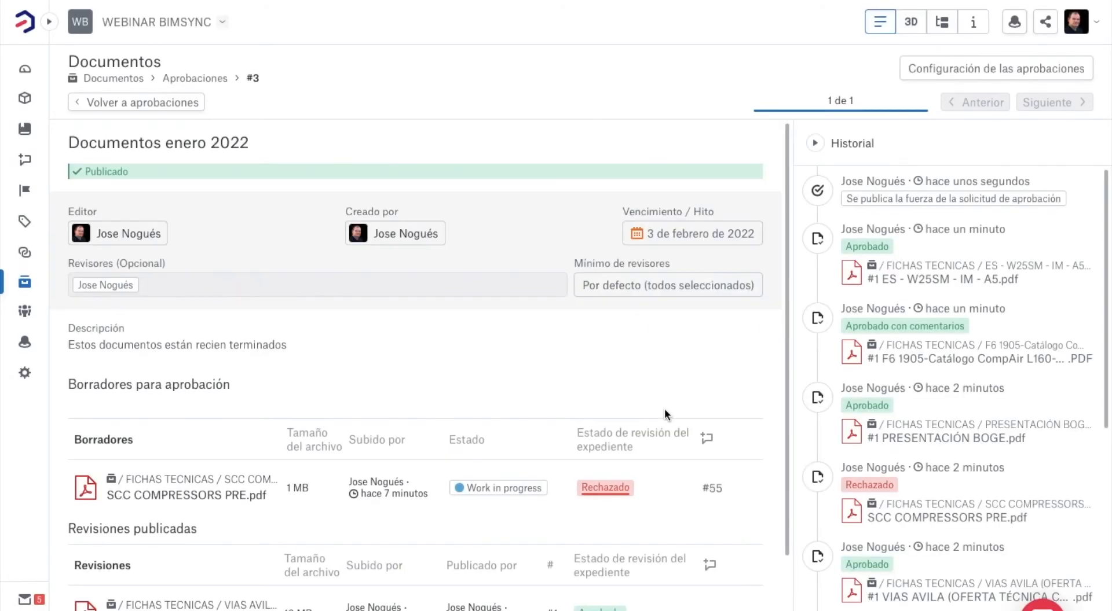
- Look through the published request's remaining draft, published revisions and full history
{"action": "scroll", "coordinate": [665, 408], "scroll_direction": "down", "scroll_amount": 2}
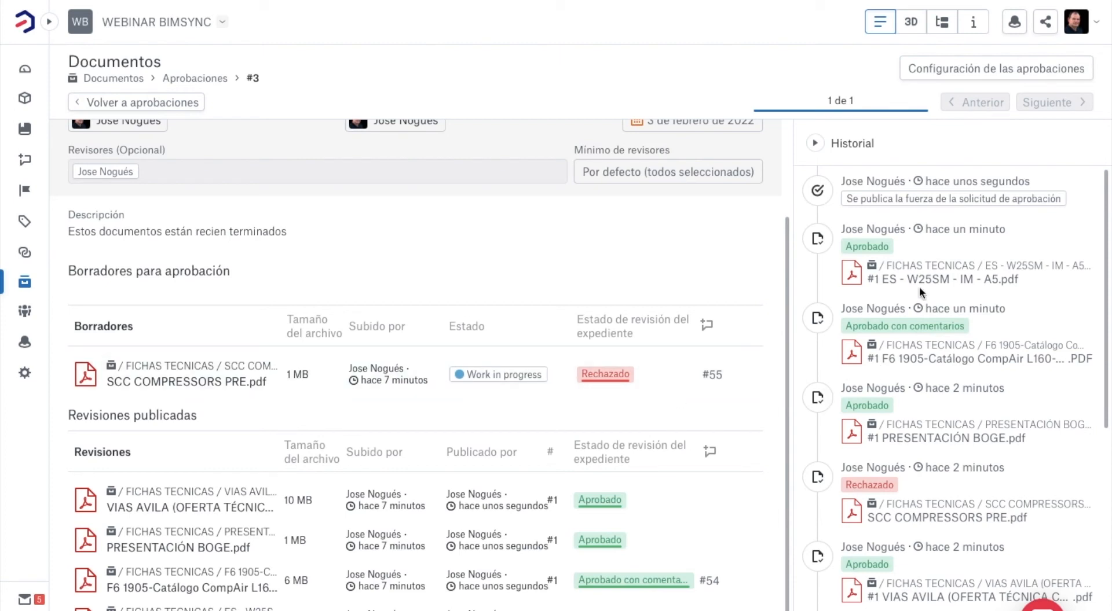
{"action": "scroll", "coordinate": [921, 289], "scroll_direction": "down", "scroll_amount": 1}
{"action": "scroll", "coordinate": [922, 290], "scroll_direction": "down", "scroll_amount": 6}
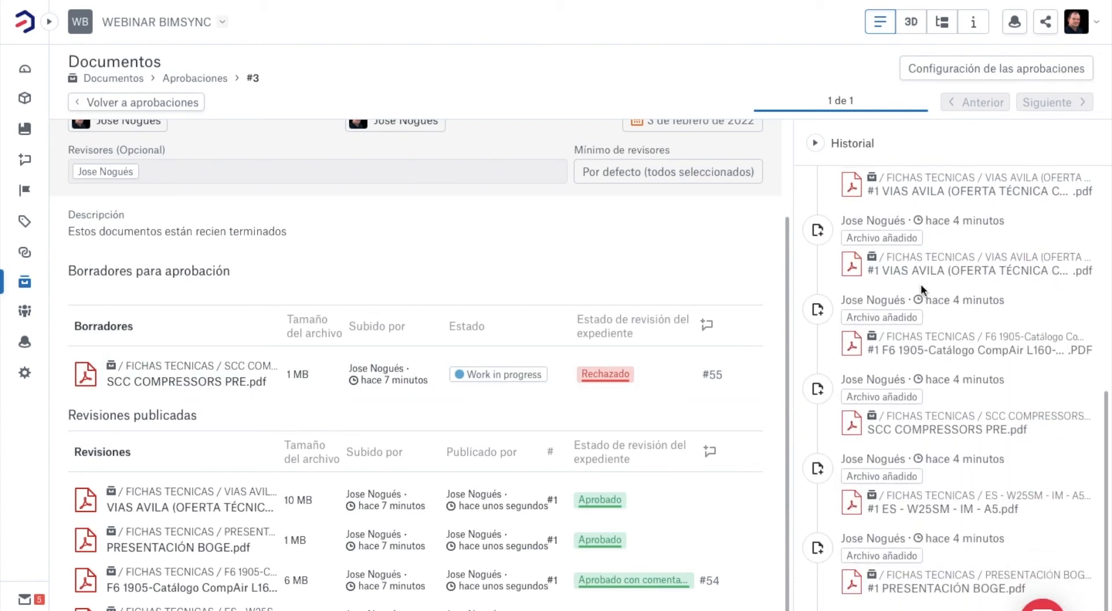
{"action": "scroll", "coordinate": [921, 283], "scroll_direction": "up", "scroll_amount": 7}
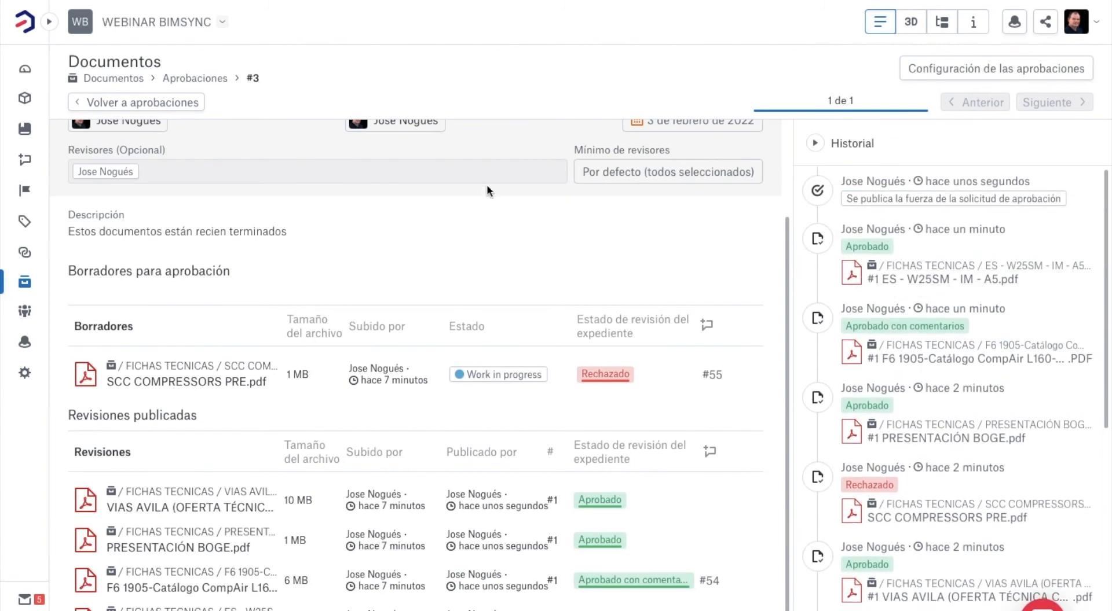
- Return through the approvals list to the FICHAS TECNICAS document folder and check the files' revisions and statuses
{"action": "left_click", "coordinate": [194, 79]}
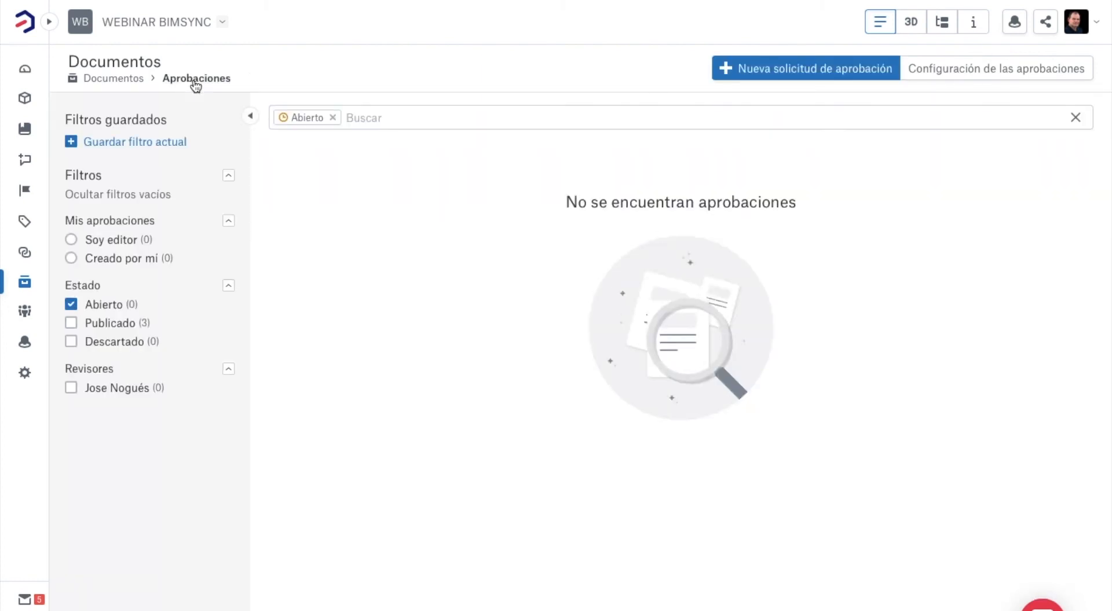
{"action": "left_click", "coordinate": [120, 84]}
{"action": "left_click", "coordinate": [176, 191]}
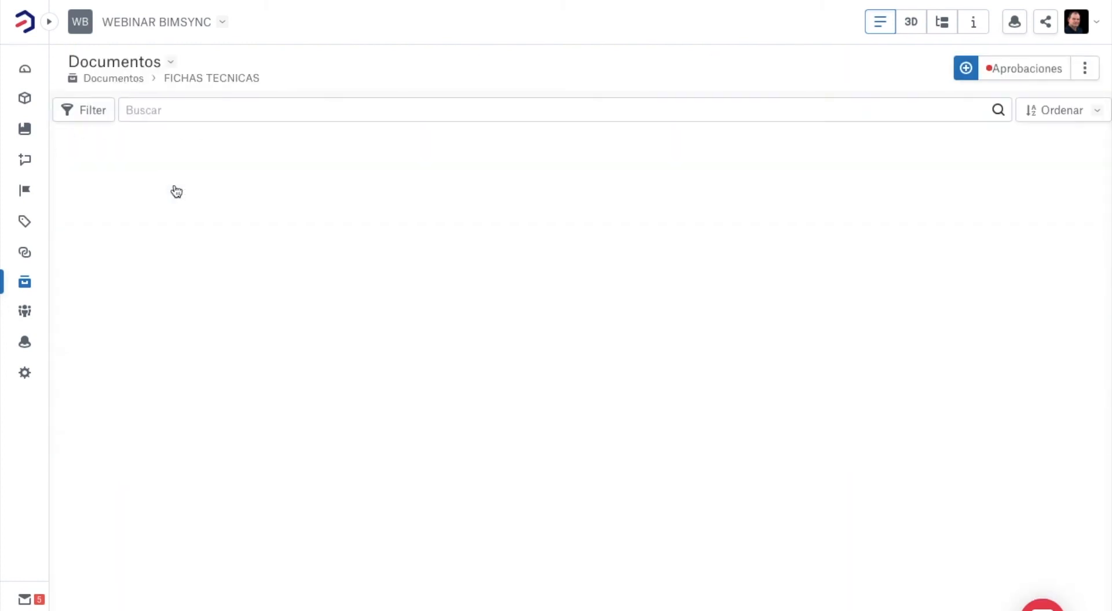
{"action": "scroll", "coordinate": [436, 309], "scroll_direction": "down", "scroll_amount": 1}
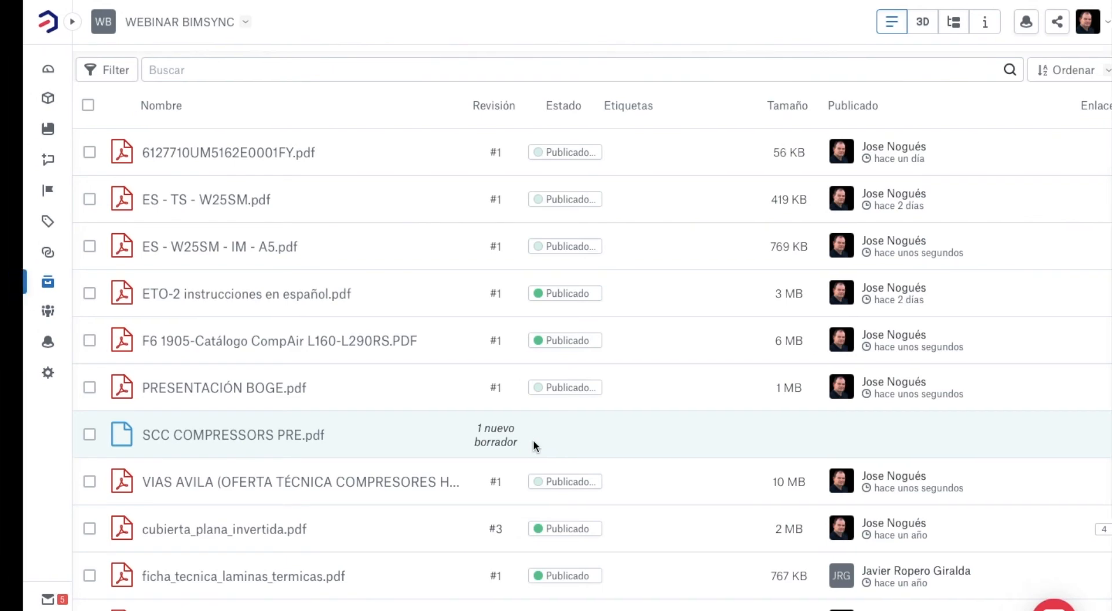
{"action": "key", "text": "ctrl+Right"}
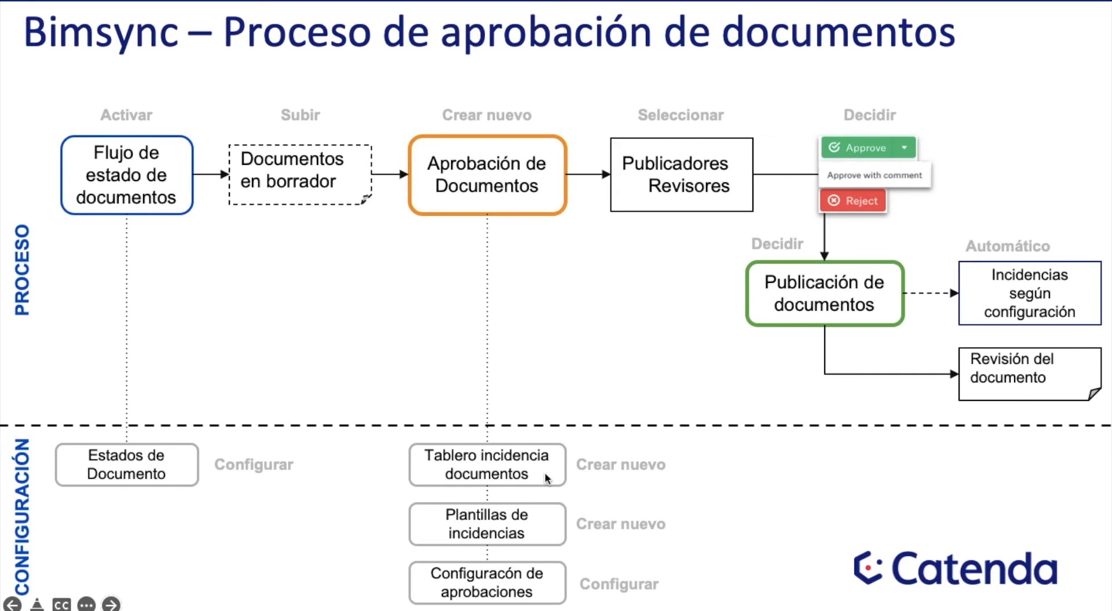
{"action": "key", "text": "ctrl+Left"}
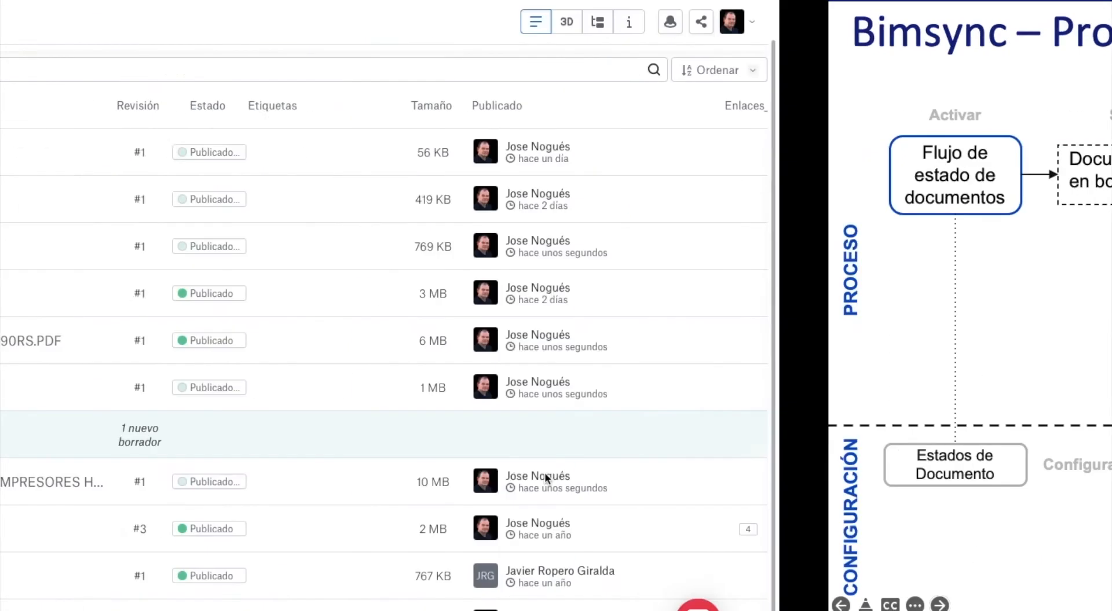
{"action": "key", "text": "ctrl+Left"}
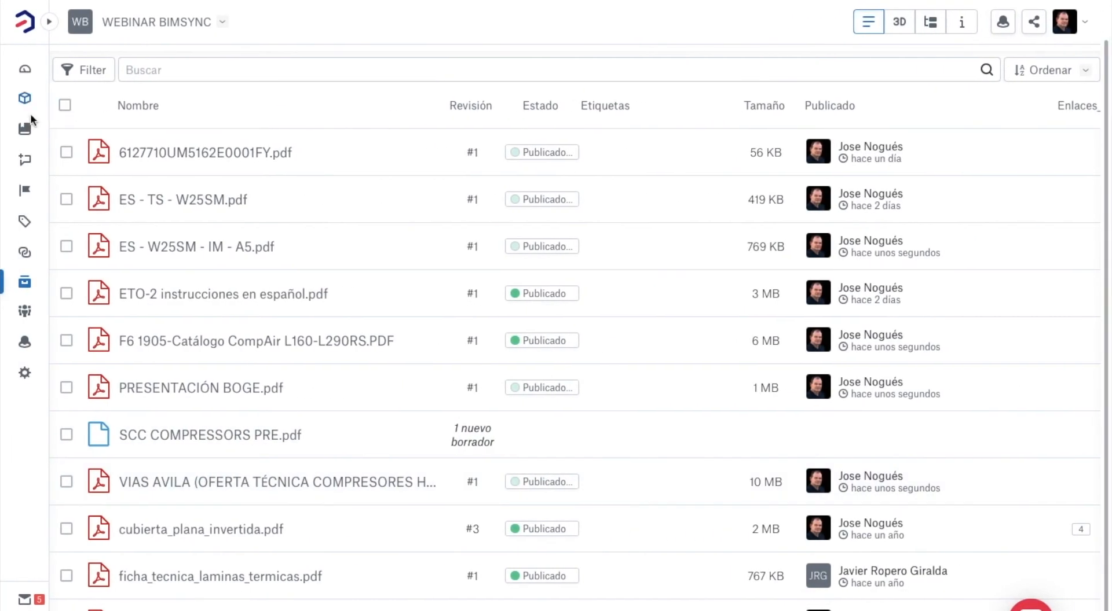
- Compare the INCIDENCIAS EN DOCUMENTOS board with the approval process diagram and open the issue for F6 1905-Catálogo CompAir L160-L290RS.PDF
{"action": "left_click", "coordinate": [24, 160]}
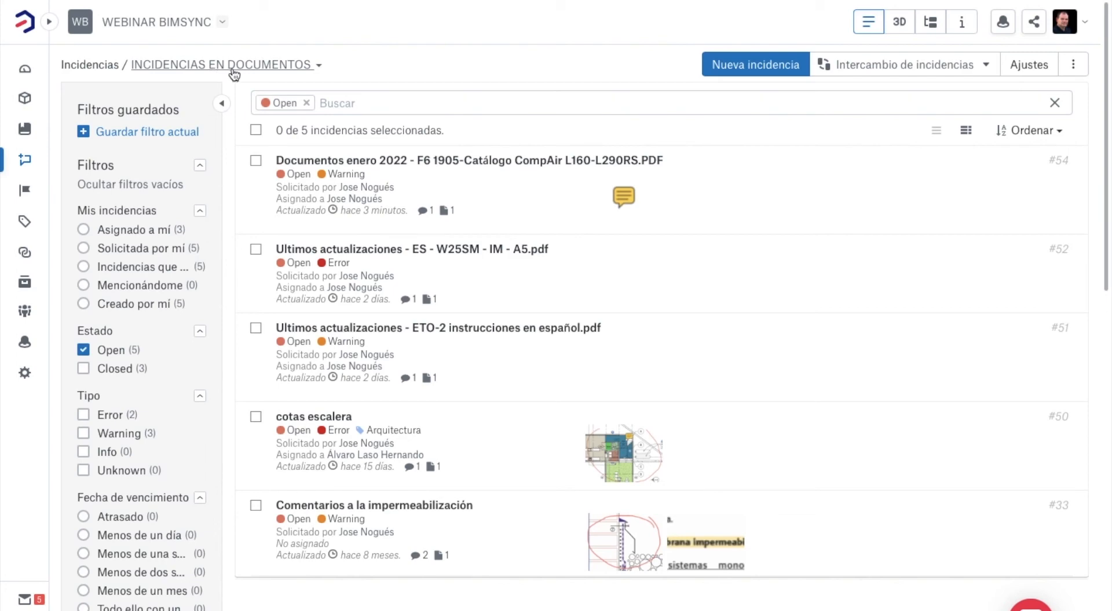
{"action": "key", "text": "ctrl+Right"}
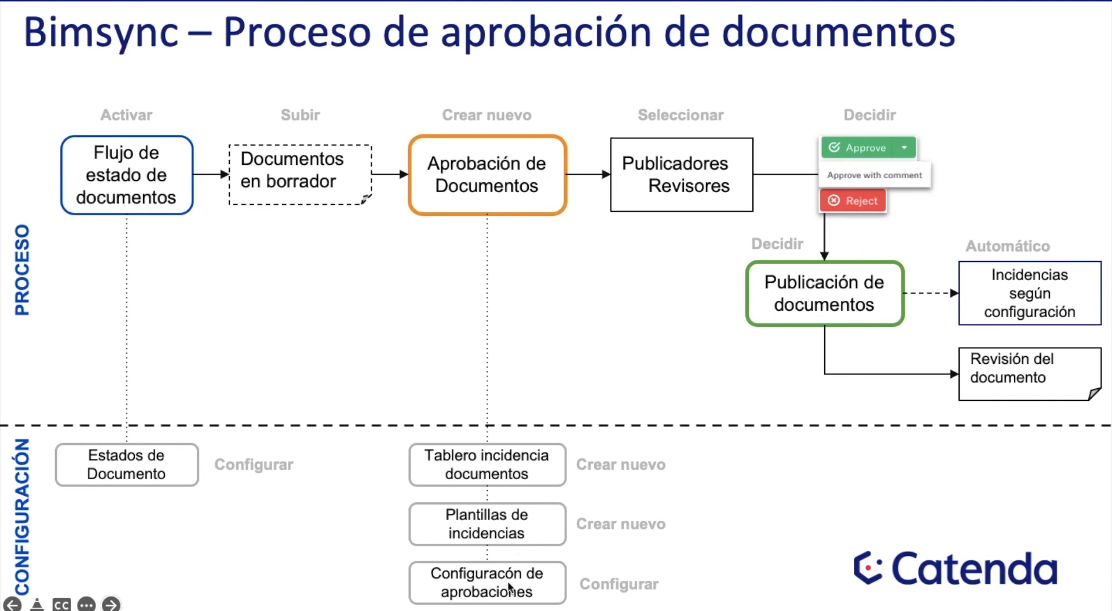
{"action": "key", "text": "ctrl+Left"}
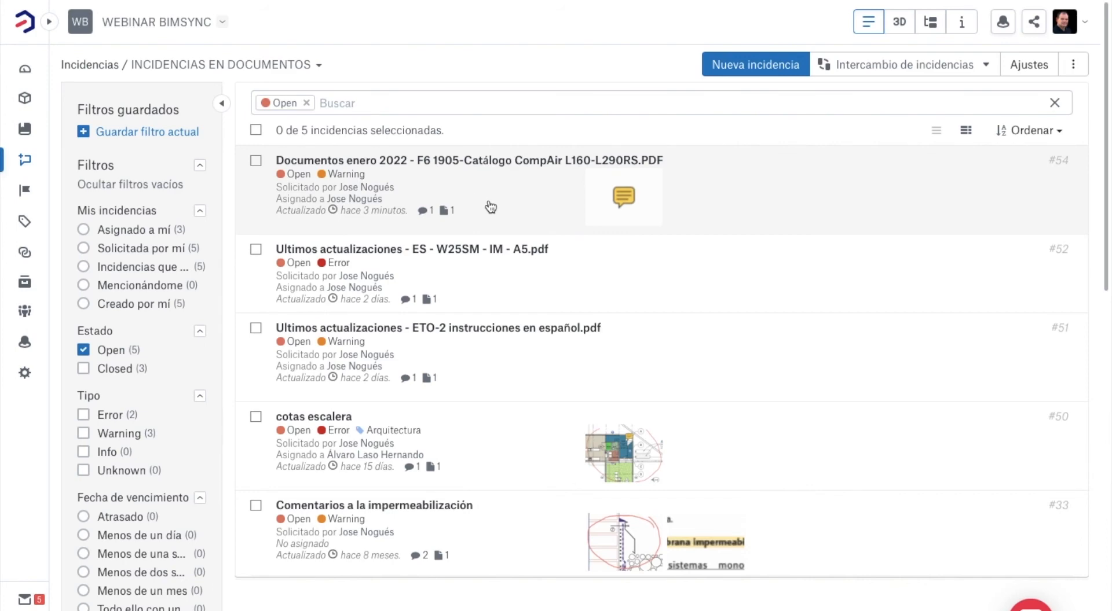
{"action": "key", "text": "ctrl+Right"}
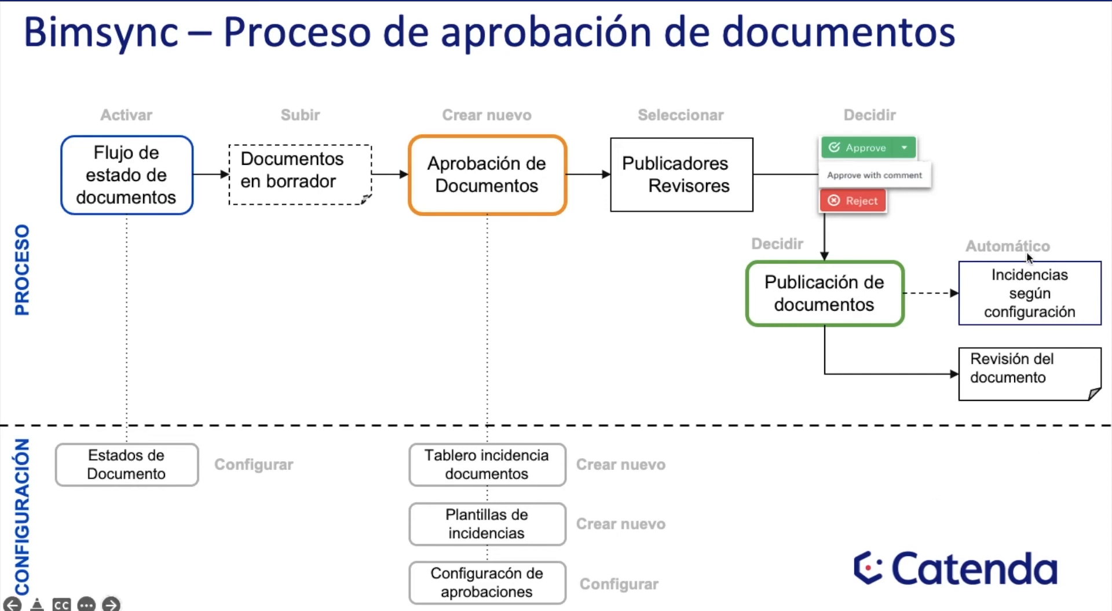
{"action": "key", "text": "ctrl+Left"}
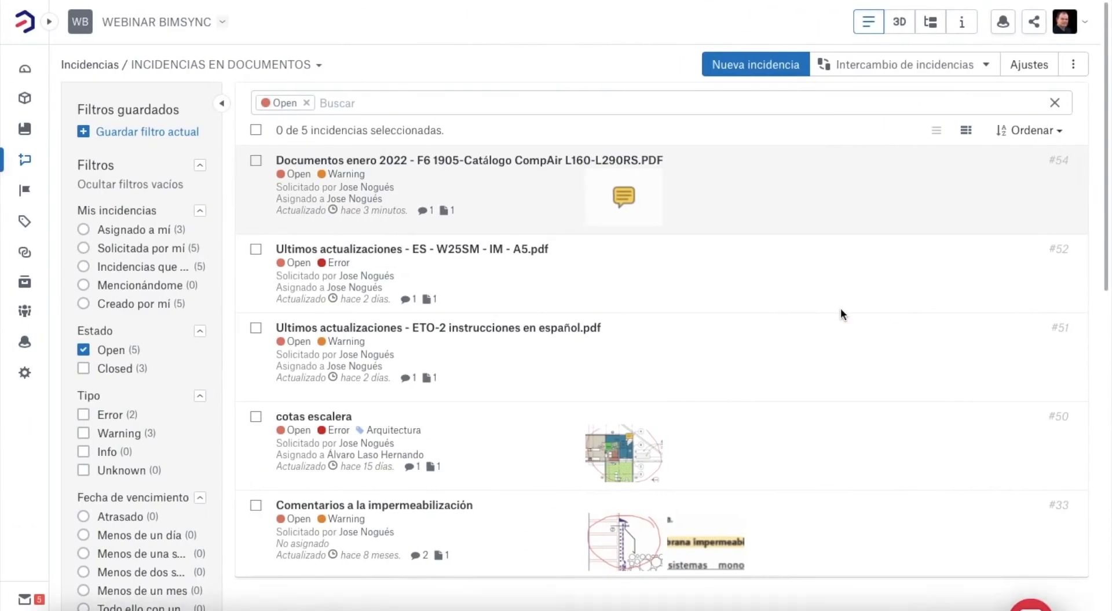
{"action": "left_click", "coordinate": [728, 197]}
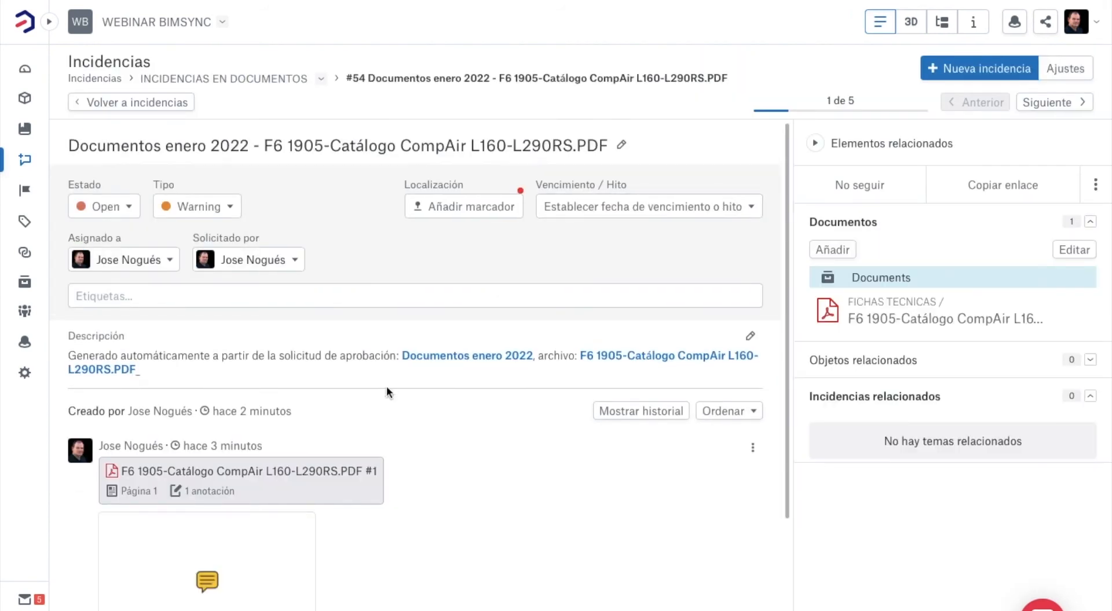
- Read through the CompAir catalogue issue and open its linked PDF to examine the comment annotation on page 1
{"action": "scroll", "coordinate": [386, 387], "scroll_direction": "down", "scroll_amount": 2}
{"action": "scroll", "coordinate": [387, 387], "scroll_direction": "up", "scroll_amount": 2}
{"action": "scroll", "coordinate": [387, 391], "scroll_direction": "down", "scroll_amount": 2}
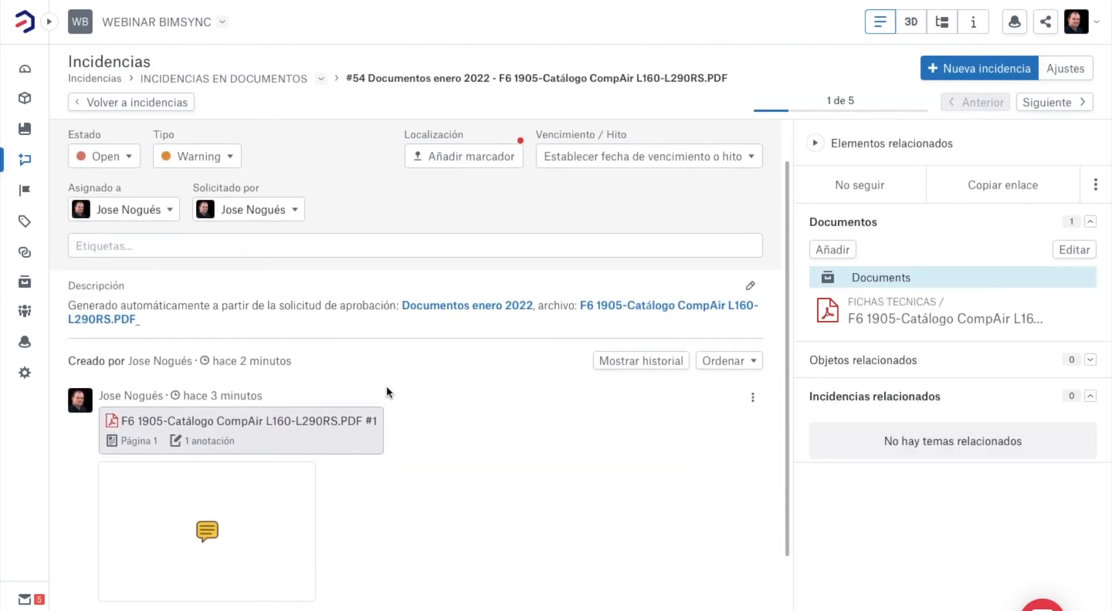
{"action": "scroll", "coordinate": [387, 392], "scroll_direction": "down", "scroll_amount": 2}
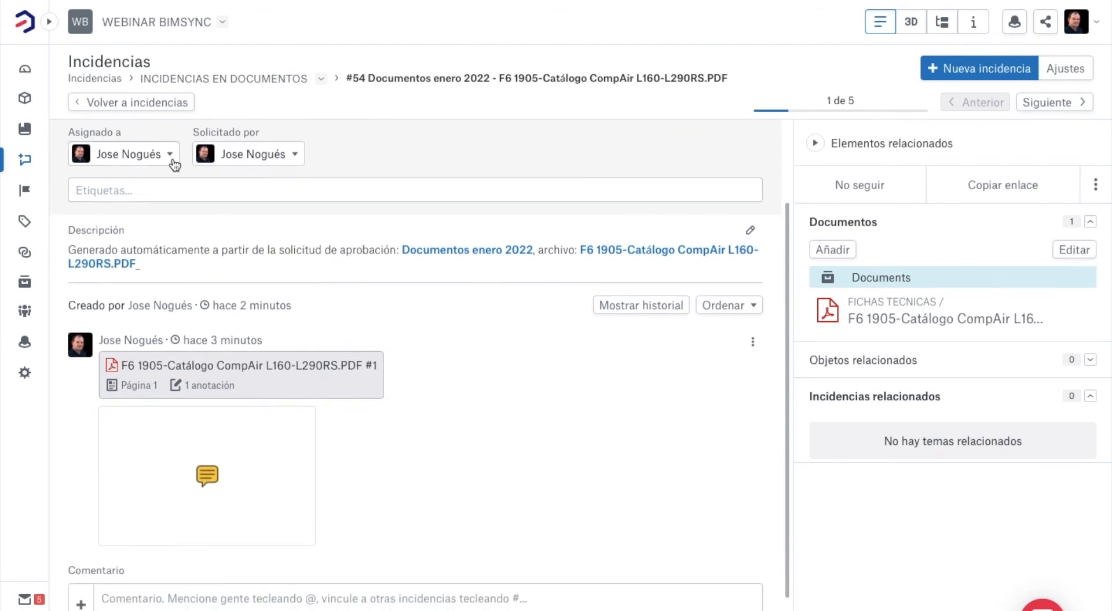
{"action": "scroll", "coordinate": [317, 284], "scroll_direction": "down", "scroll_amount": 2}
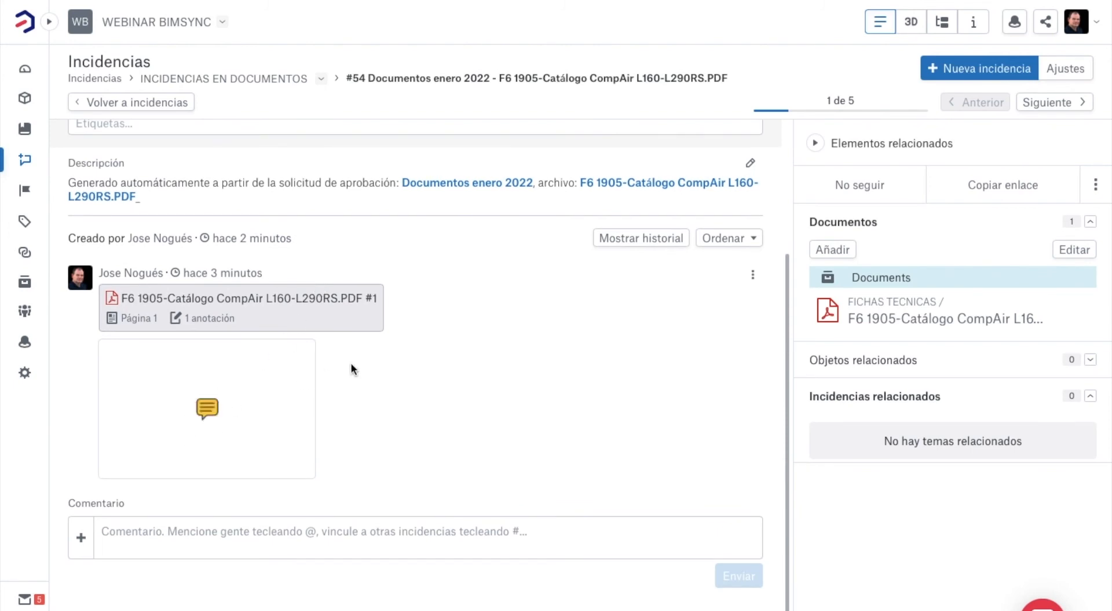
{"action": "left_click", "coordinate": [292, 313]}
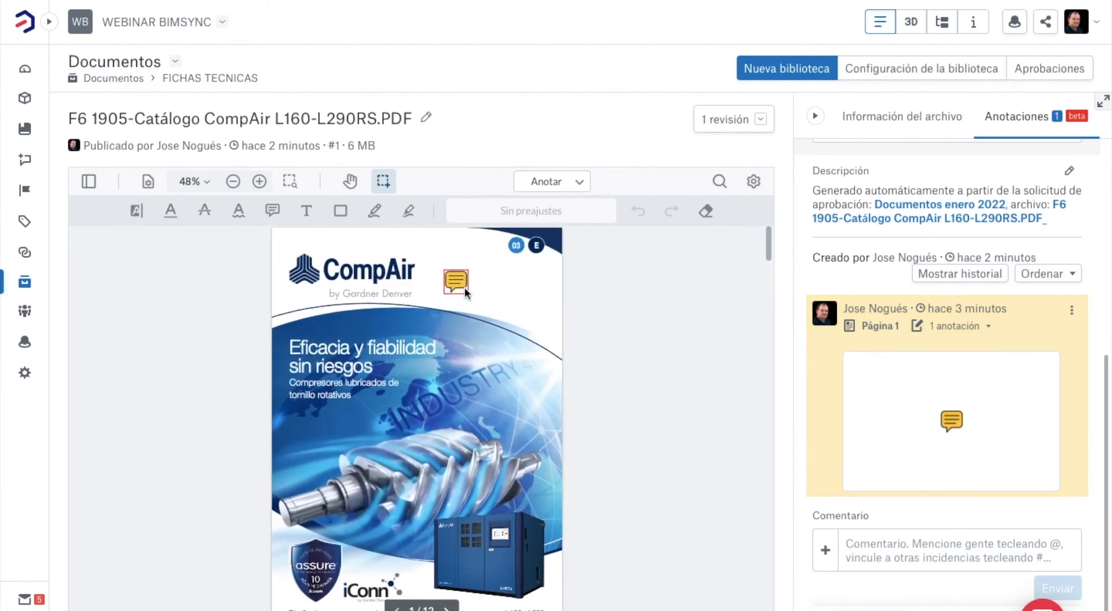
{"action": "left_click", "coordinate": [458, 282]}
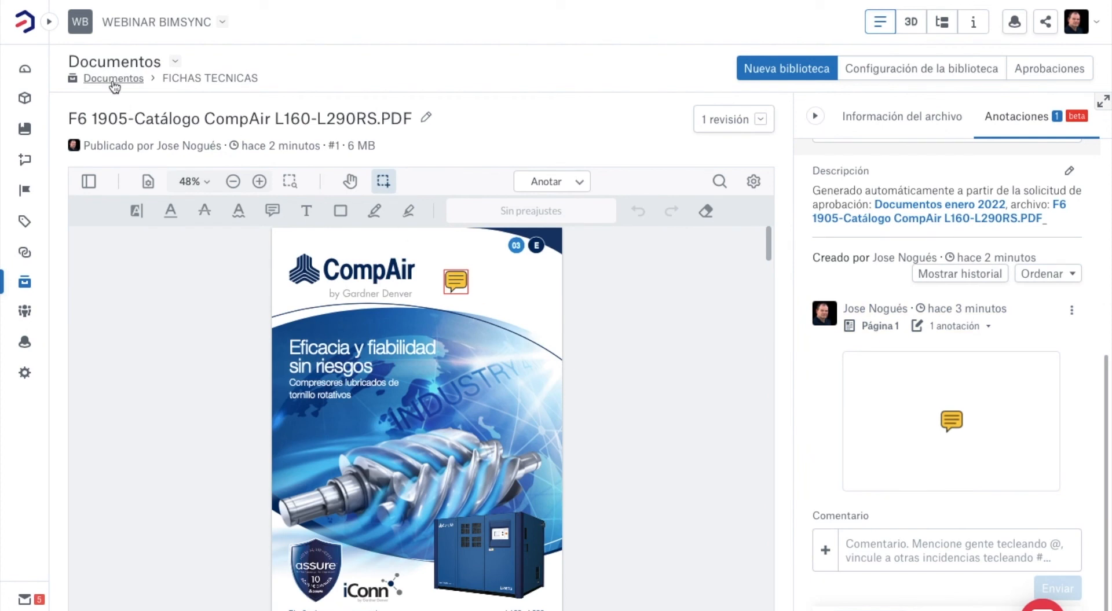
- Return to the INCIDENCIAS EN DOCUMENTOS board and set the F6 1905-Catálogo CompAir L160-L290RS.PDF issue's status to Closed
{"action": "left_click", "coordinate": [27, 132]}
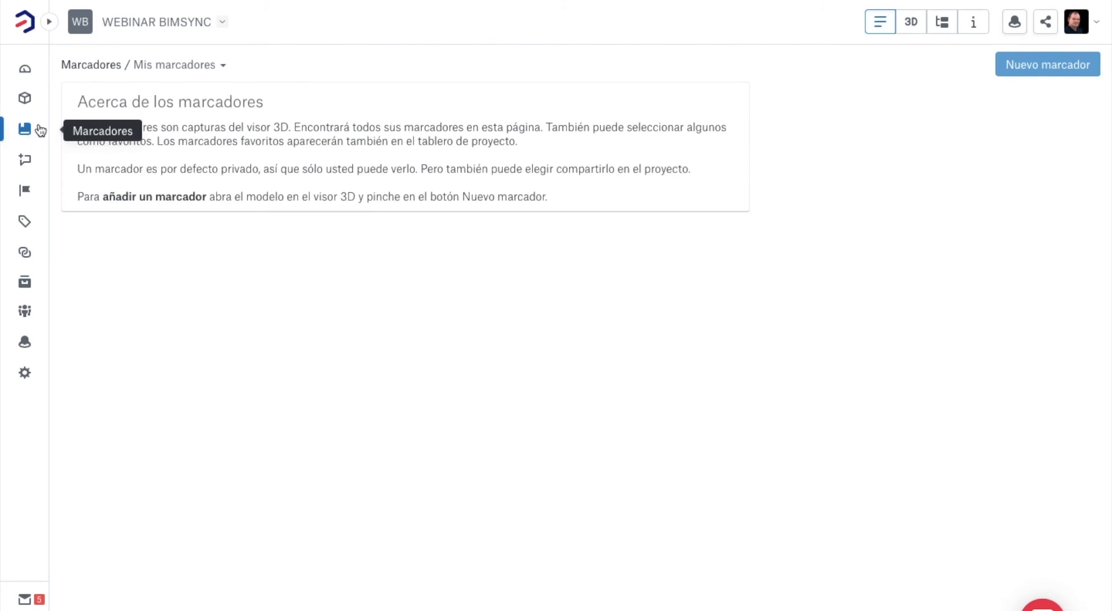
{"action": "left_click", "coordinate": [27, 162]}
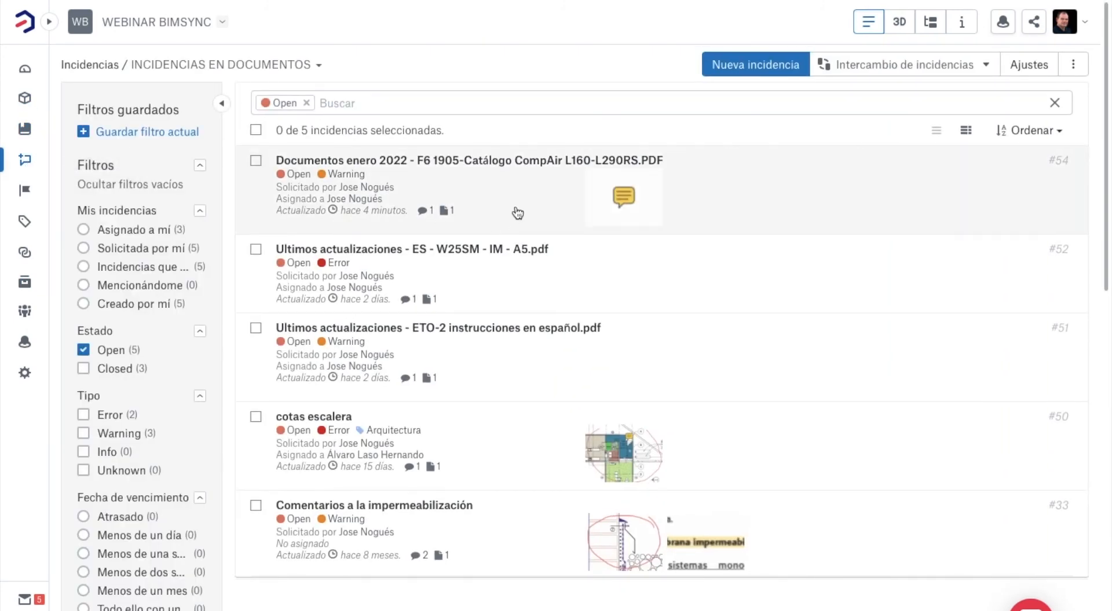
{"action": "left_click", "coordinate": [517, 213]}
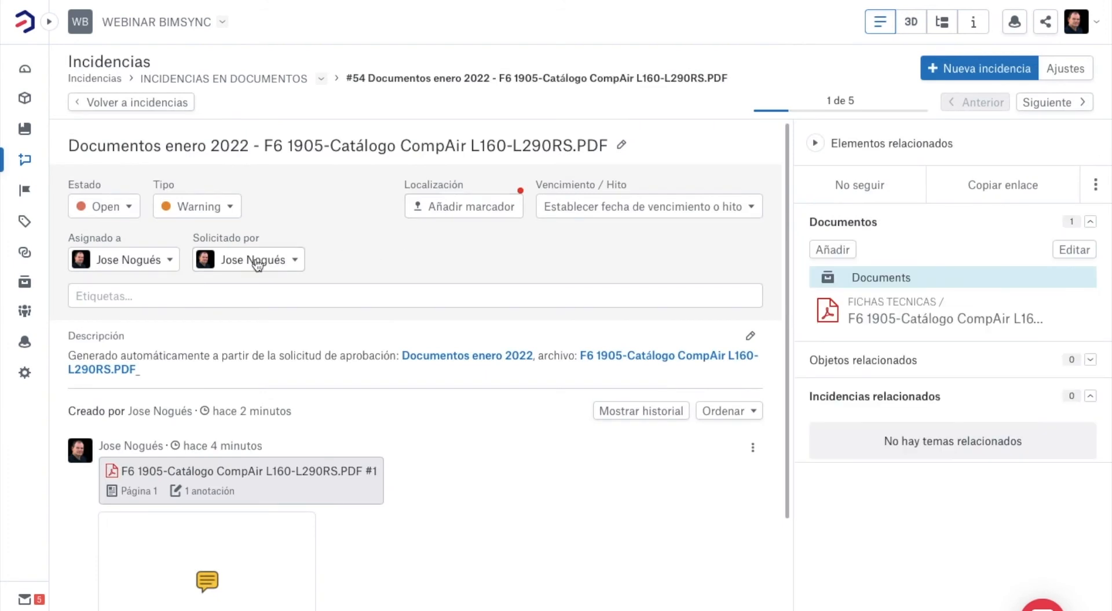
{"action": "left_click", "coordinate": [130, 213]}
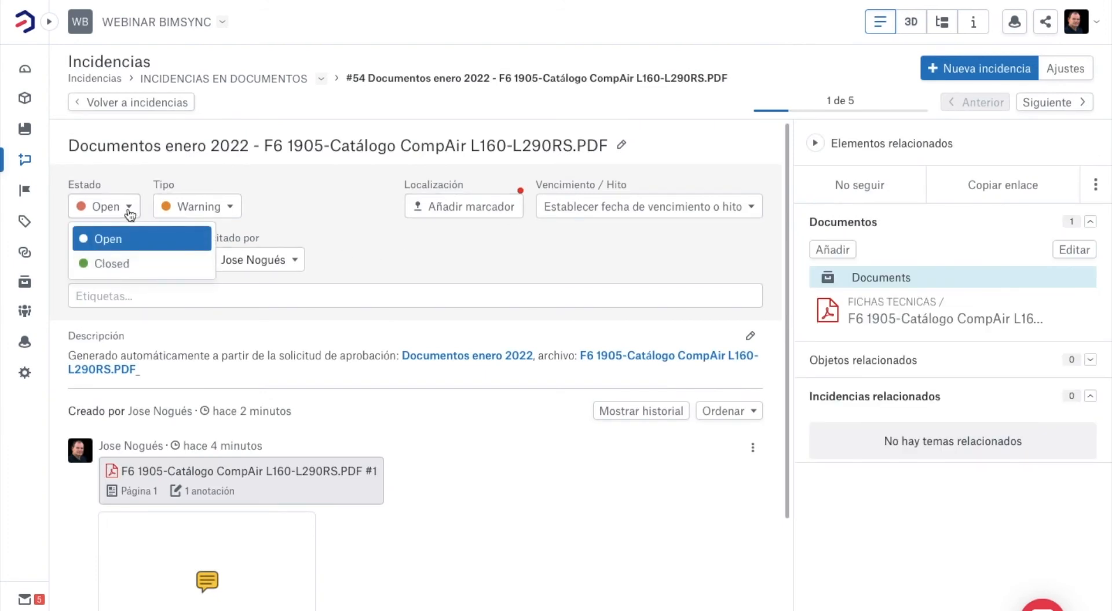
{"action": "left_click", "coordinate": [112, 264]}
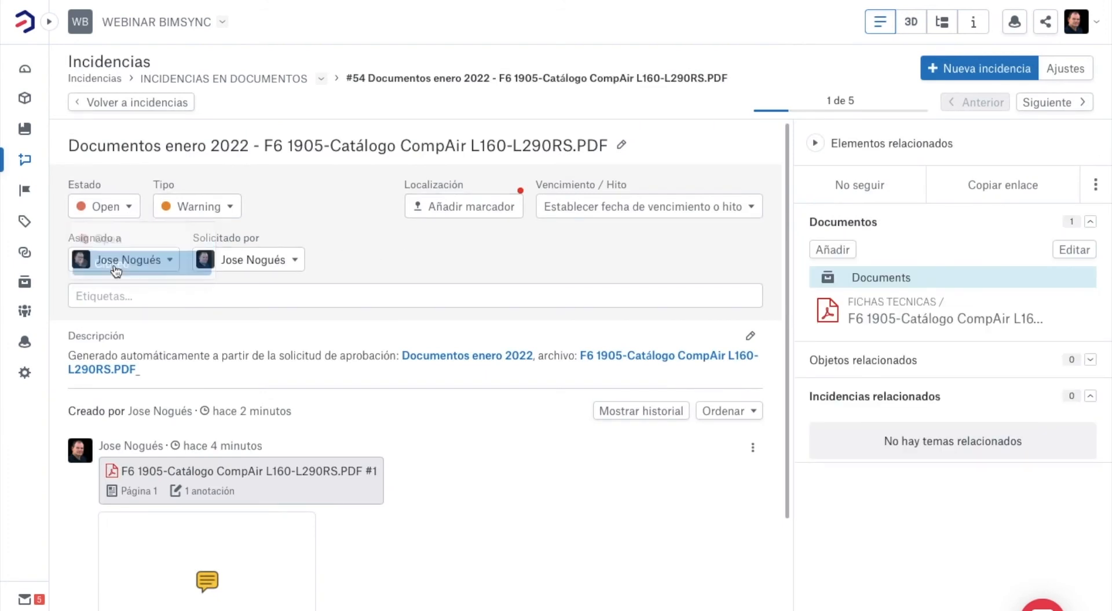
- Return to the issue list and set the ES - W25SM - IM - A5.pdf issue's status to Closed
{"action": "left_click", "coordinate": [145, 109]}
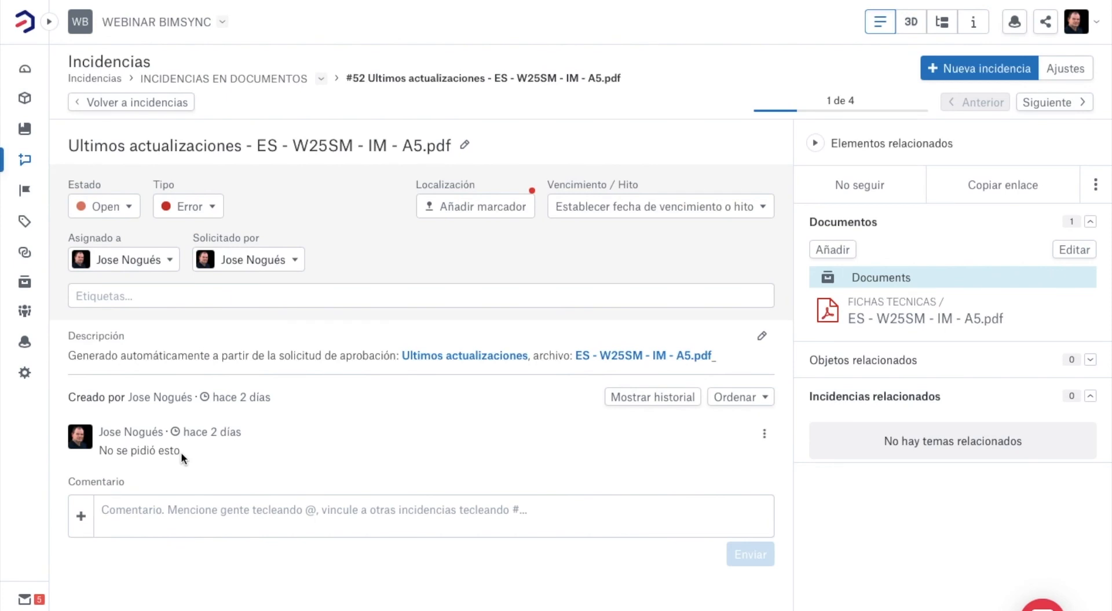
{"action": "left_click", "coordinate": [104, 206]}
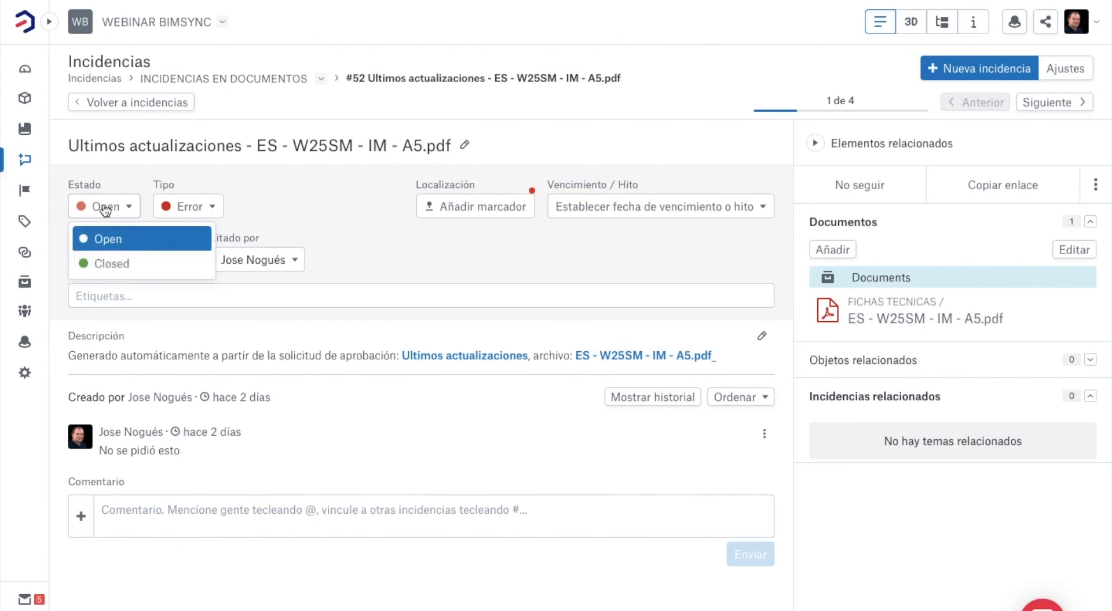
{"action": "left_click", "coordinate": [105, 265]}
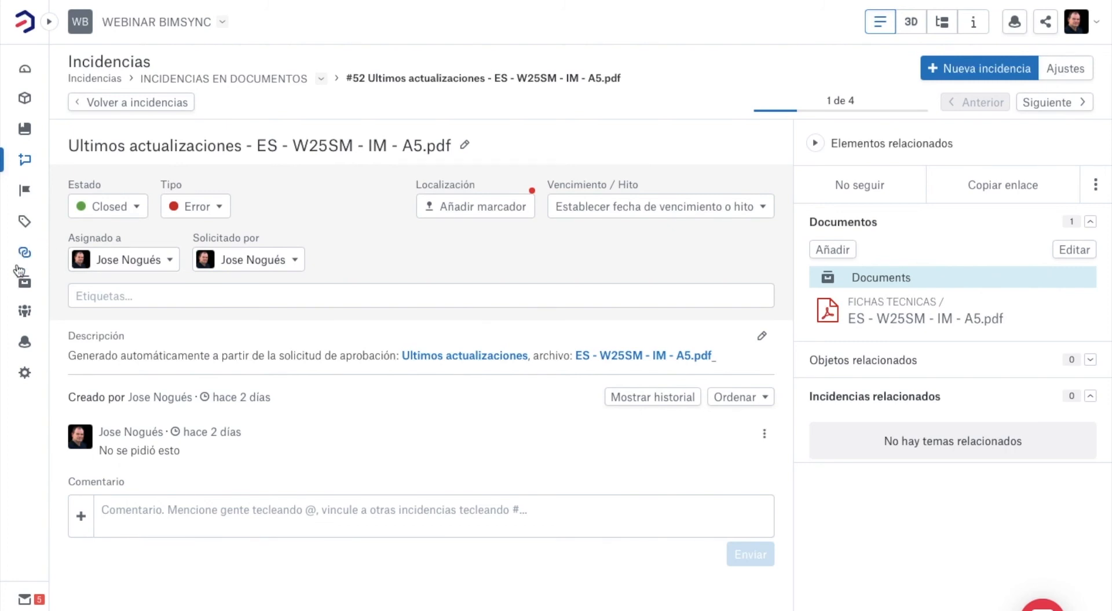
- Open the document library's status workflow settings and compare them with the approval process diagram
{"action": "left_click", "coordinate": [24, 284]}
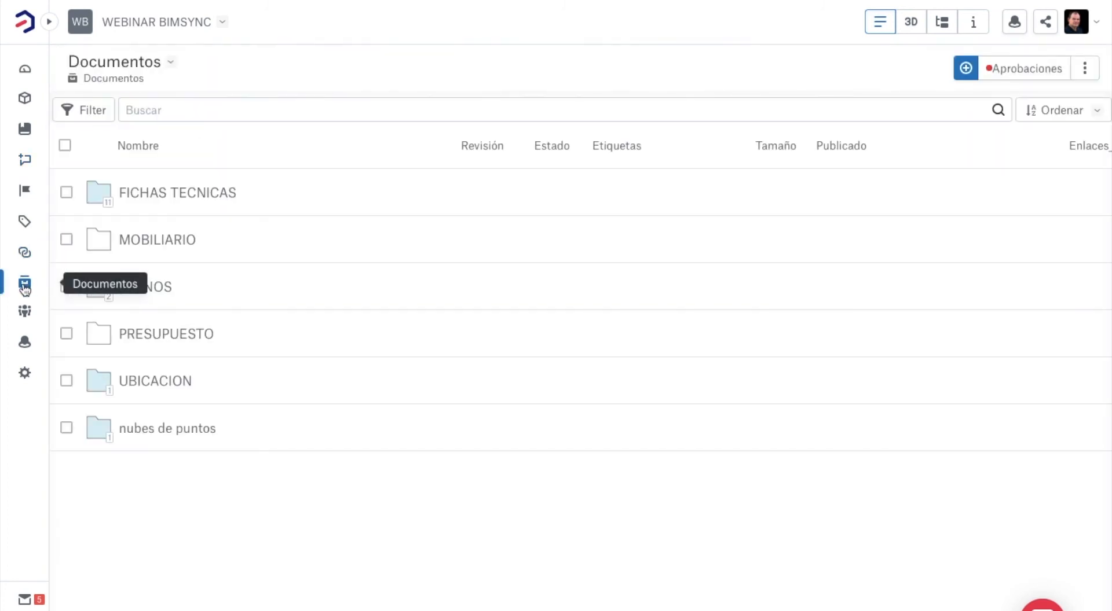
{"action": "left_click", "coordinate": [1085, 74]}
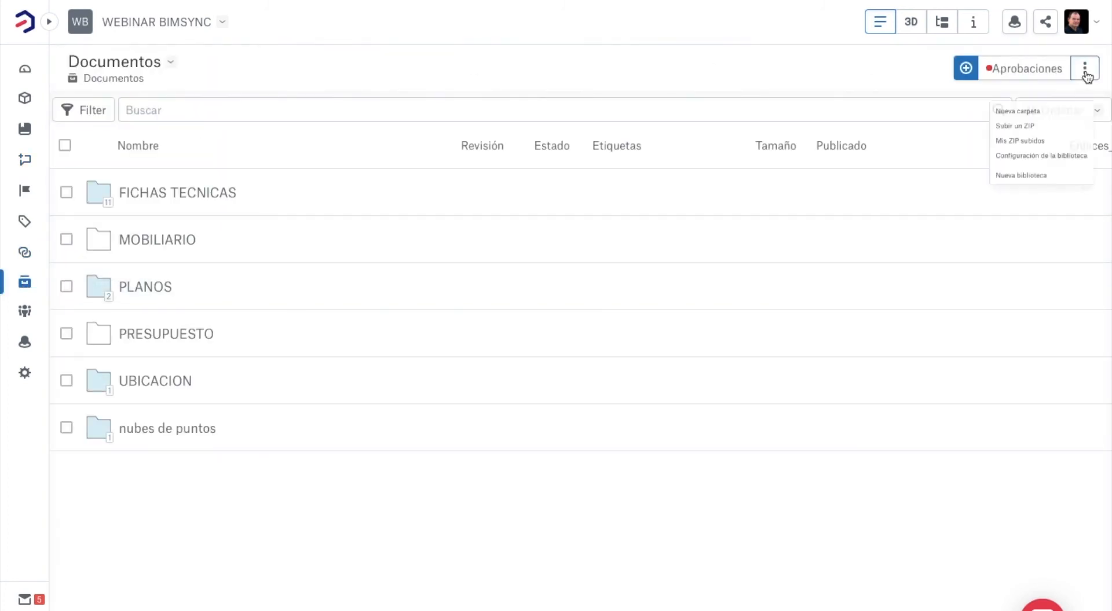
{"action": "left_click", "coordinate": [1042, 136]}
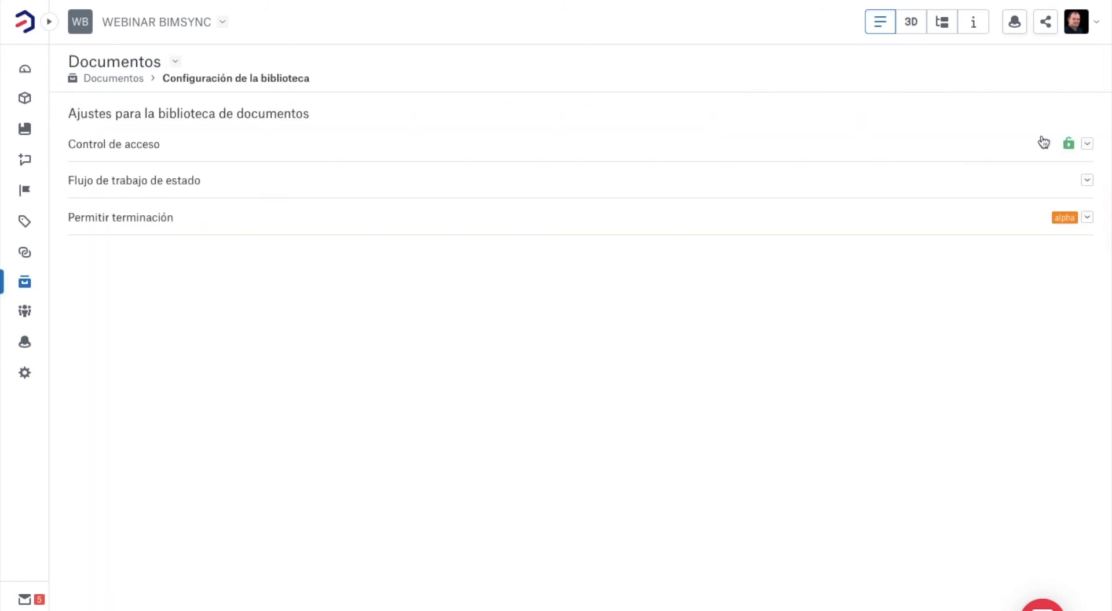
{"action": "left_click", "coordinate": [295, 184]}
{"action": "key", "text": "ctrl+Right"}
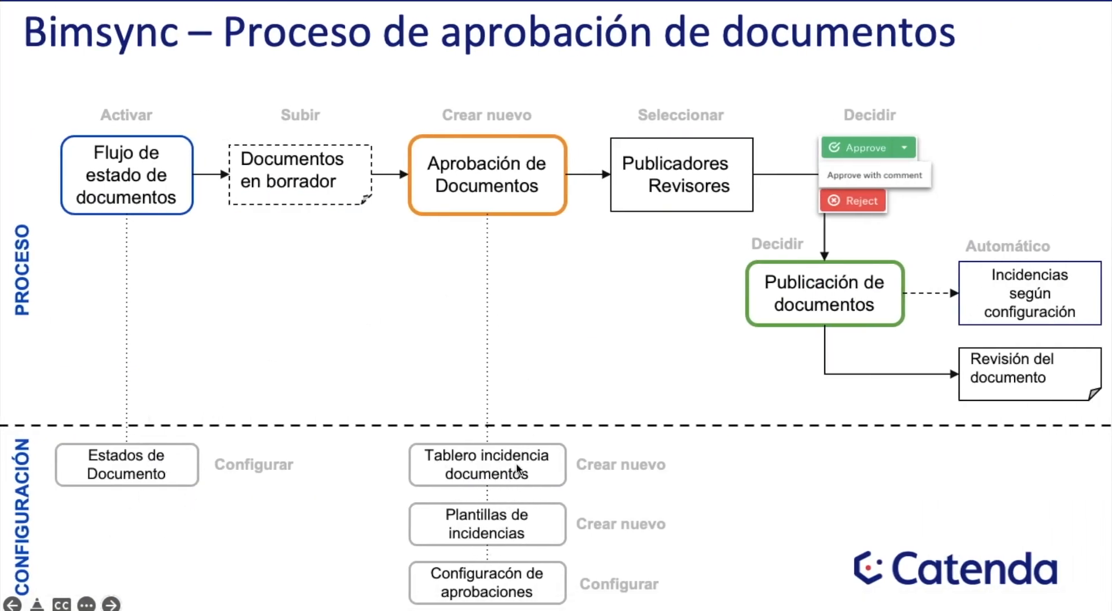
{"action": "key", "text": "ctrl+Left"}
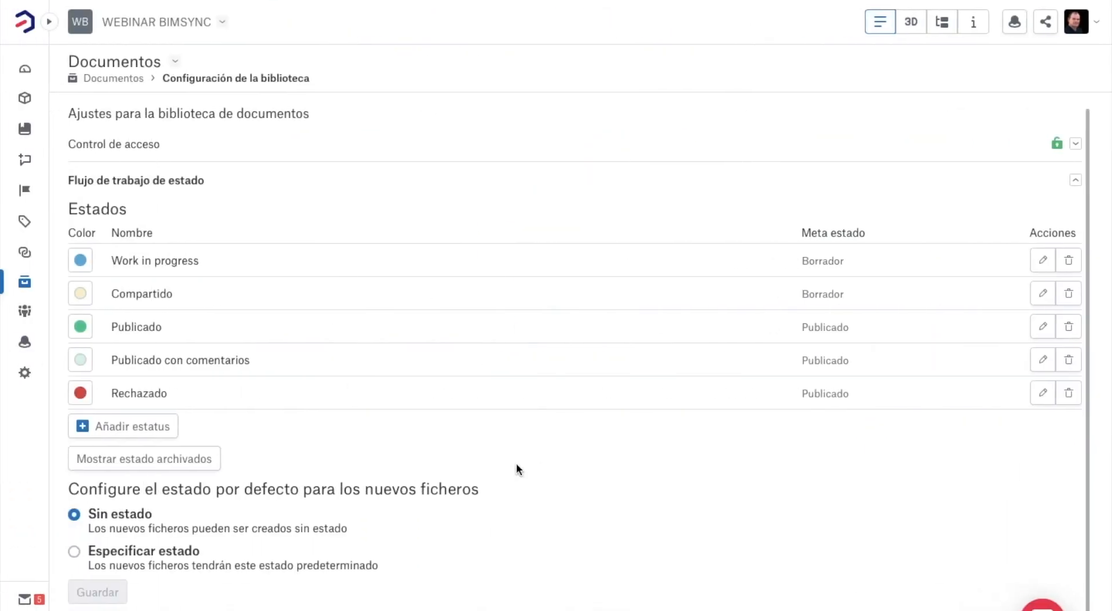
- Check the issue board's additional options and open the publication settings for document approvals
{"action": "left_click", "coordinate": [24, 160]}
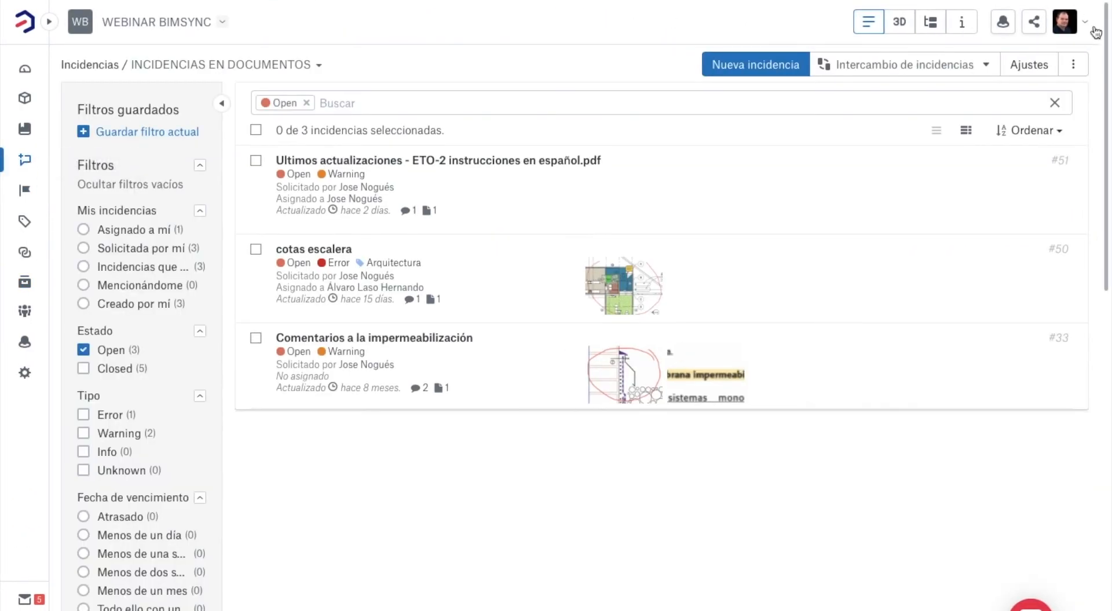
{"action": "left_click", "coordinate": [1069, 66]}
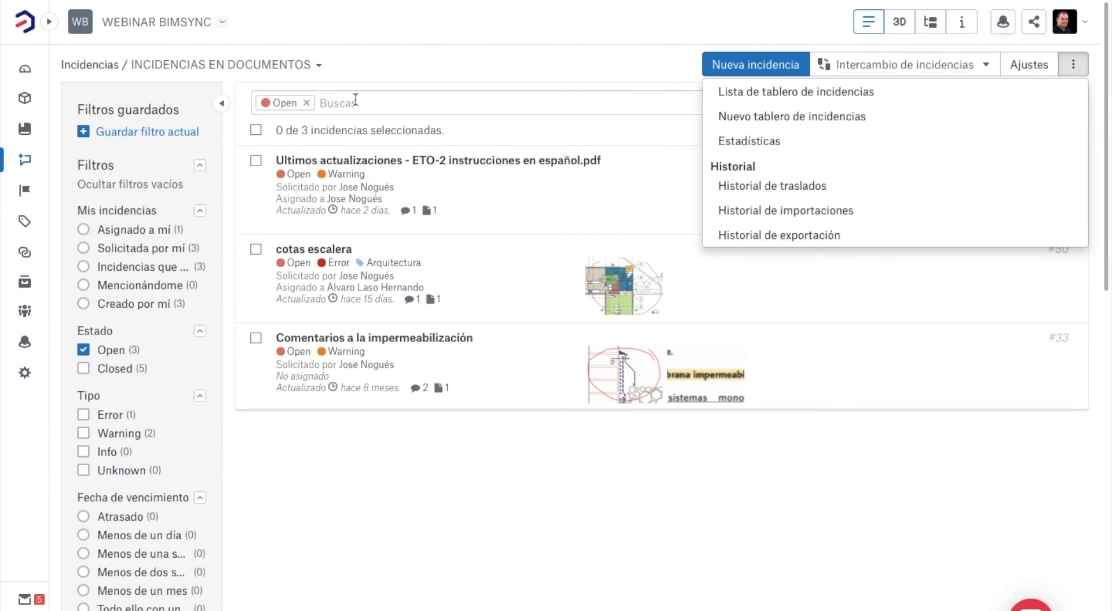
{"action": "left_click", "coordinate": [24, 283]}
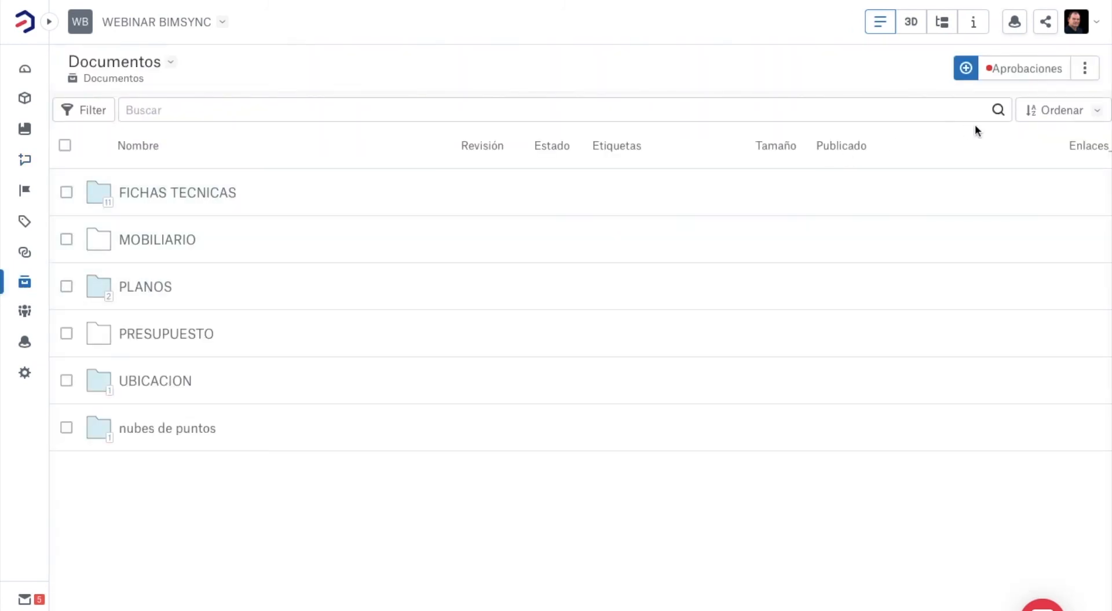
{"action": "left_click", "coordinate": [1023, 69]}
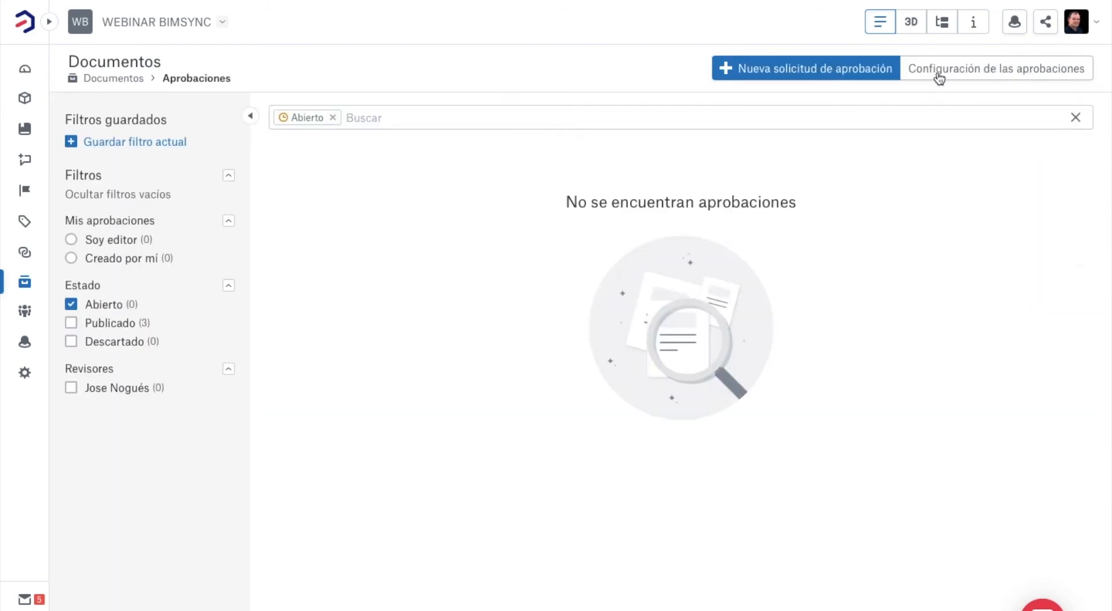
{"action": "left_click", "coordinate": [1002, 77]}
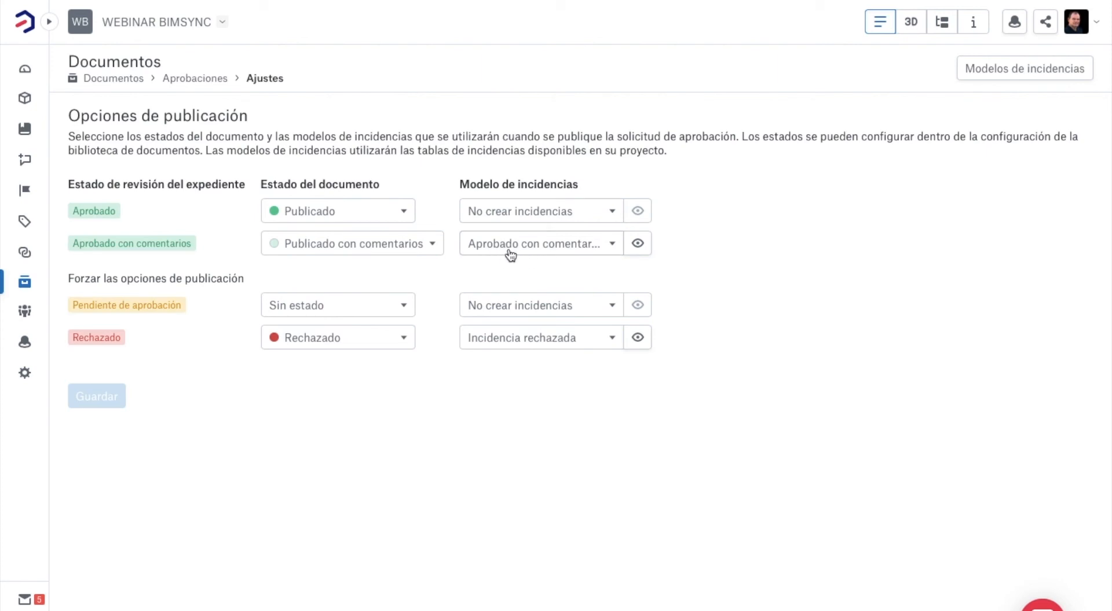
- Switch the issue template for files approved with comments to No crear incidencias and back to Aprobado con comentarios
{"action": "left_click", "coordinate": [609, 246]}
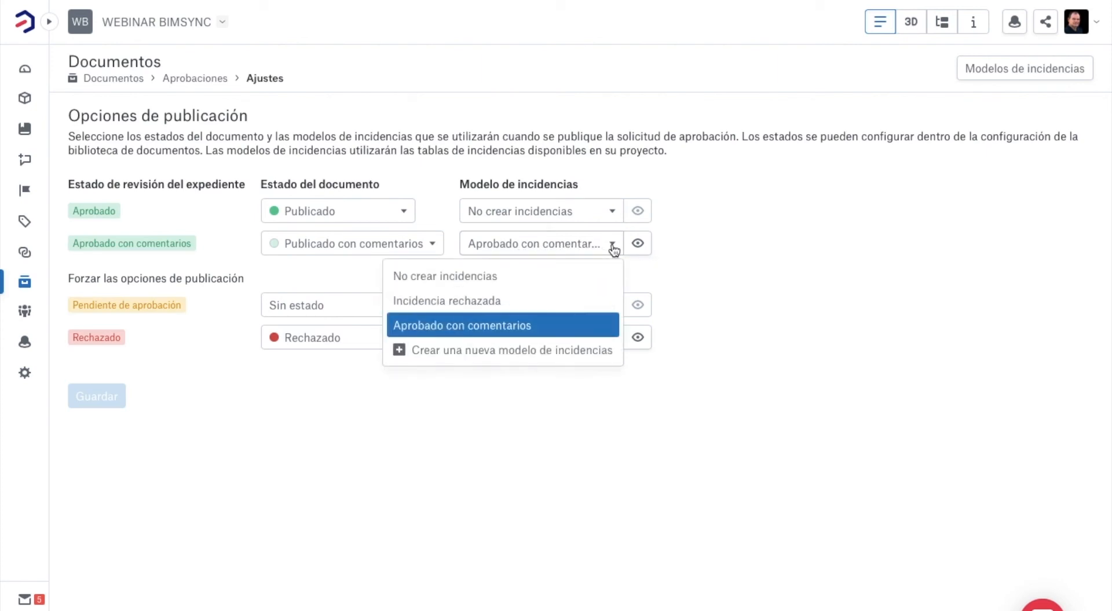
{"action": "left_click", "coordinate": [531, 283]}
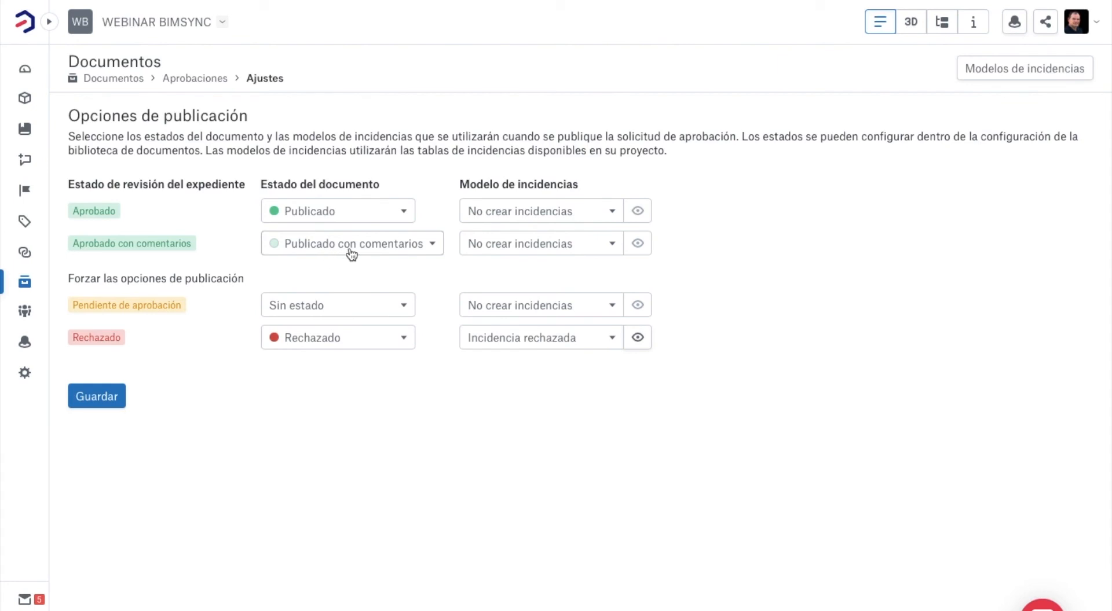
{"action": "left_click", "coordinate": [610, 248]}
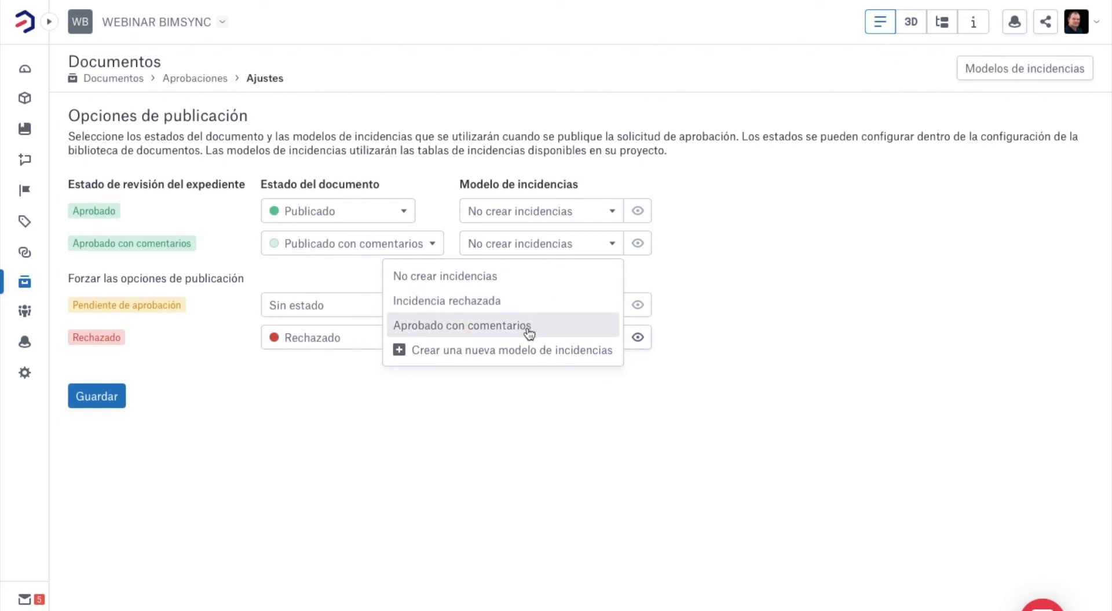
{"action": "left_click", "coordinate": [471, 326]}
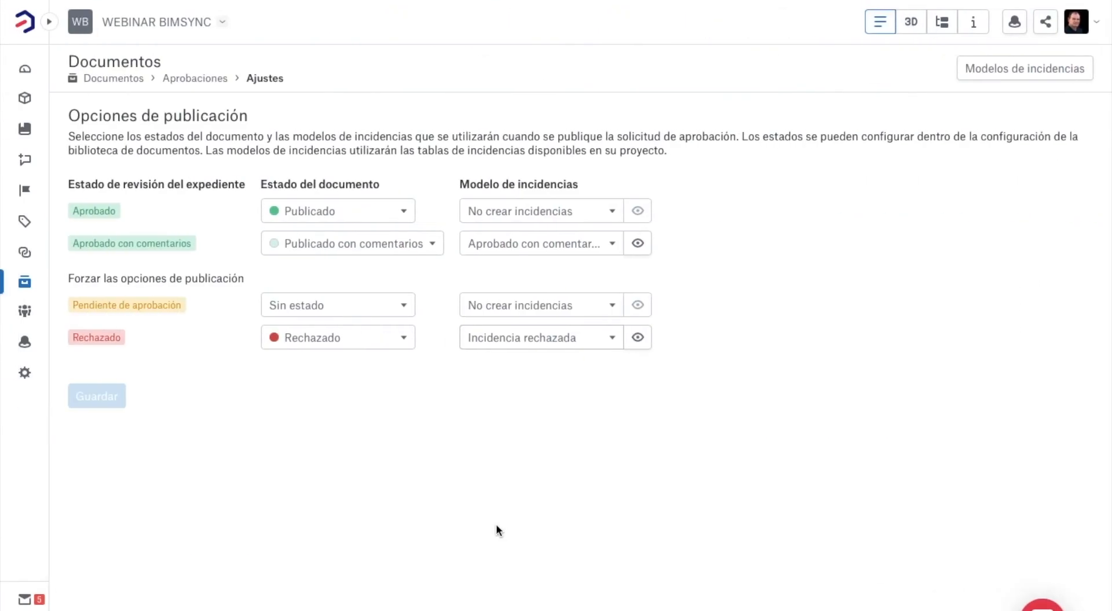
- Start a new issue template from the rejected files' options and name it "Aprobado sin mas"
{"action": "left_click", "coordinate": [613, 340]}
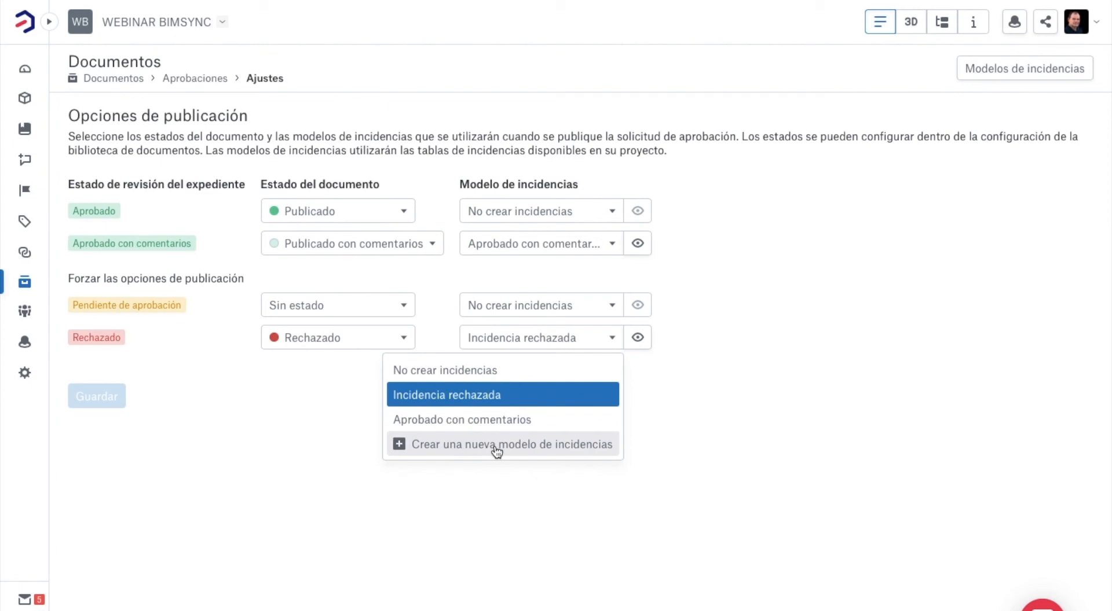
{"action": "left_click", "coordinate": [522, 450]}
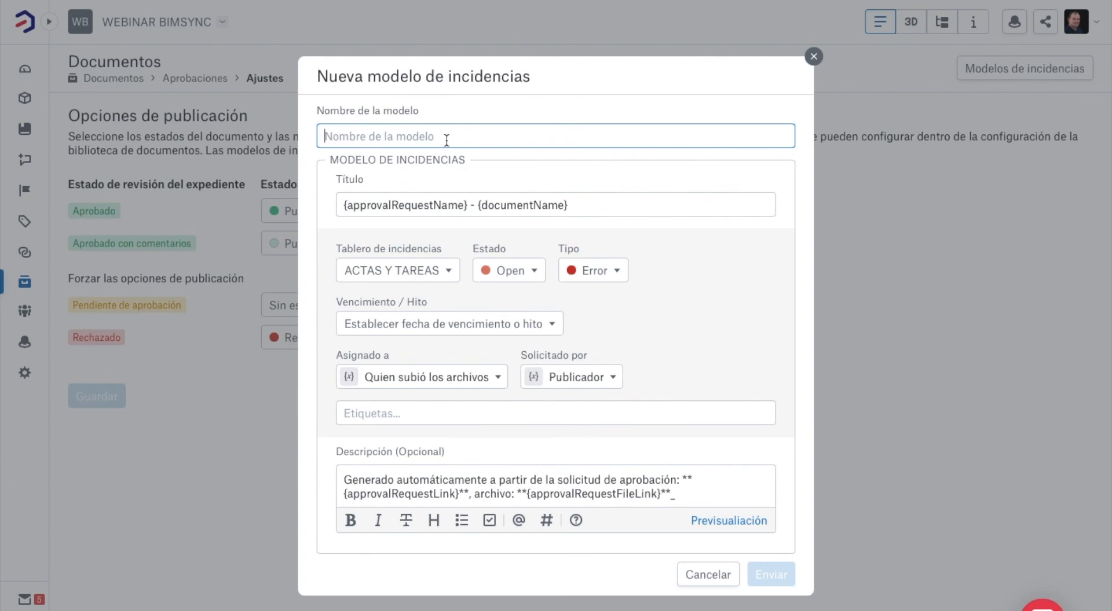
{"action": "type", "text": "O"}
{"action": "key", "text": "BackSpace"}
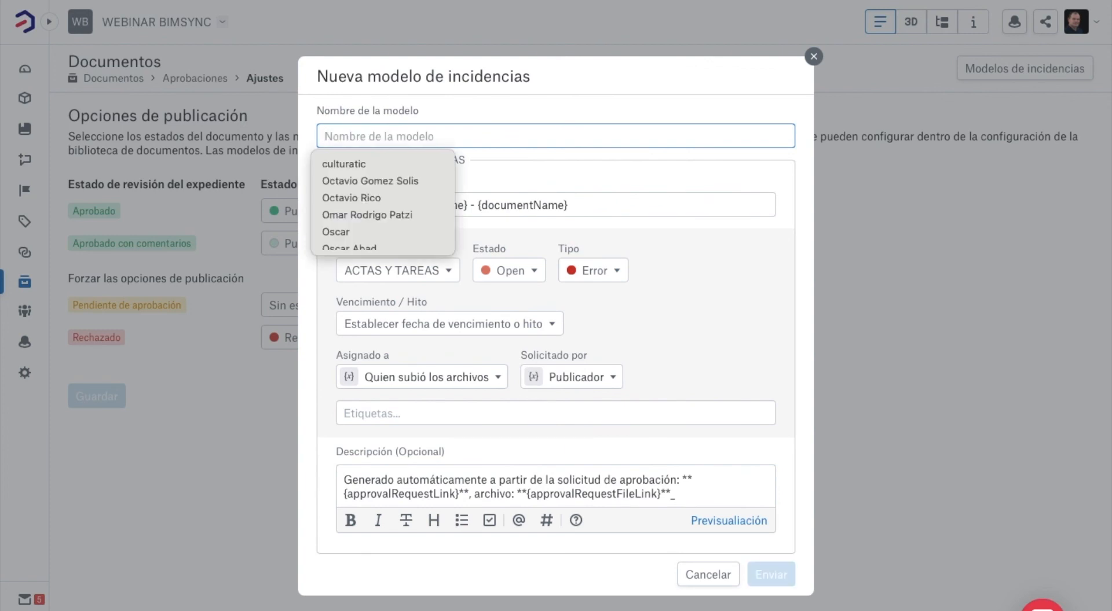
{"action": "type", "text": "Pl"}
{"action": "key", "text": "BackSpace"}
{"action": "key", "text": "BackSpace"}
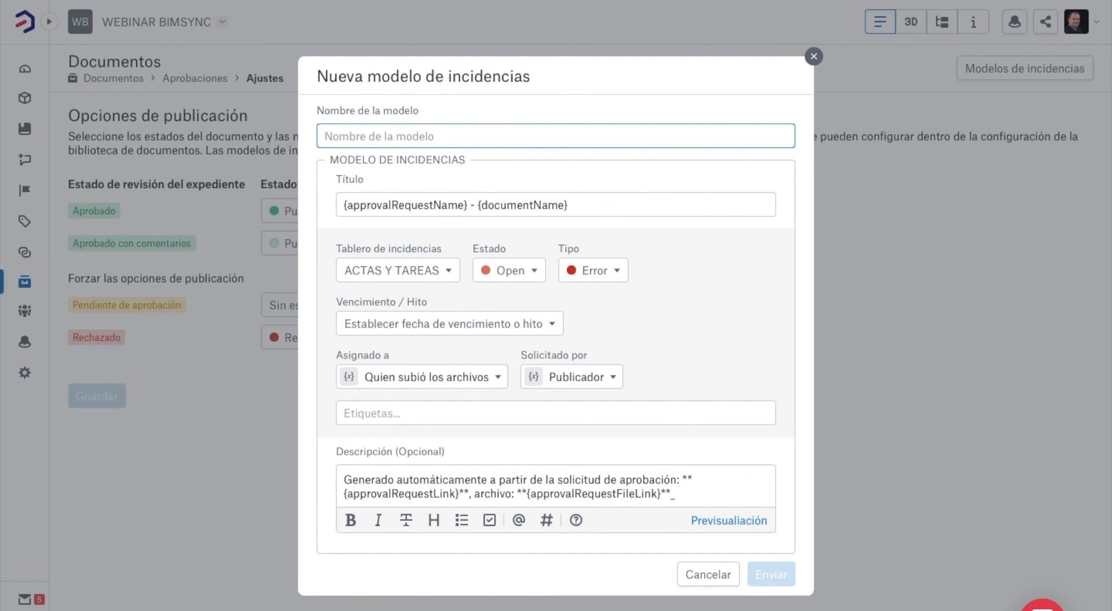
{"action": "type", "text": "A"}
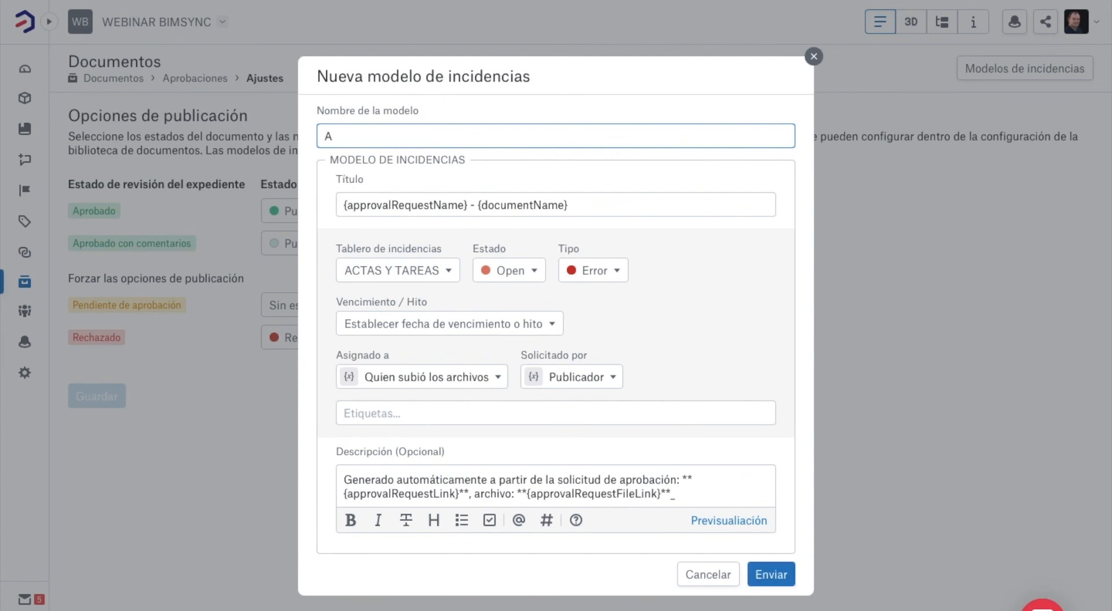
{"action": "type", "text": "probado sin mas"}
- Assign the new template to the INCIDENCIAS EN DOCUMENTOS board with type Warning, check the requester options, and create the template
{"action": "left_click", "coordinate": [441, 273]}
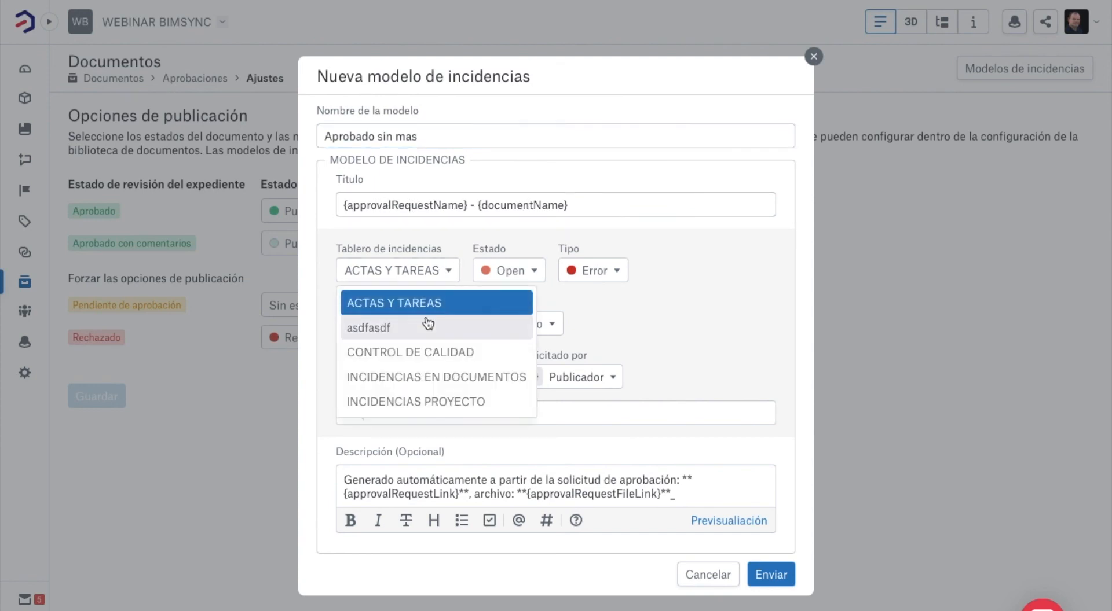
{"action": "left_click", "coordinate": [417, 378]}
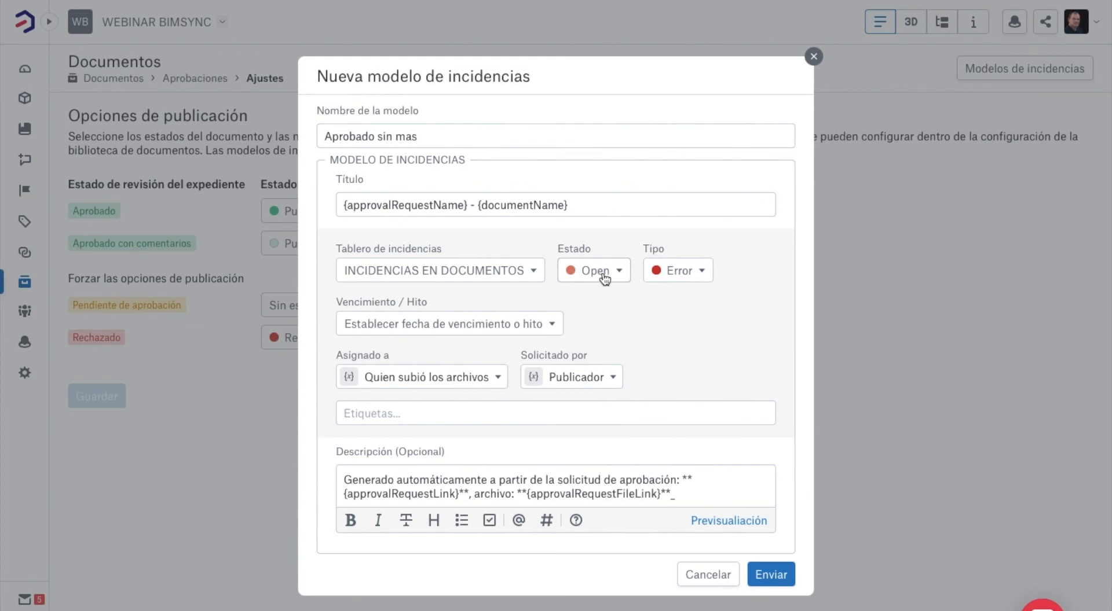
{"action": "left_click", "coordinate": [687, 274]}
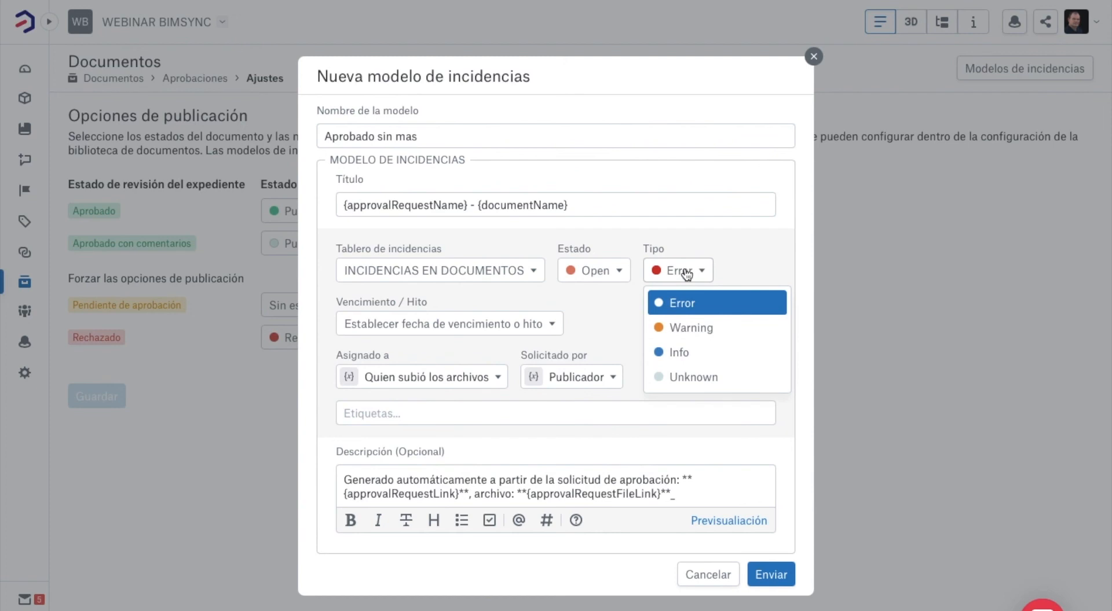
{"action": "left_click", "coordinate": [695, 329]}
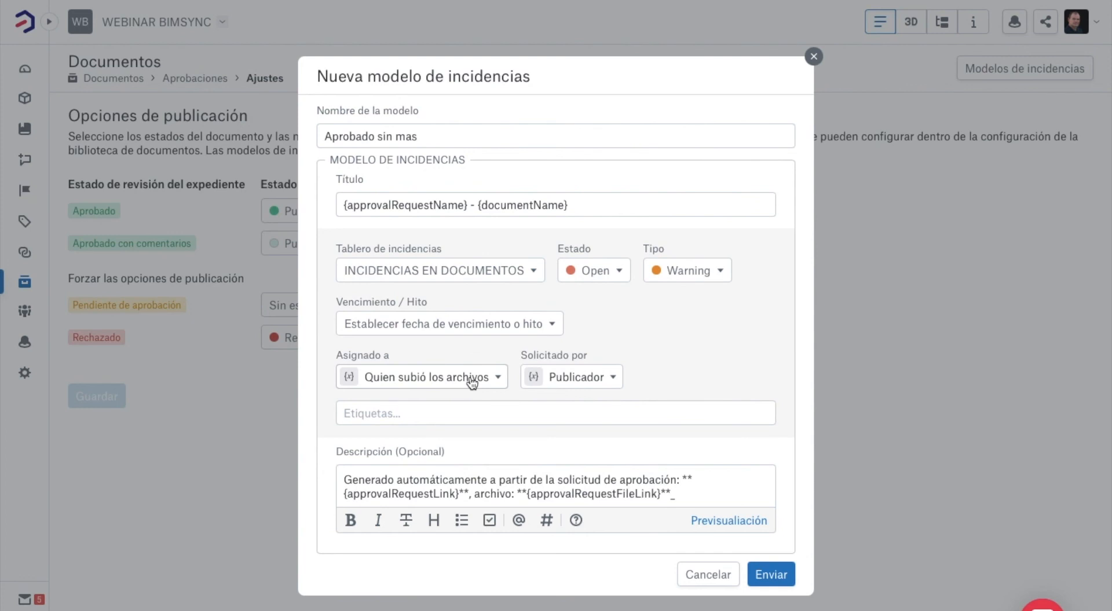
{"action": "left_click", "coordinate": [611, 378]}
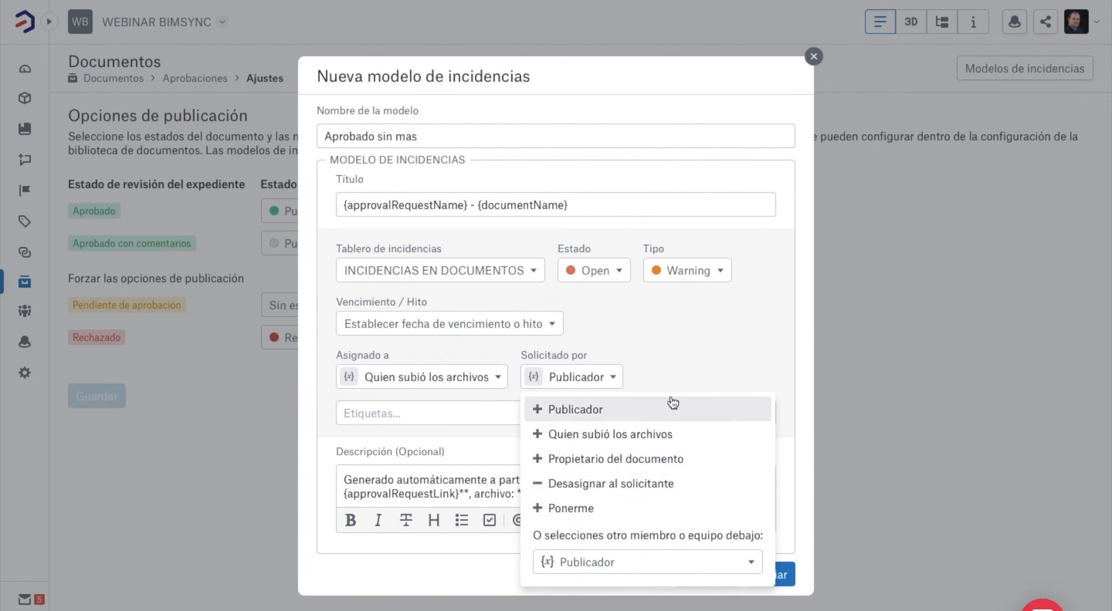
{"action": "left_click", "coordinate": [691, 366]}
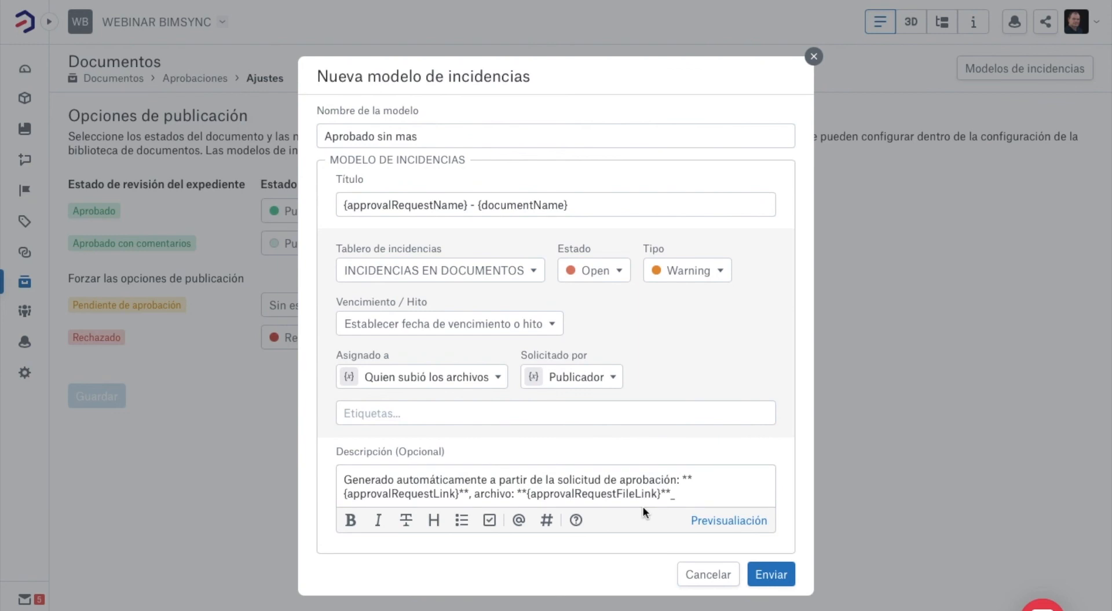
{"action": "left_click", "coordinate": [770, 575]}
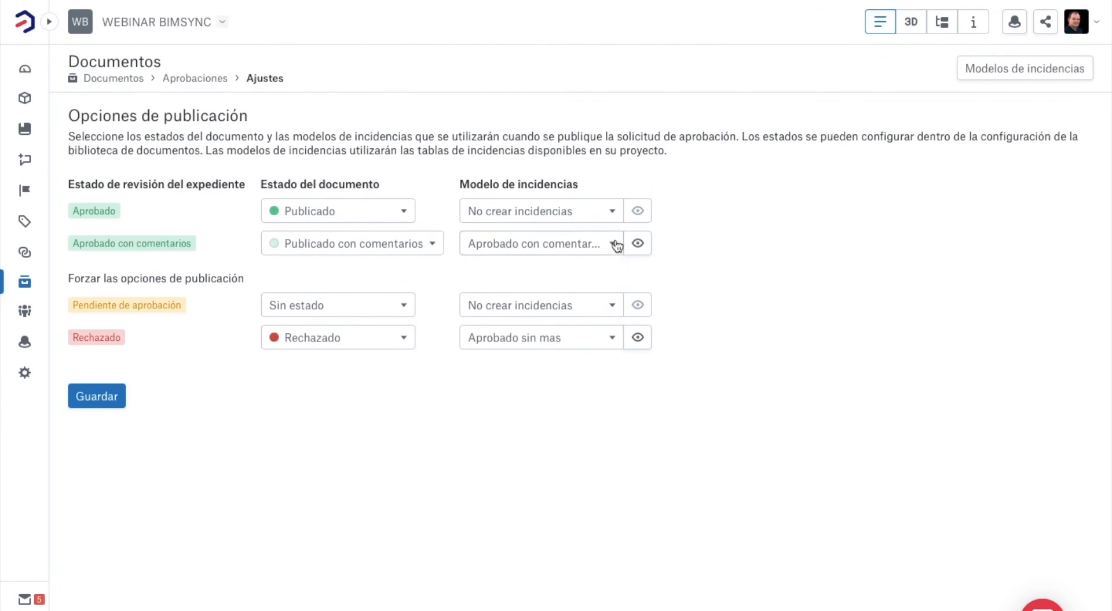
- Set the issue template for rejected files to Incidencia rechazada and check the approval process diagram
{"action": "left_click", "coordinate": [612, 341]}
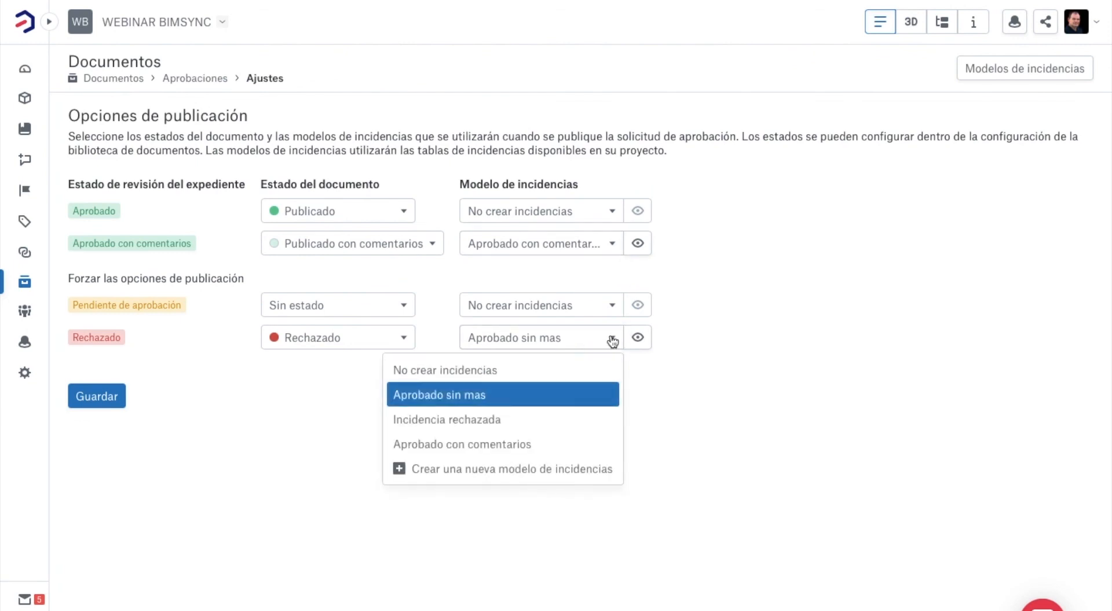
{"action": "left_click", "coordinate": [520, 425]}
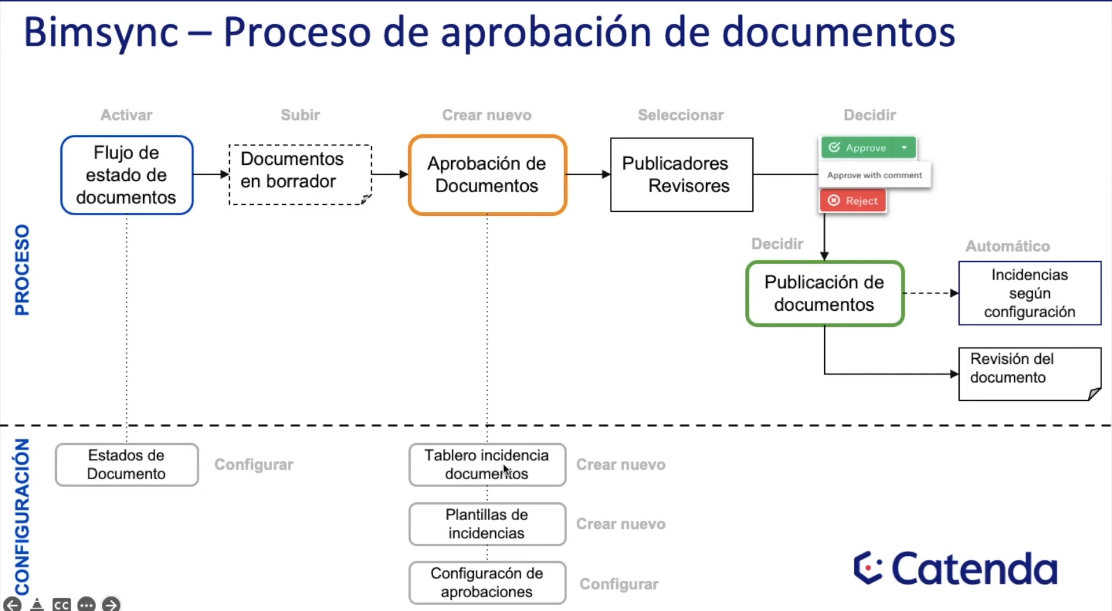
{"action": "key", "text": "ctrl+Left"}
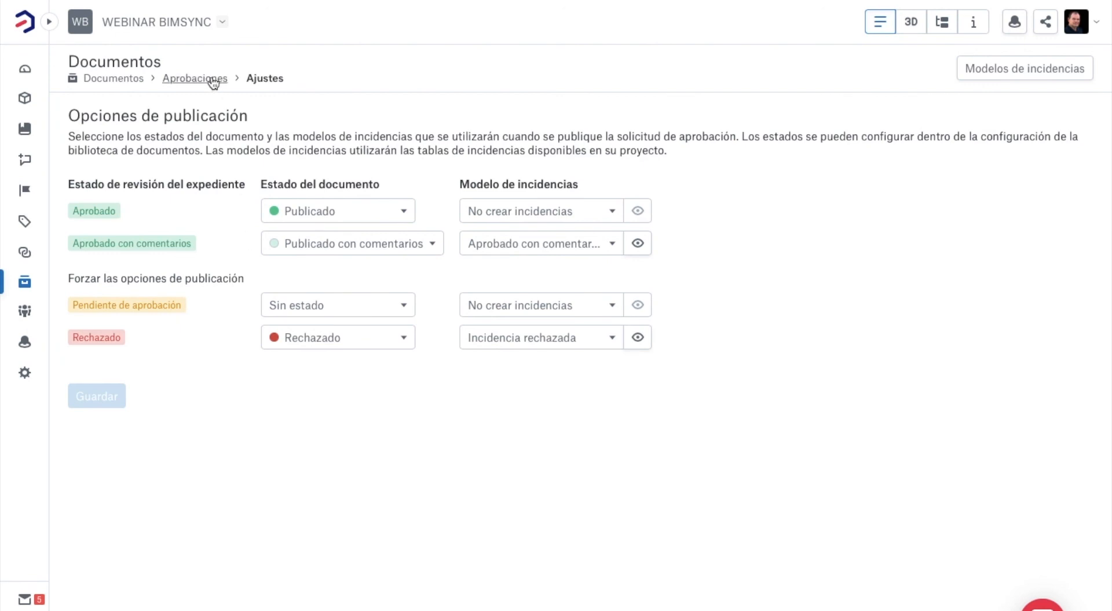
- Review the list of issue templates and change the Incidencia rechazada template's board to INCIDENCIAS DOCUMENTALES, saving the edit
{"action": "left_click", "coordinate": [1028, 70]}
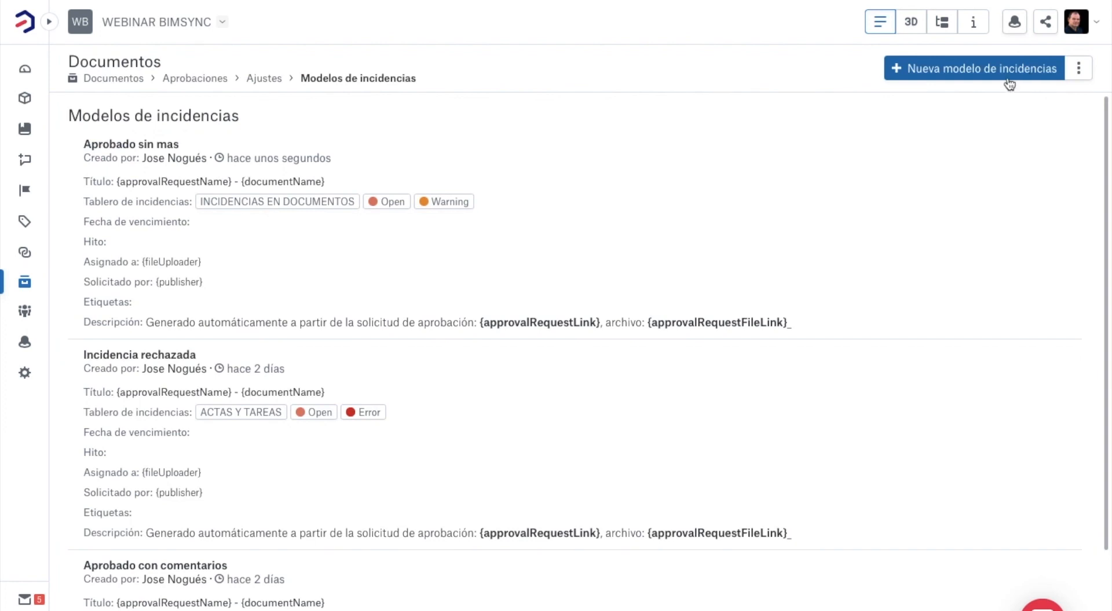
{"action": "scroll", "coordinate": [658, 278], "scroll_direction": "down", "scroll_amount": 2}
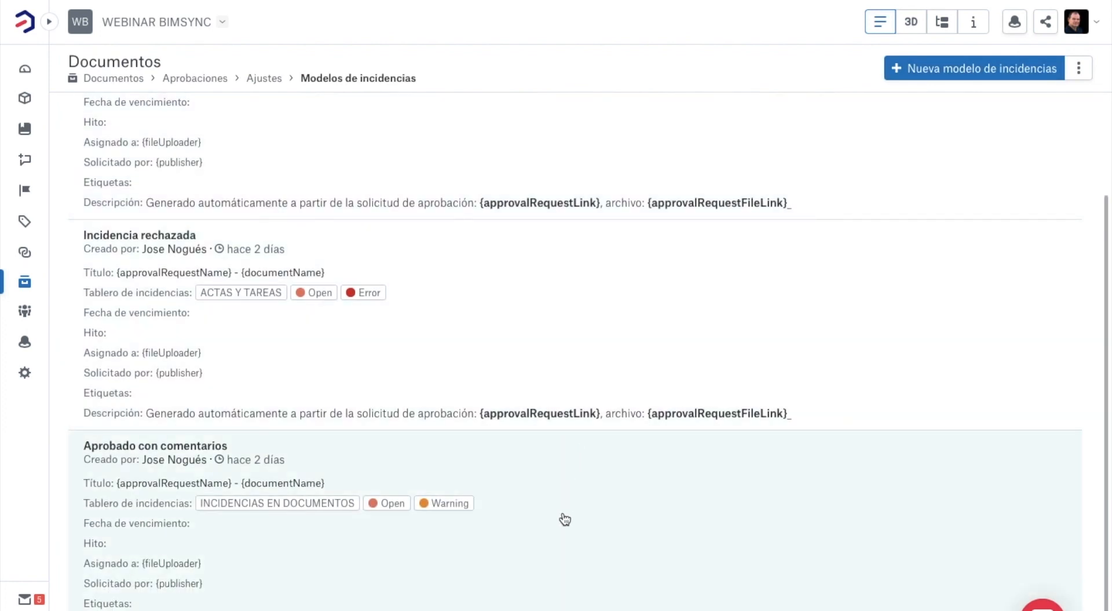
{"action": "scroll", "coordinate": [565, 520], "scroll_direction": "up", "scroll_amount": 2}
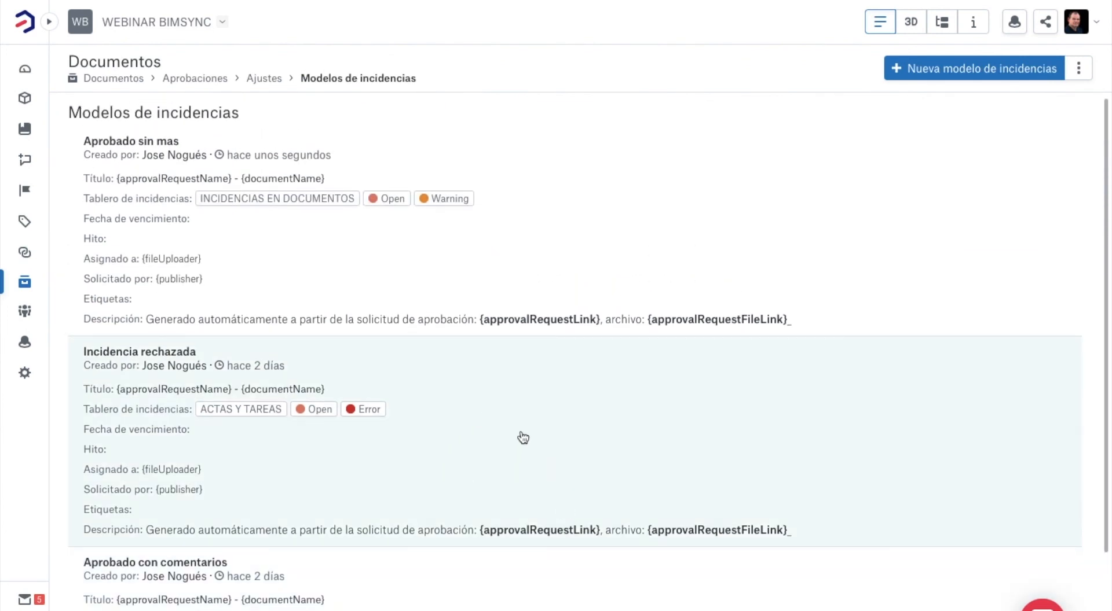
{"action": "scroll", "coordinate": [523, 437], "scroll_direction": "down", "scroll_amount": 1}
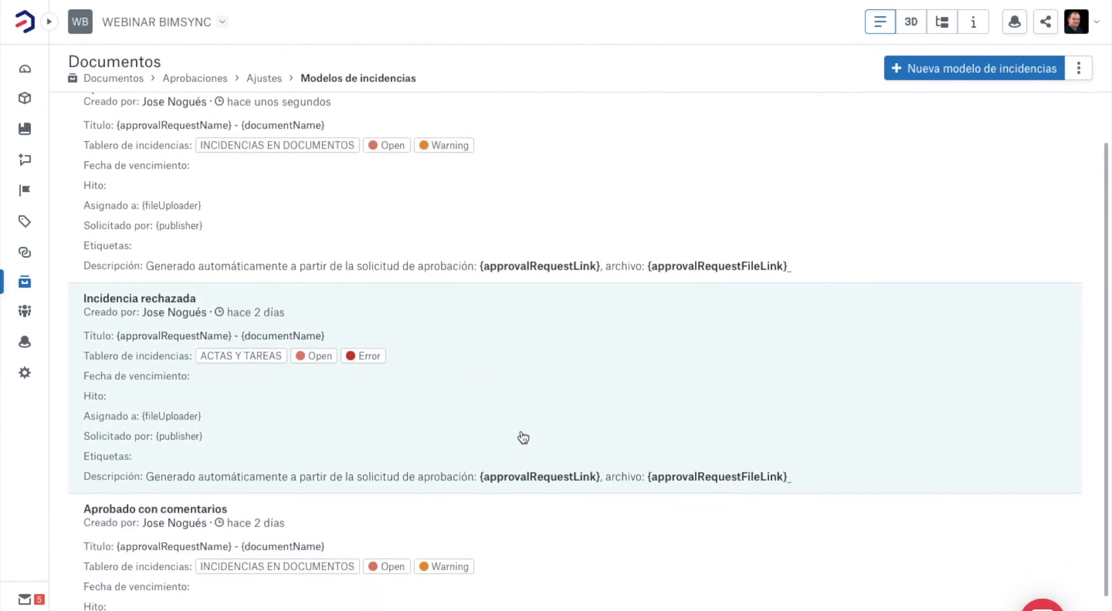
{"action": "left_click", "coordinate": [522, 437]}
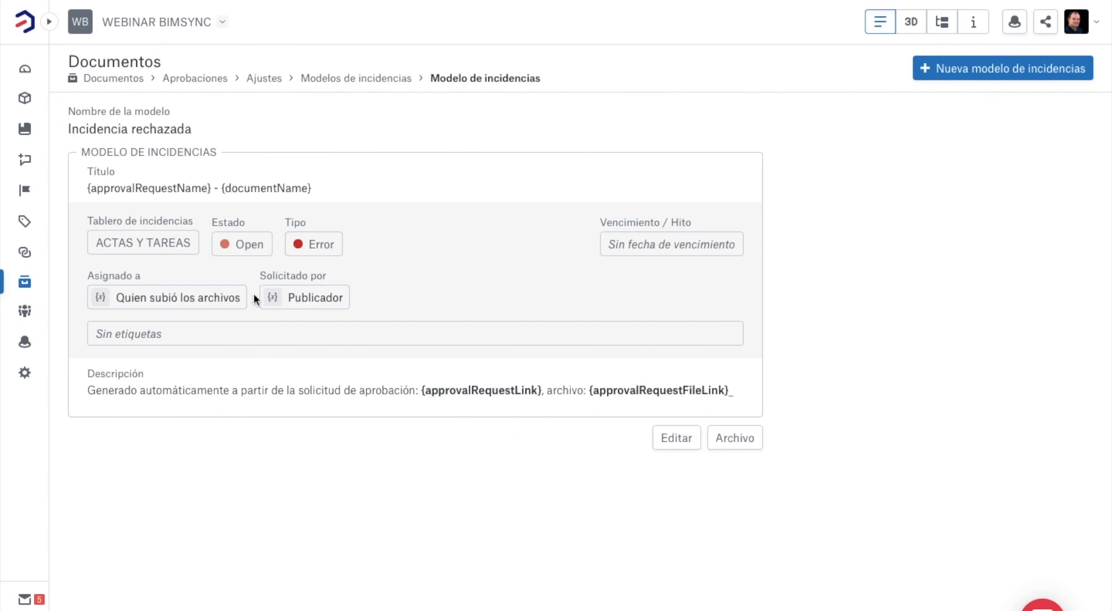
{"action": "left_click", "coordinate": [672, 438]}
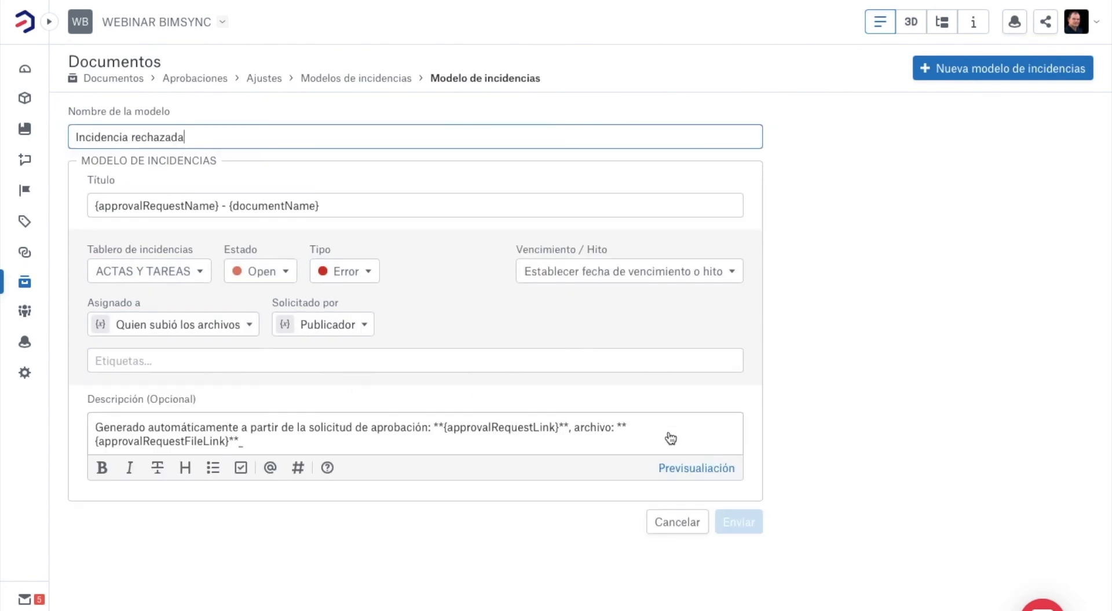
{"action": "left_click", "coordinate": [198, 280]}
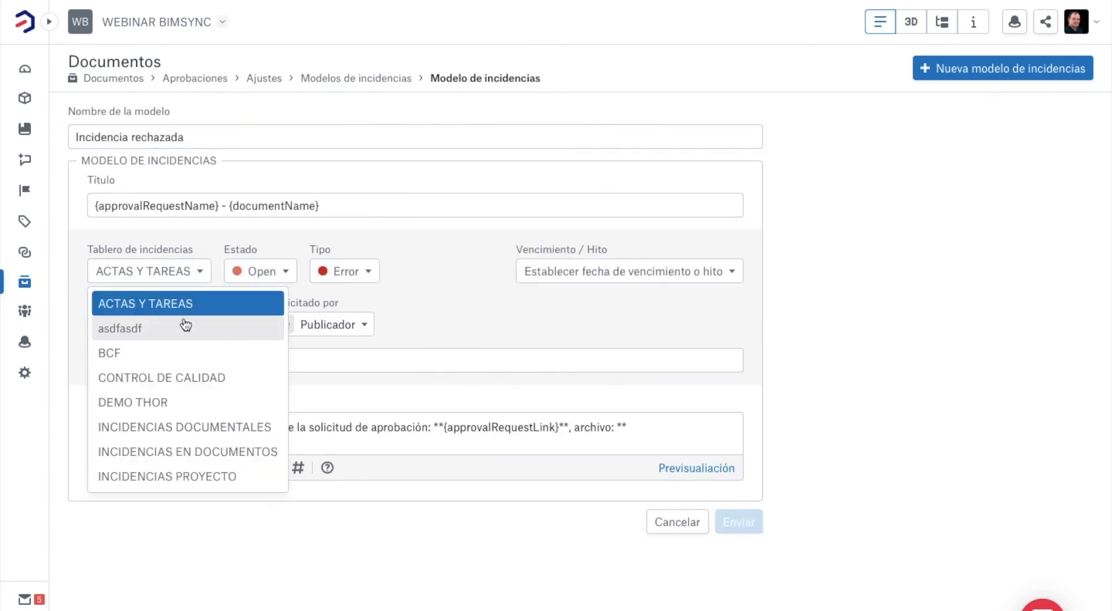
{"action": "left_click", "coordinate": [177, 427]}
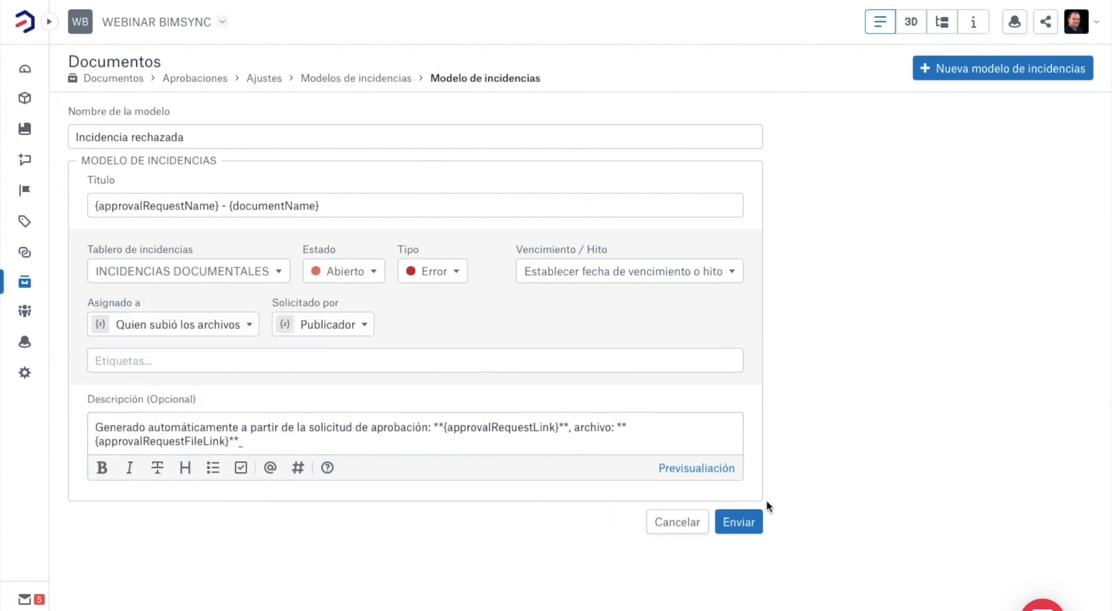
{"action": "left_click", "coordinate": [740, 523]}
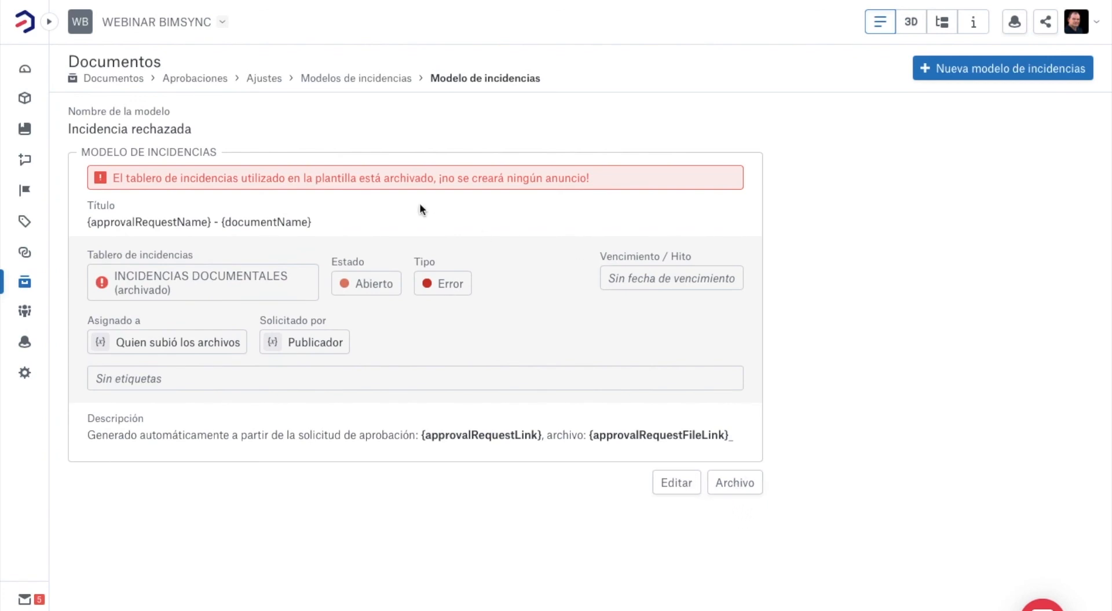
- Review the issue templates list, its additional options and the "Aprobado sin mas" template details, then return to the approval process diagram
{"action": "left_click", "coordinate": [373, 79]}
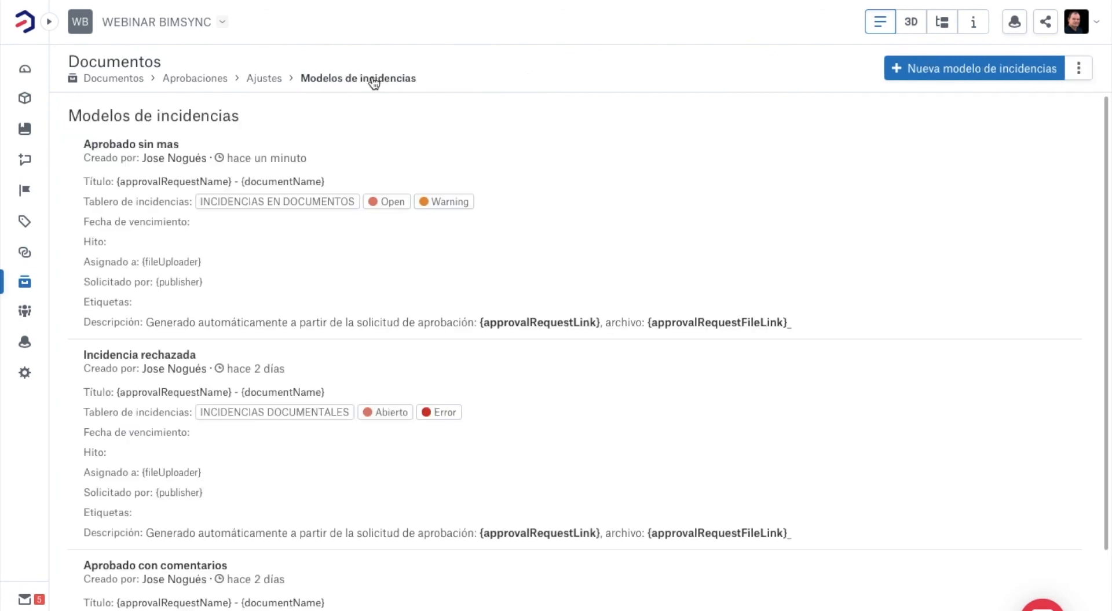
{"action": "scroll", "coordinate": [492, 427], "scroll_direction": "down", "scroll_amount": 2}
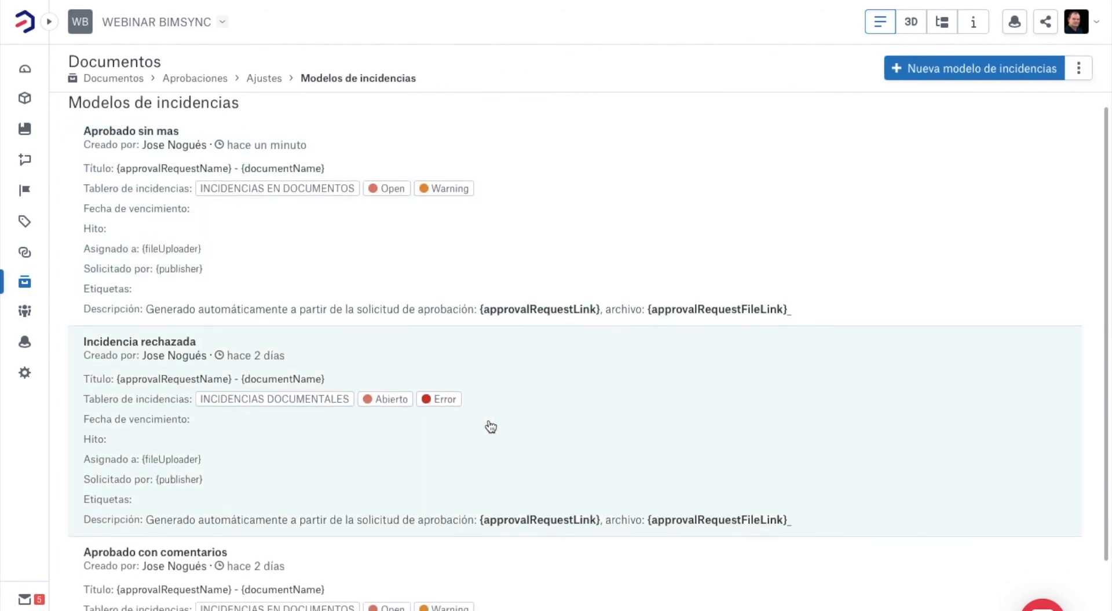
{"action": "scroll", "coordinate": [491, 427], "scroll_direction": "up", "scroll_amount": 2}
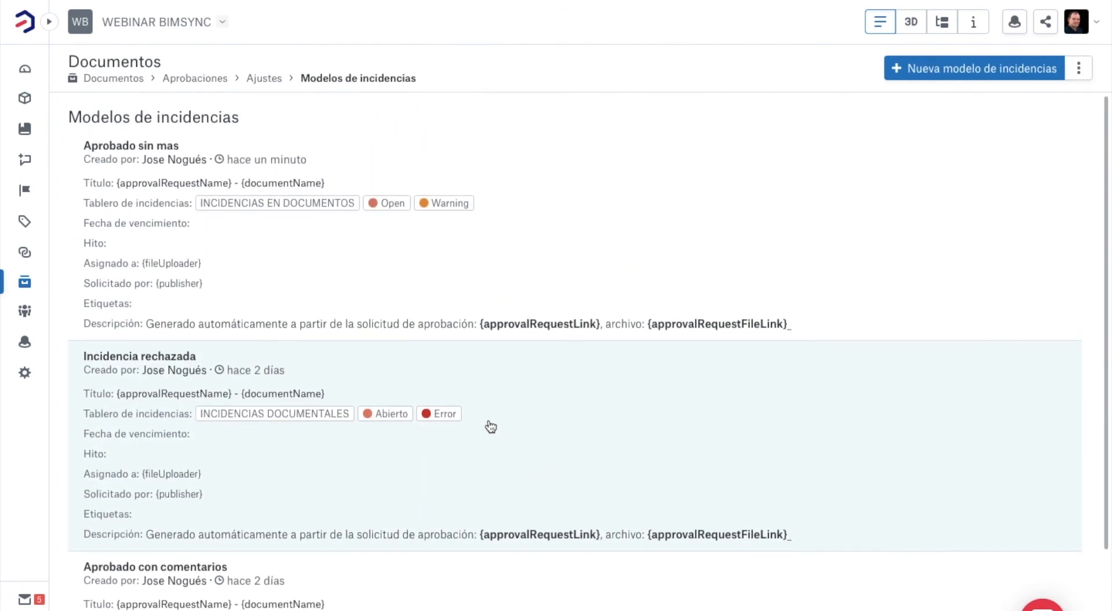
{"action": "left_click", "coordinate": [1081, 68]}
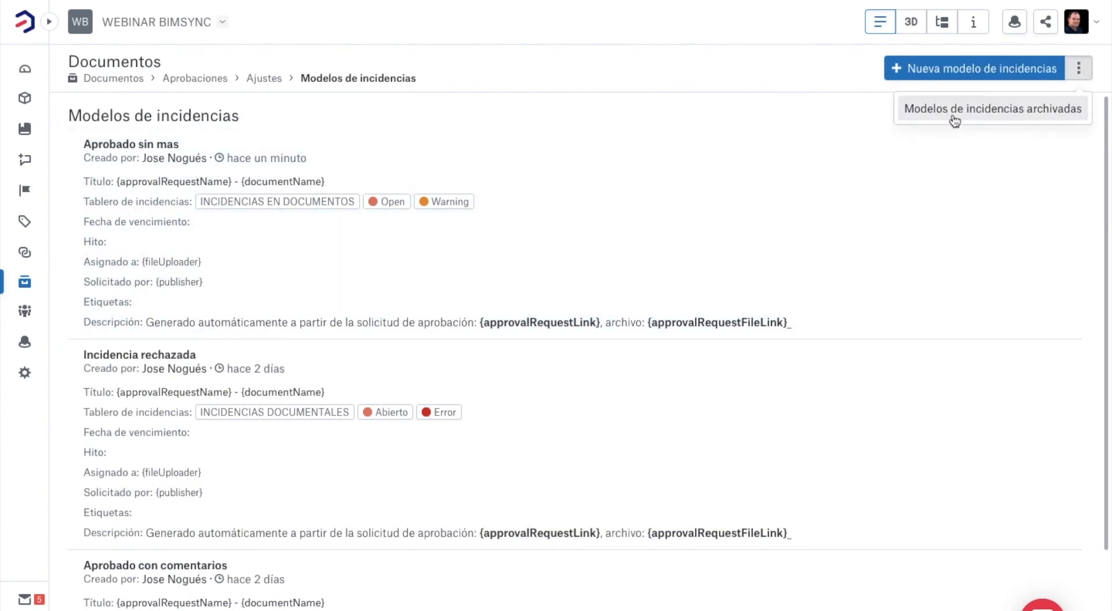
{"action": "left_click", "coordinate": [803, 263]}
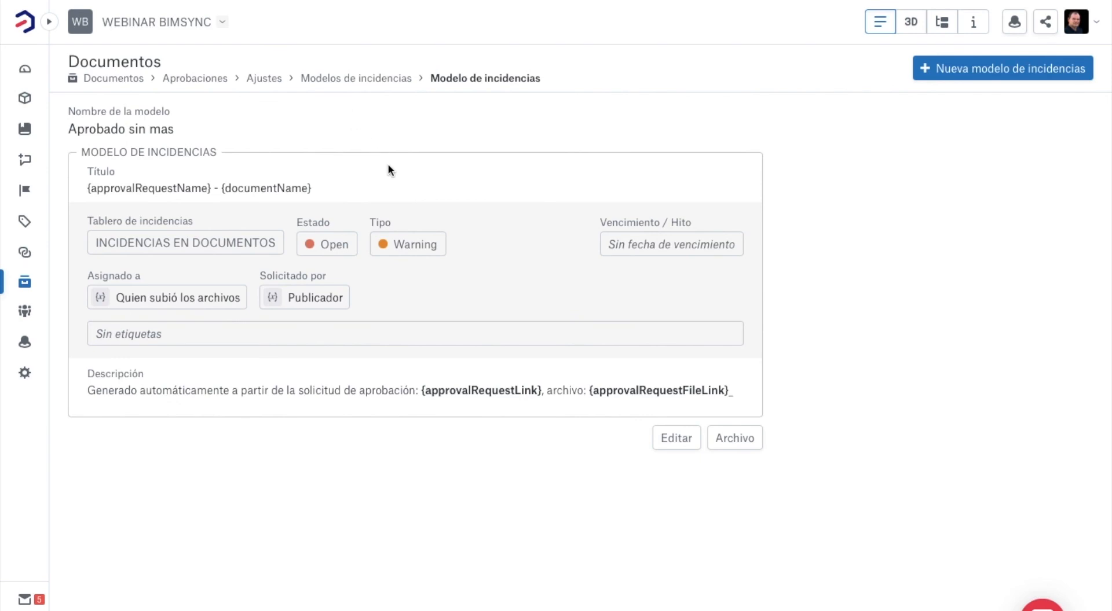
{"action": "key", "text": "ctrl+Right"}
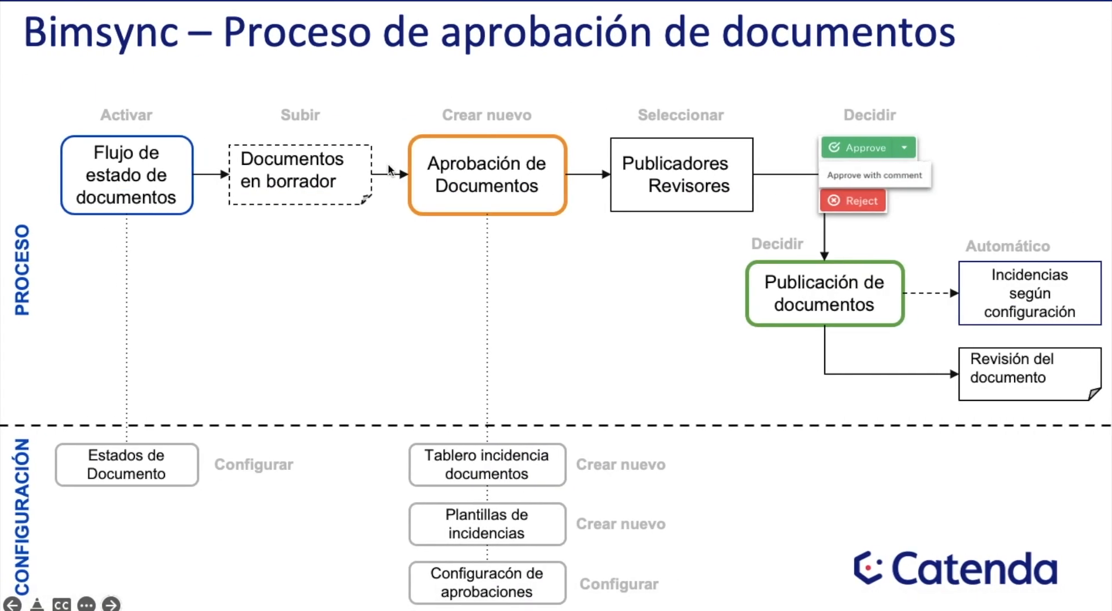